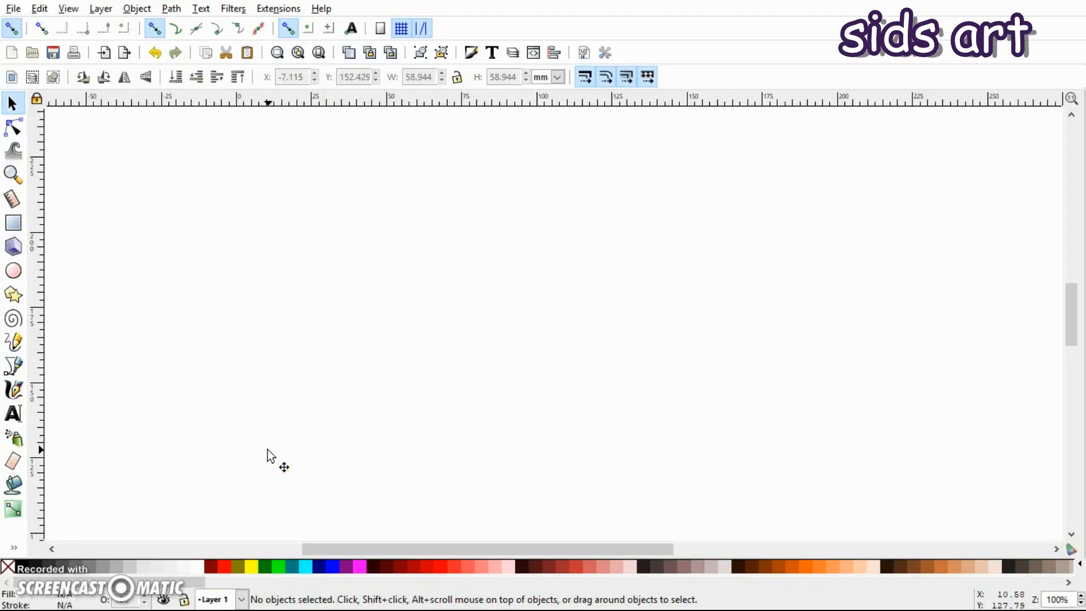
# Step: Draw a rectangle about 135 mm wide and 78 mm high and shift it slightly down and to the left
pyautogui.click(21, 225)
pyautogui.moveTo(271, 236); pyautogui.dragTo(679, 472)
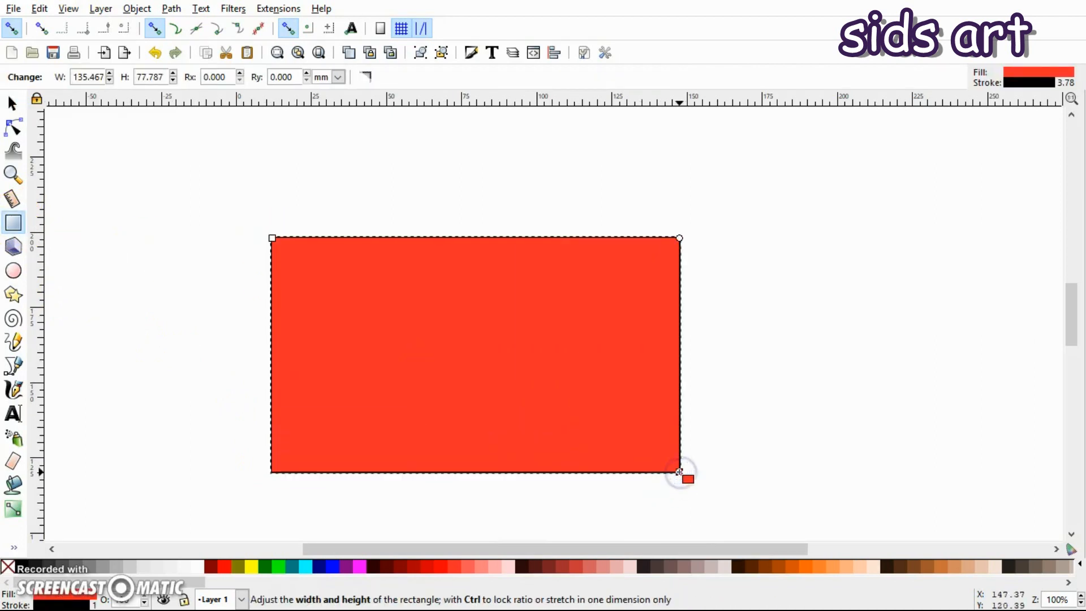
pyautogui.press('s')
pyautogui.moveTo(604, 364); pyautogui.dragTo(572, 394)
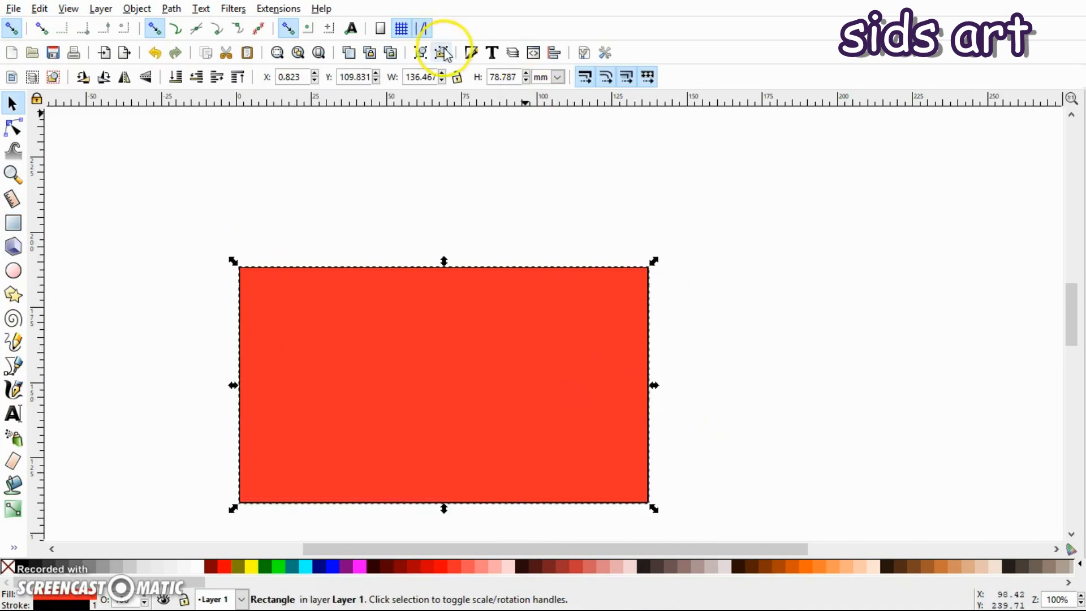
# Step: Remove the rectangle's stroke, fill it with dark grey-green (#37483e), and nudge it slightly down and left
pyautogui.click(471, 53)
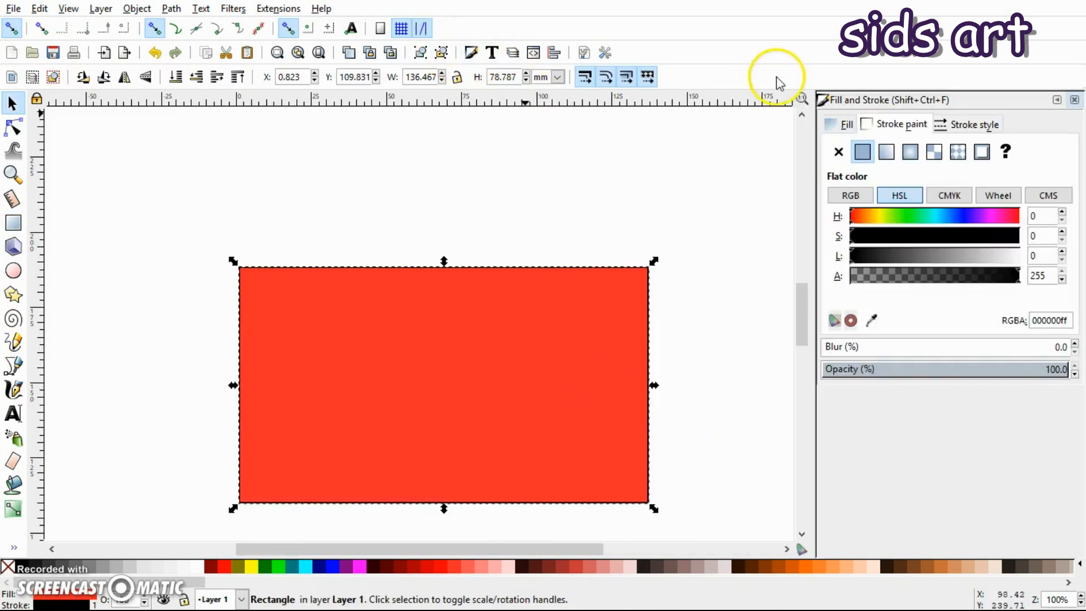
pyautogui.click(841, 153)
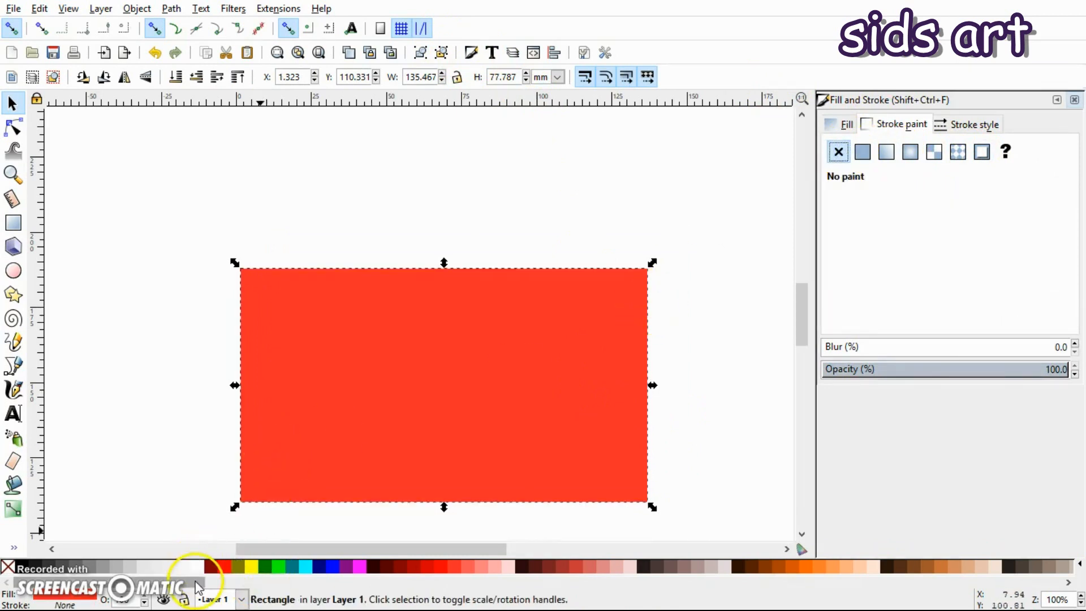
pyautogui.moveTo(192, 586); pyautogui.dragTo(571, 605)
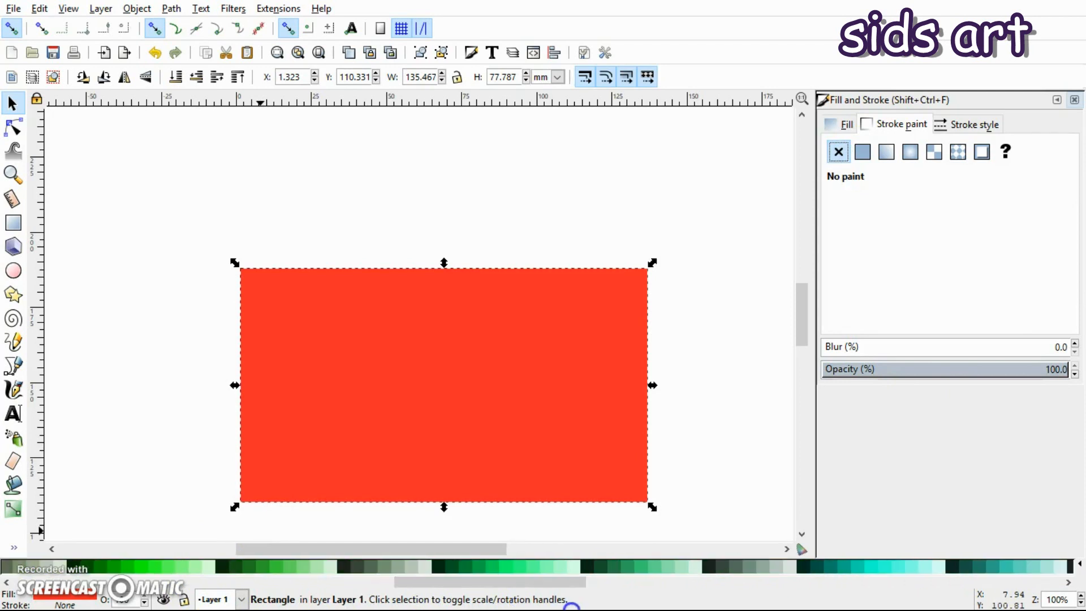
pyautogui.click(727, 567)
pyautogui.moveTo(552, 414)
pyautogui.mouseDown()
pyautogui.moveTo(555, 477)
pyautogui.moveTo(528, 477)
pyautogui.moveTo(534, 423)
pyautogui.mouseUp()
pyautogui.click(467, 250)
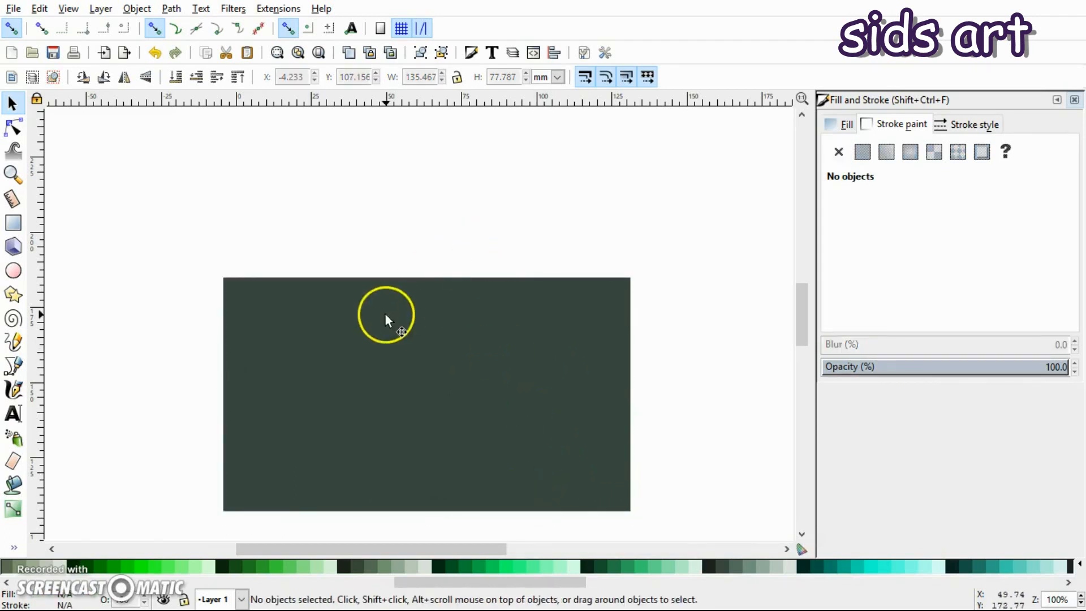
# Step: Enable snapping to paths and cusp nodes and draw a closed triangle with 45° sides, about 67 mm wide, from the rectangle's upper-left corner along its top edge
pyautogui.click(218, 31)
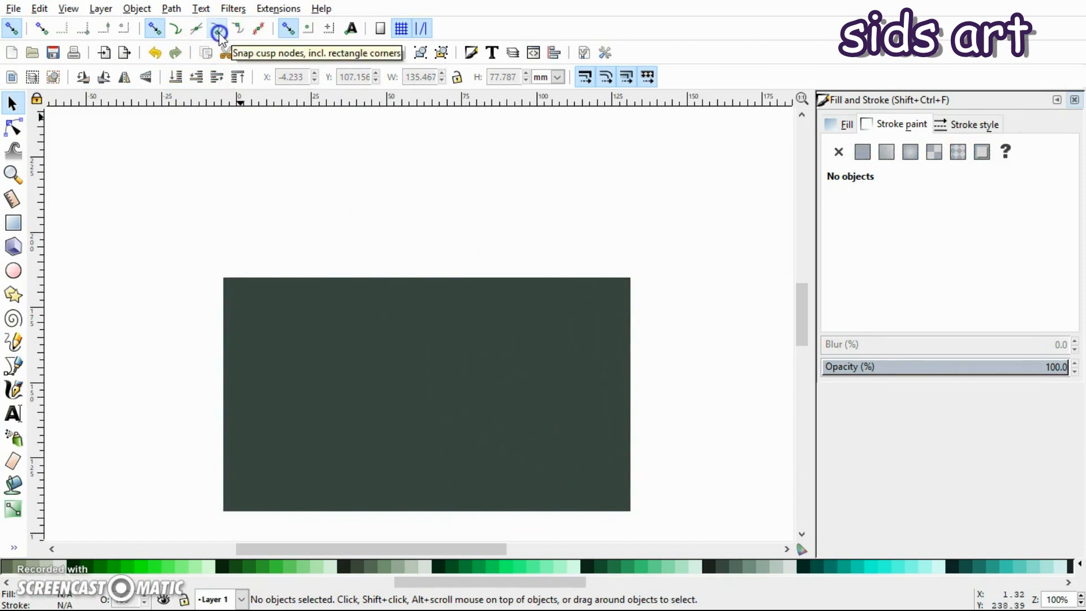
pyautogui.click(176, 29)
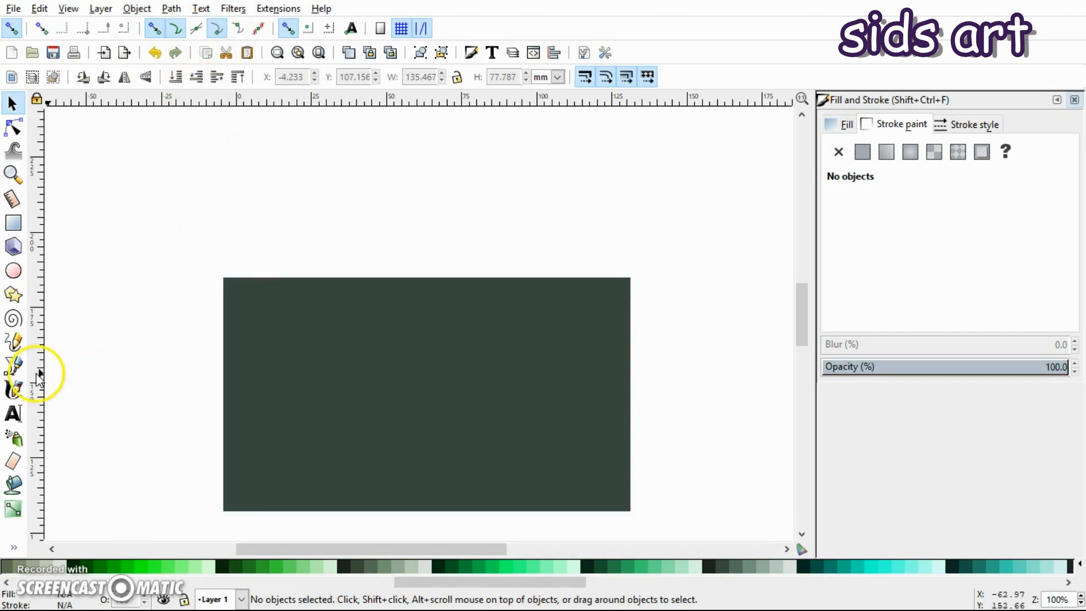
pyautogui.click(15, 366)
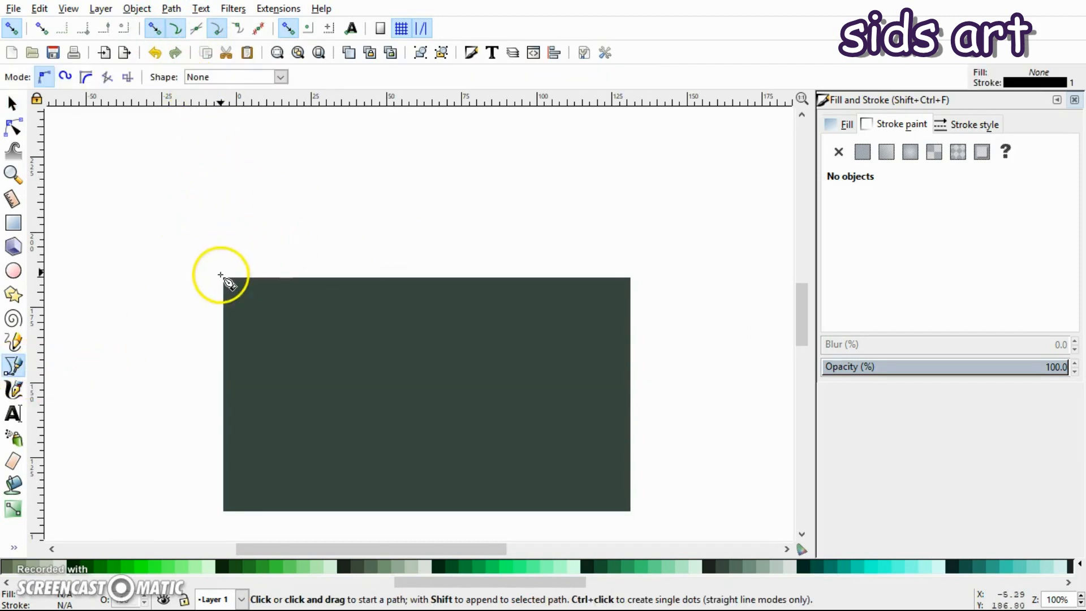
pyautogui.click(224, 278)
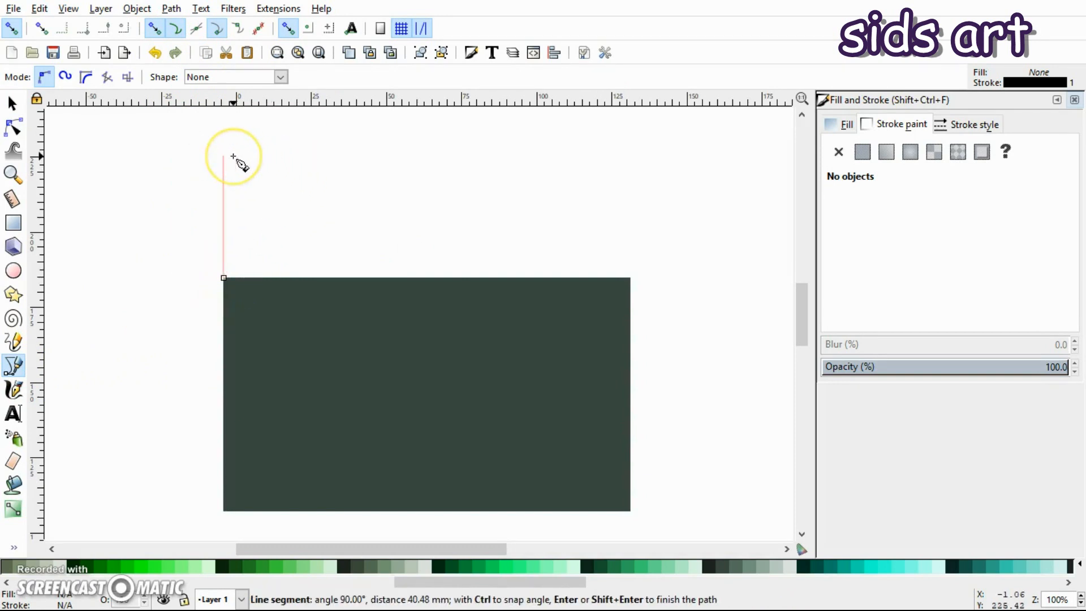
pyautogui.click(234, 137)
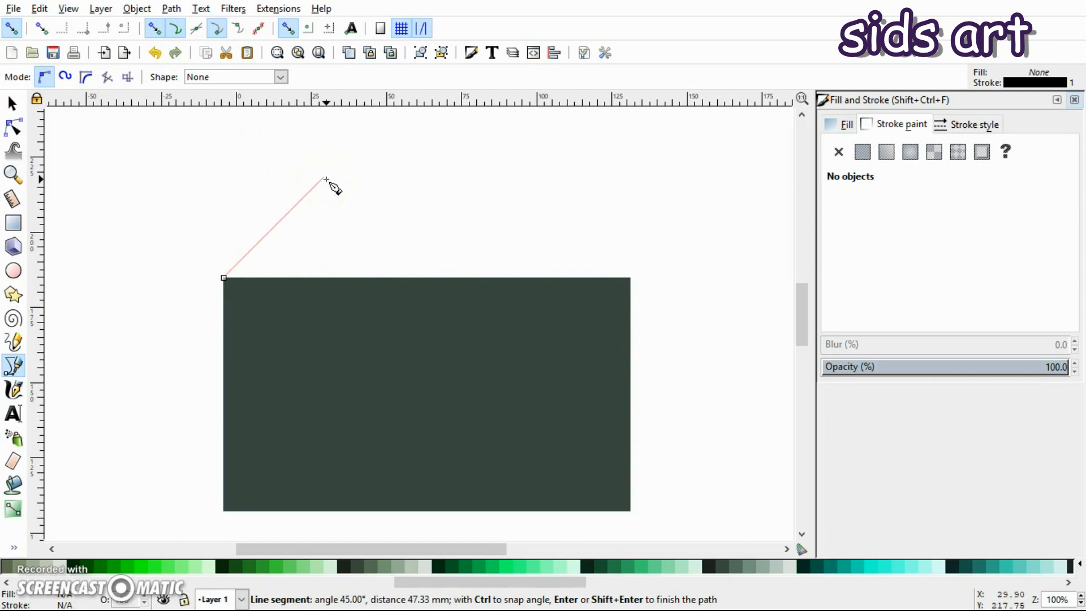
pyautogui.click(325, 179)
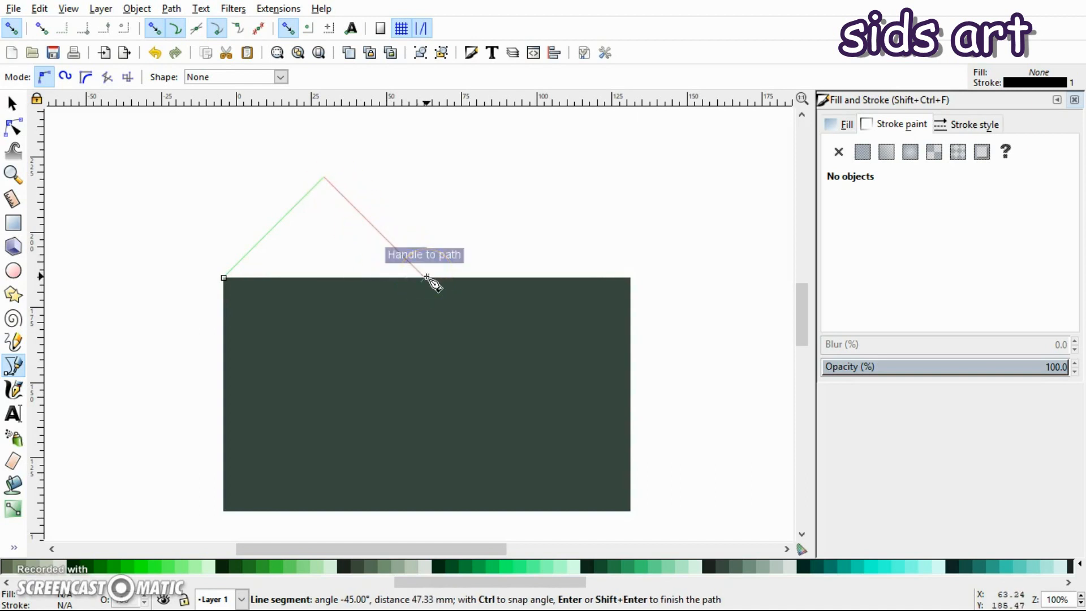
pyautogui.click(426, 277)
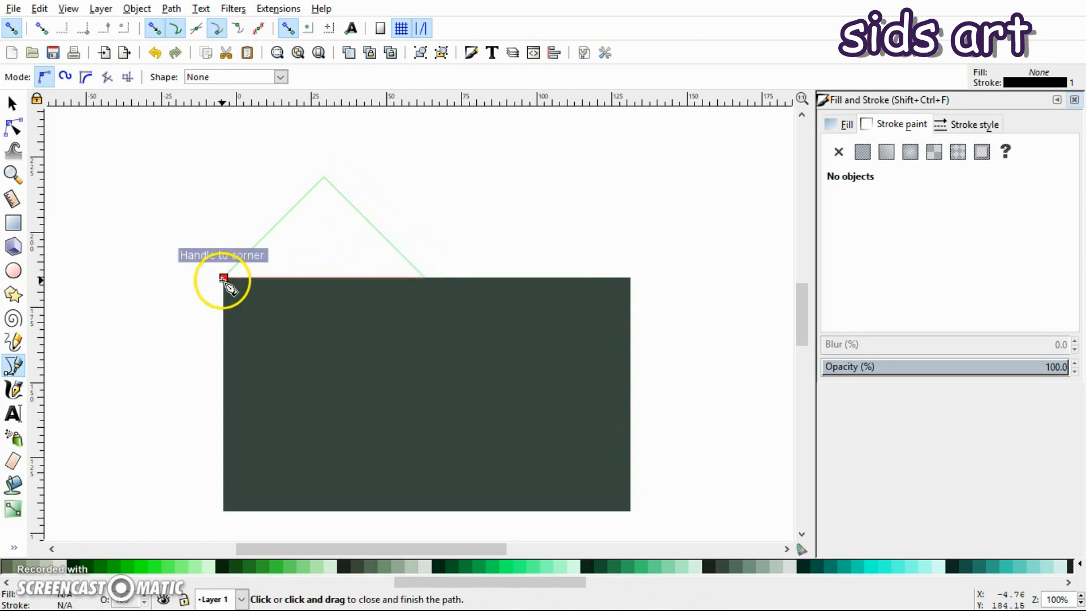
pyautogui.click(224, 278)
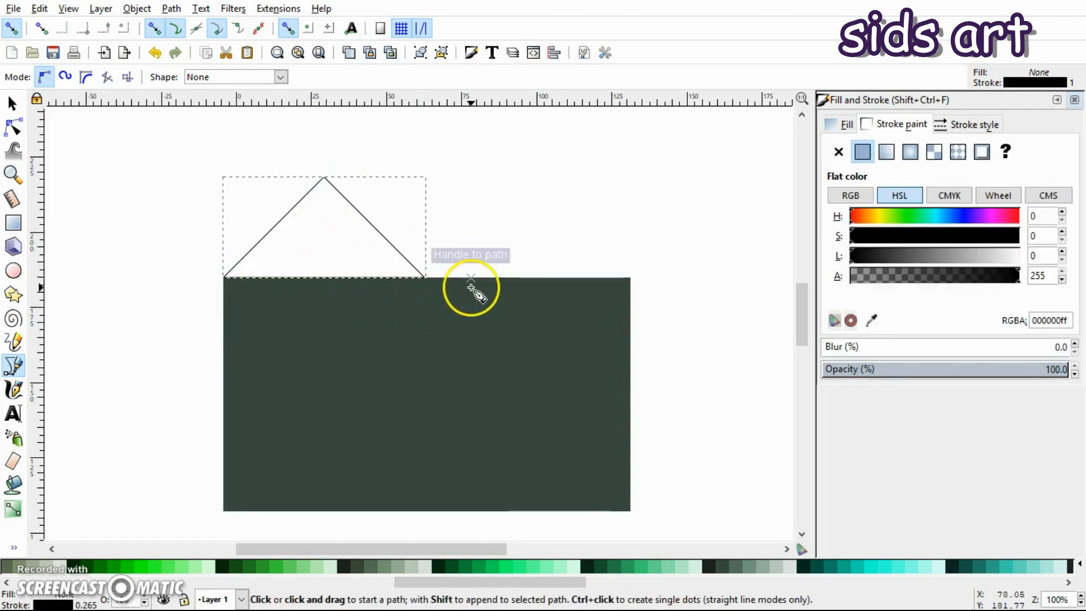
# Step: Fill the triangle with the rectangle's dark green using the colour picker and remove the triangle's stroke
pyautogui.press('d')
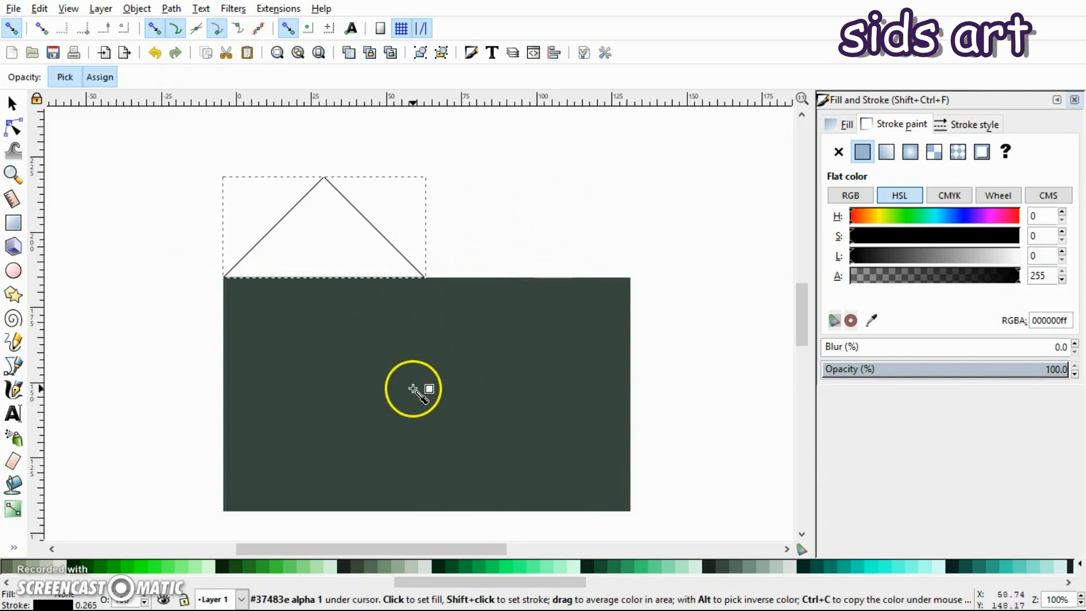
pyautogui.click(413, 389)
pyautogui.press('s')
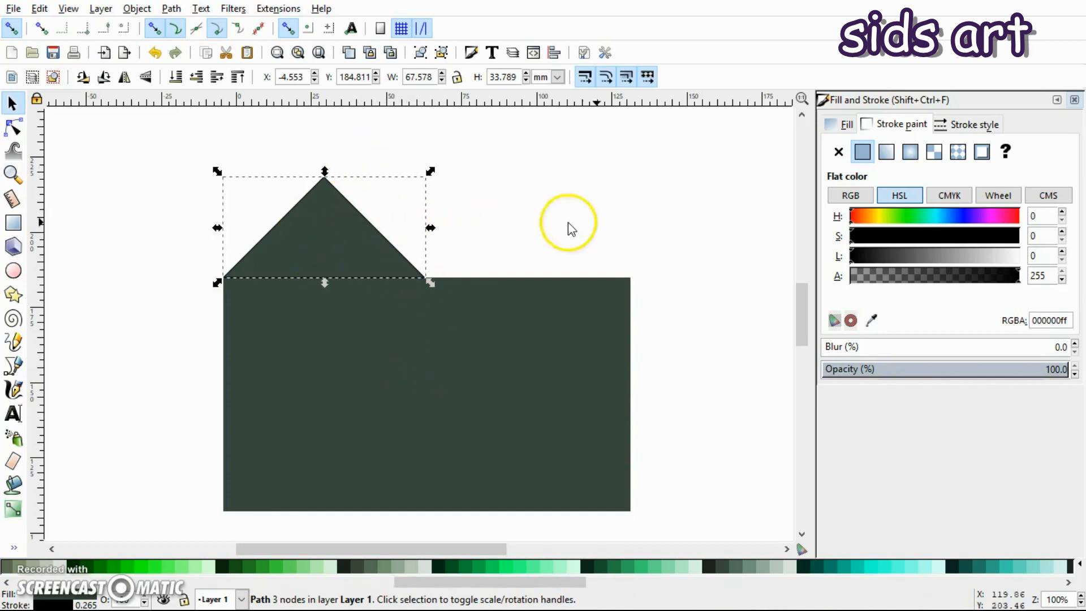
pyautogui.click(898, 127)
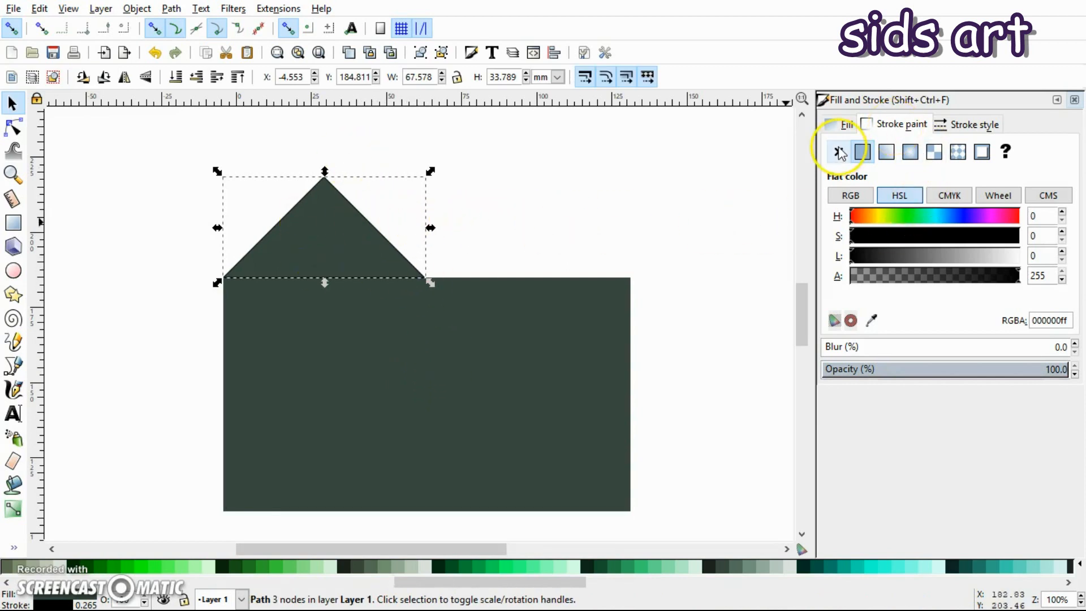
pyautogui.click(839, 152)
pyautogui.click(564, 211)
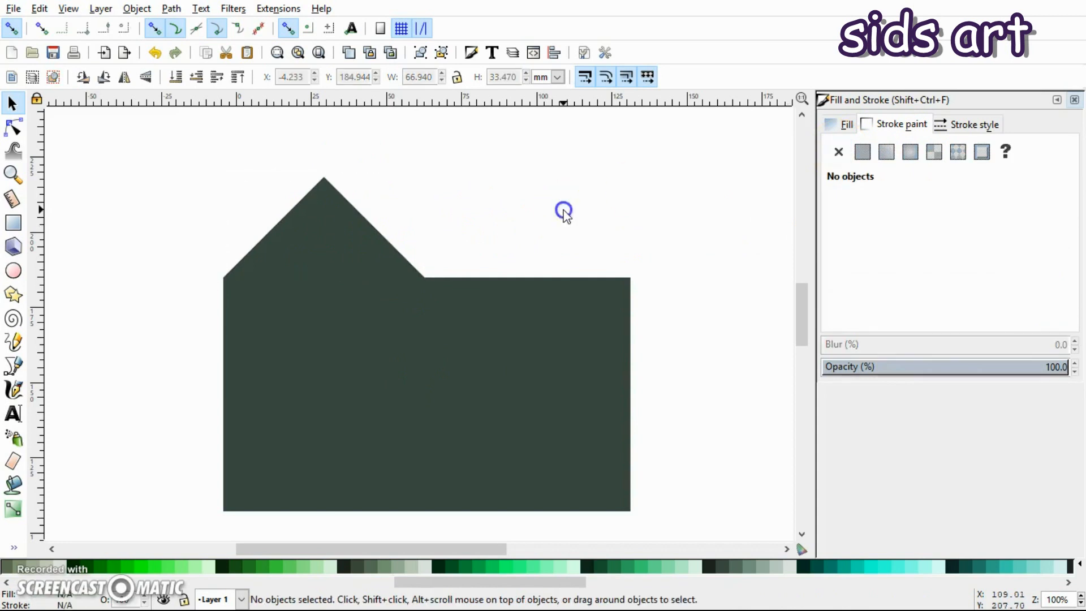
pyautogui.click(493, 221)
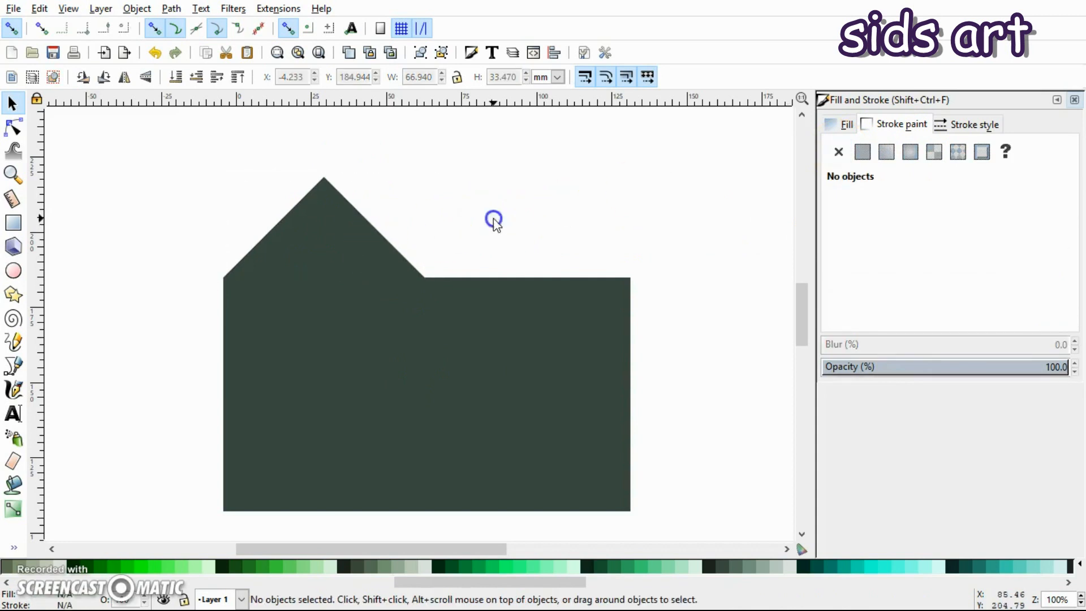
# Step: Duplicate the triangle and place the copy beside it on the rectangle's top edge
pyautogui.click(337, 240)
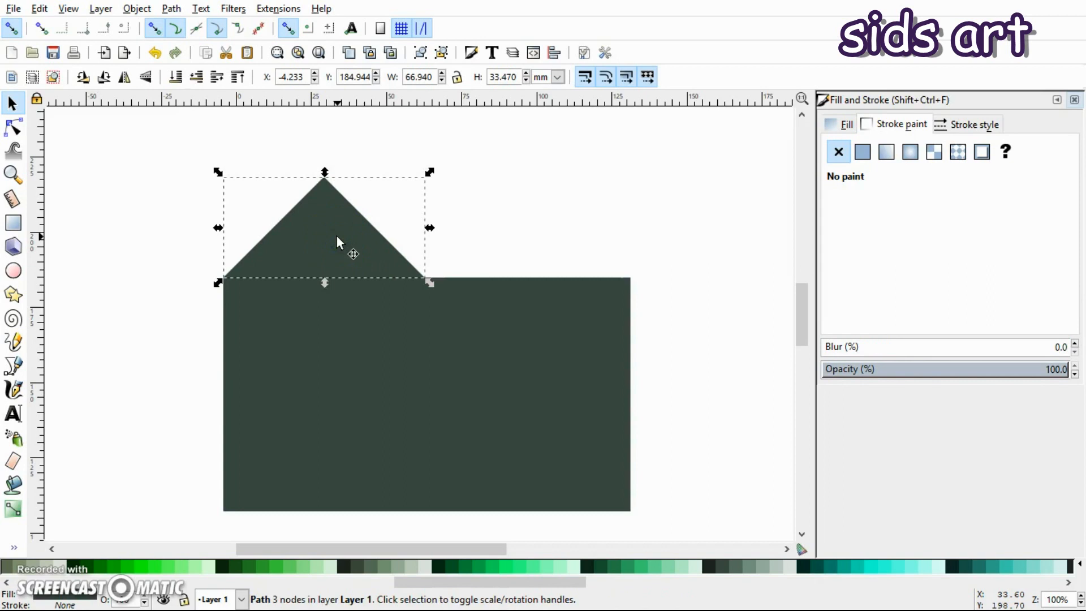
pyautogui.hotkey('ctrl', 'd')
pyautogui.moveTo(335, 245); pyautogui.dragTo(362, 255)
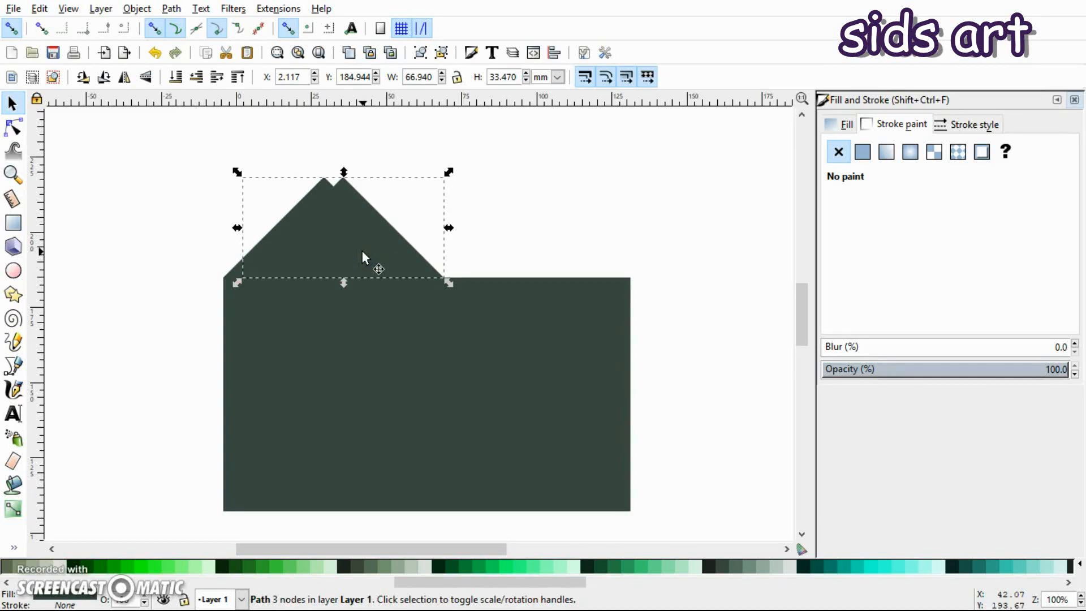
pyautogui.moveTo(339, 236); pyautogui.dragTo(532, 262)
# Step: Widen the rectangle to the right and move the second triangle so its outer corner meets the rectangle's upper-right corner
pyautogui.click(509, 329)
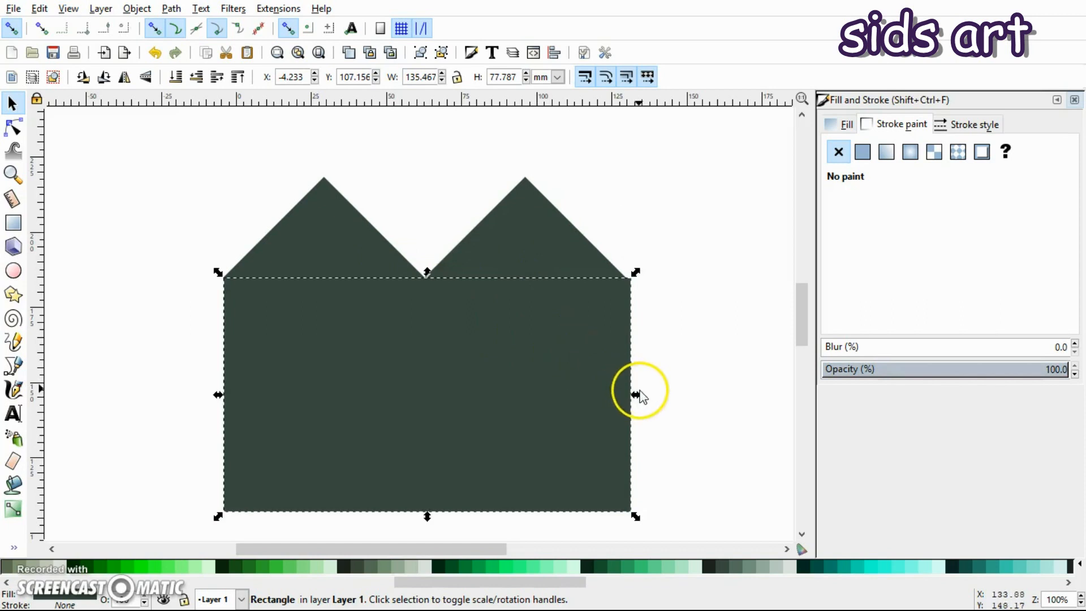
pyautogui.moveTo(636, 395); pyautogui.dragTo(673, 395)
pyautogui.click(541, 240)
pyautogui.moveTo(540, 239); pyautogui.dragTo(569, 250)
pyautogui.click(707, 302)
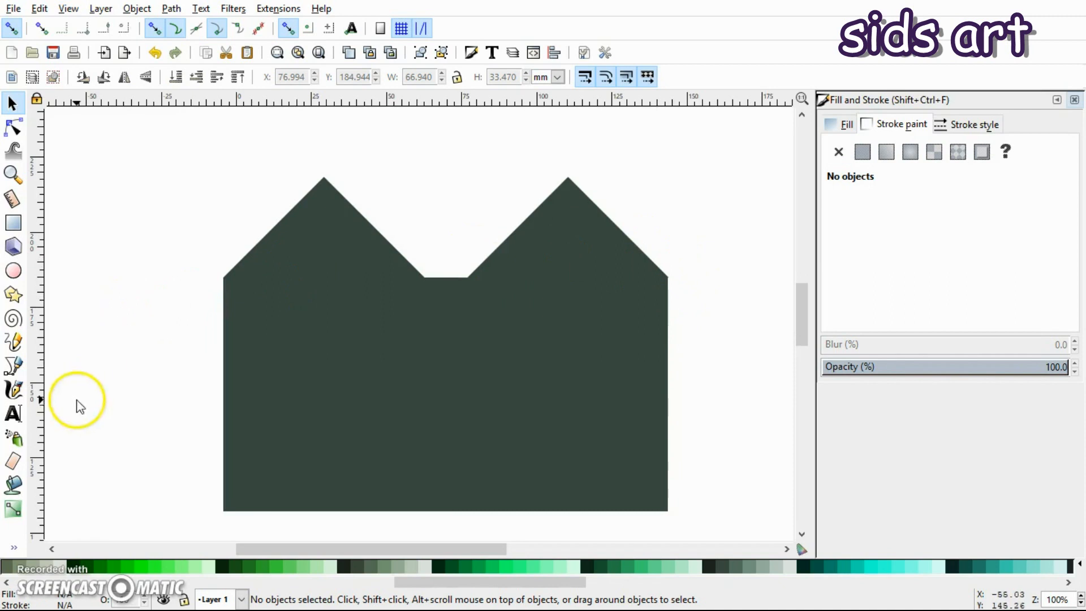
# Step: Draw a closed four-sided path about 85 by 51 mm spanning the two triangle peaks and extending down into the rectangle
pyautogui.click(13, 366)
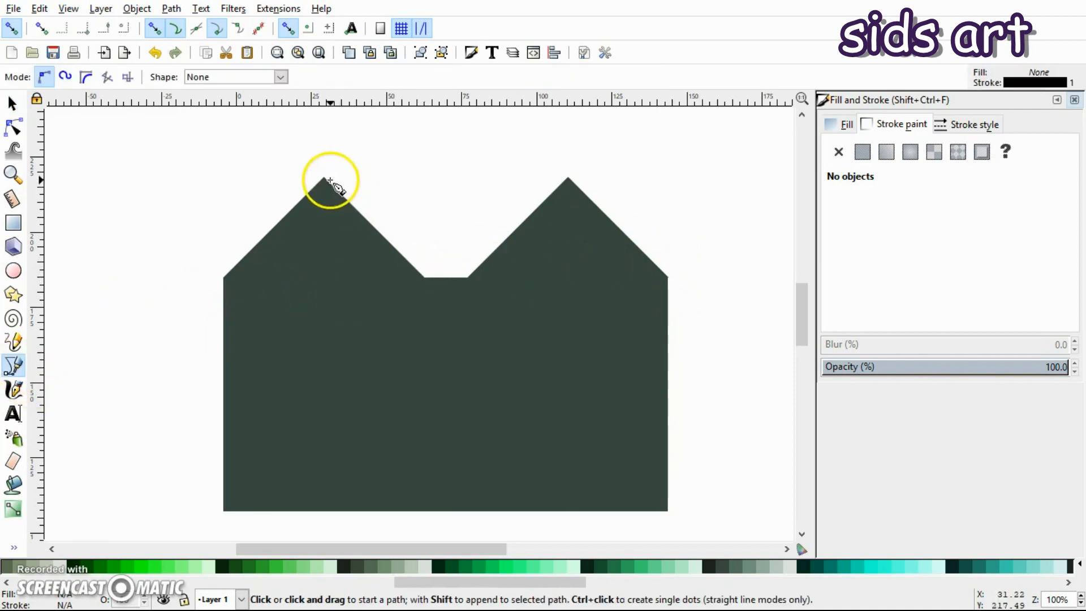
pyautogui.click(324, 177)
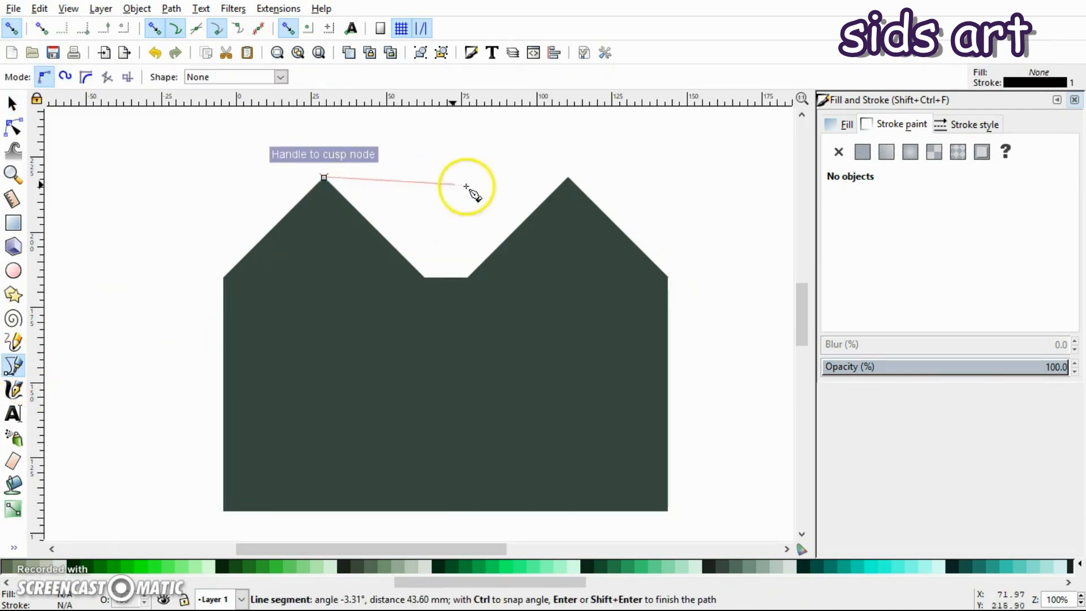
pyautogui.click(569, 177)
pyautogui.click(571, 328)
pyautogui.click(316, 328)
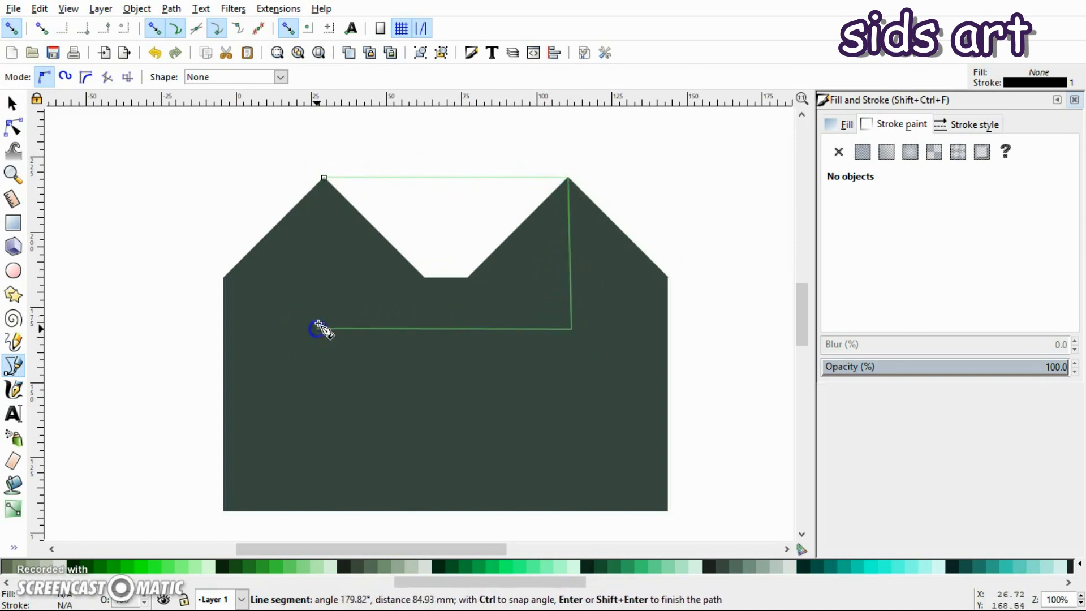
pyautogui.click(324, 178)
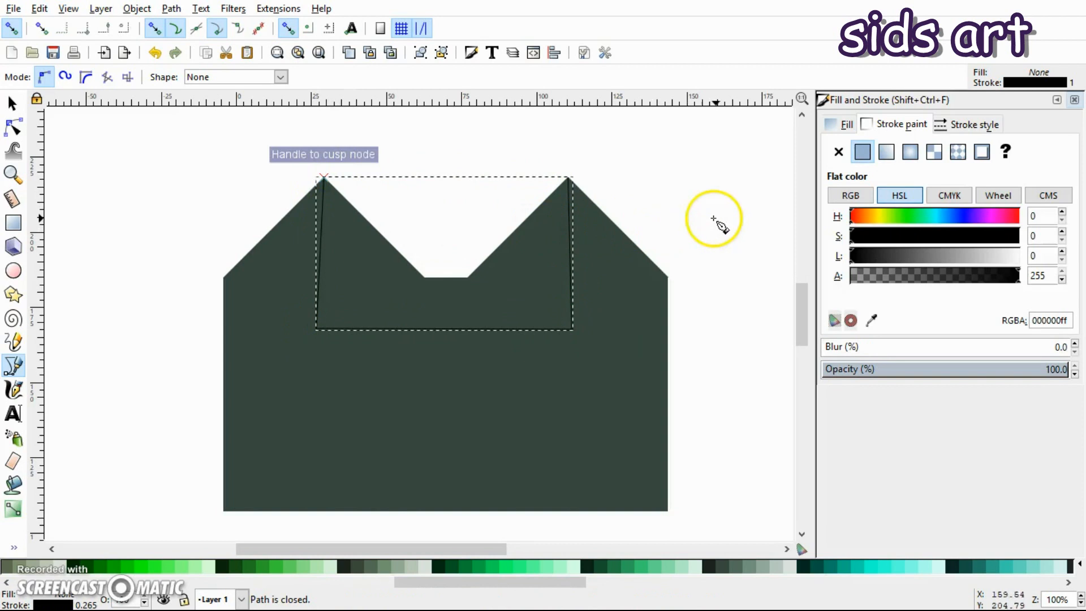
# Step: Fill the four-sided shape with the rectangle's dark green using the colour picker and remove its stroke
pyautogui.press('d')
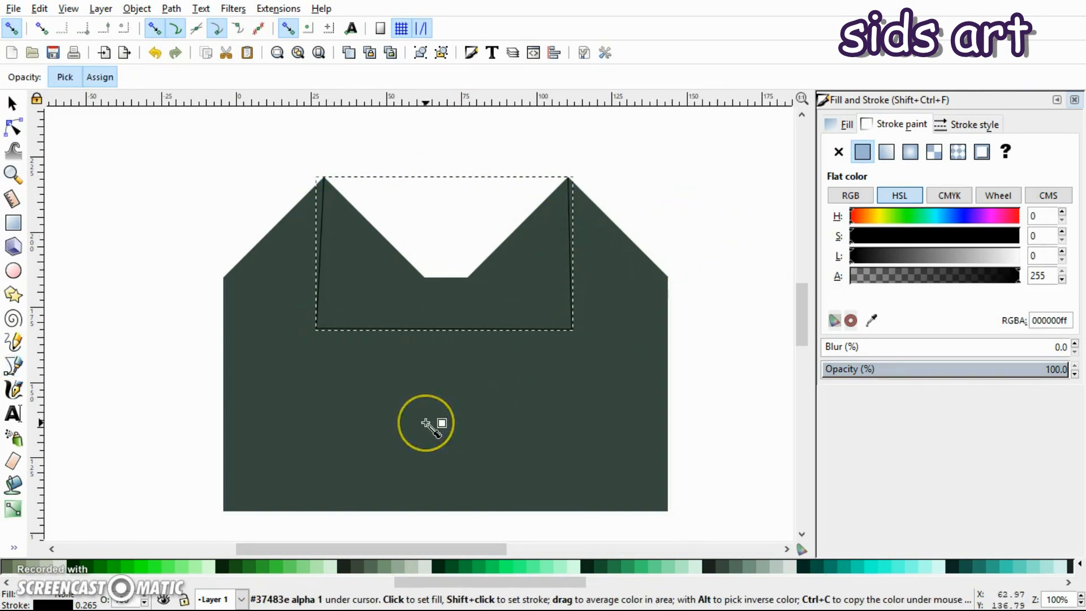
pyautogui.click(425, 423)
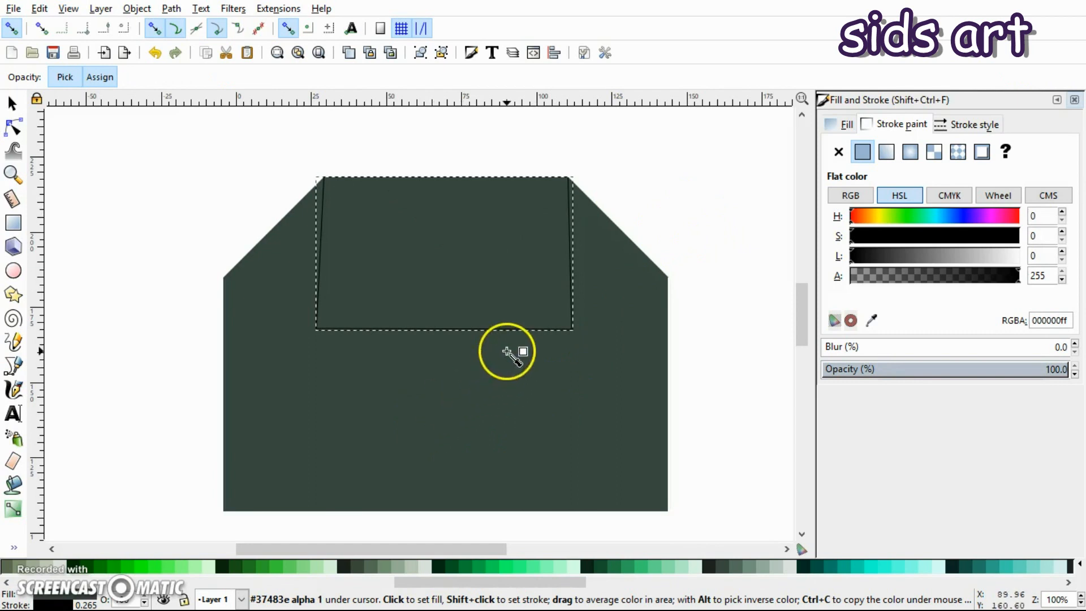
pyautogui.press('s')
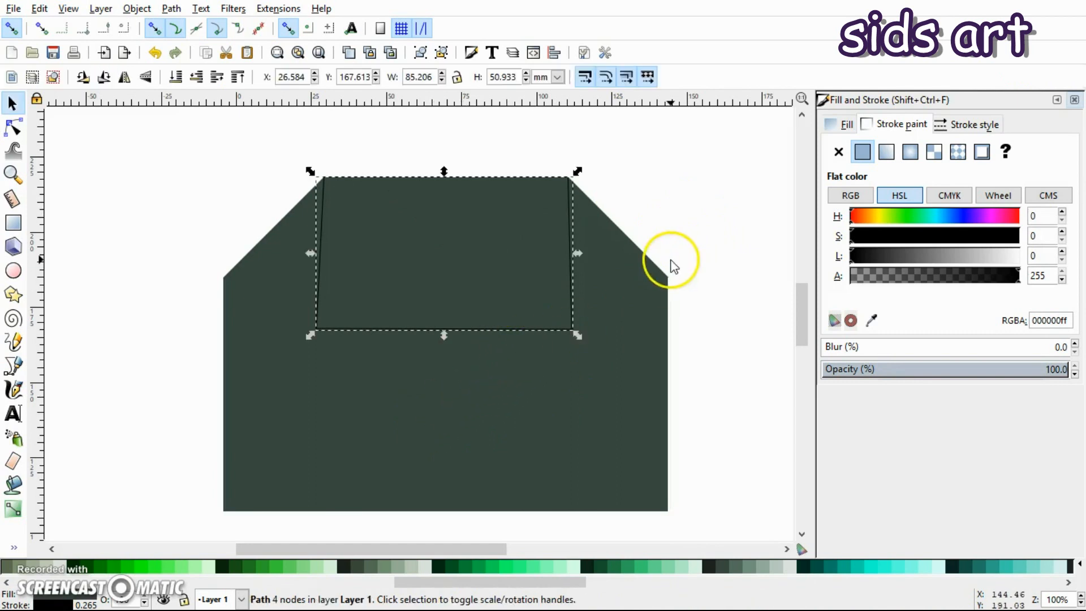
pyautogui.click(839, 151)
pyautogui.click(723, 188)
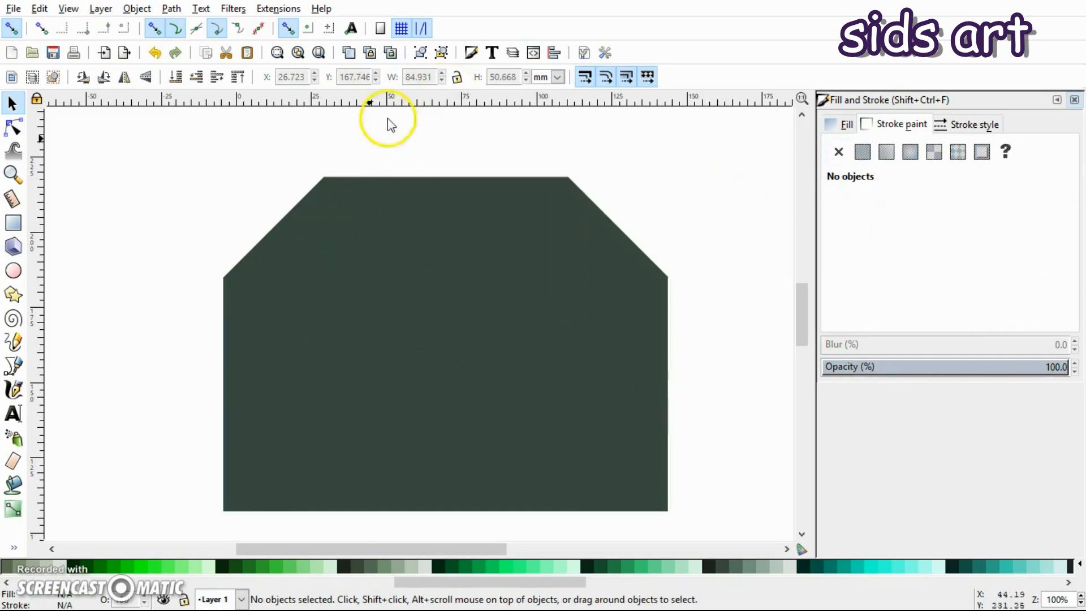
# Step: Try moving the four-sided shape between the triangle peaks, and undo the move
pyautogui.moveTo(322, 239); pyautogui.dragTo(299, 169)
pyautogui.hotkey('ctrl', 'z')
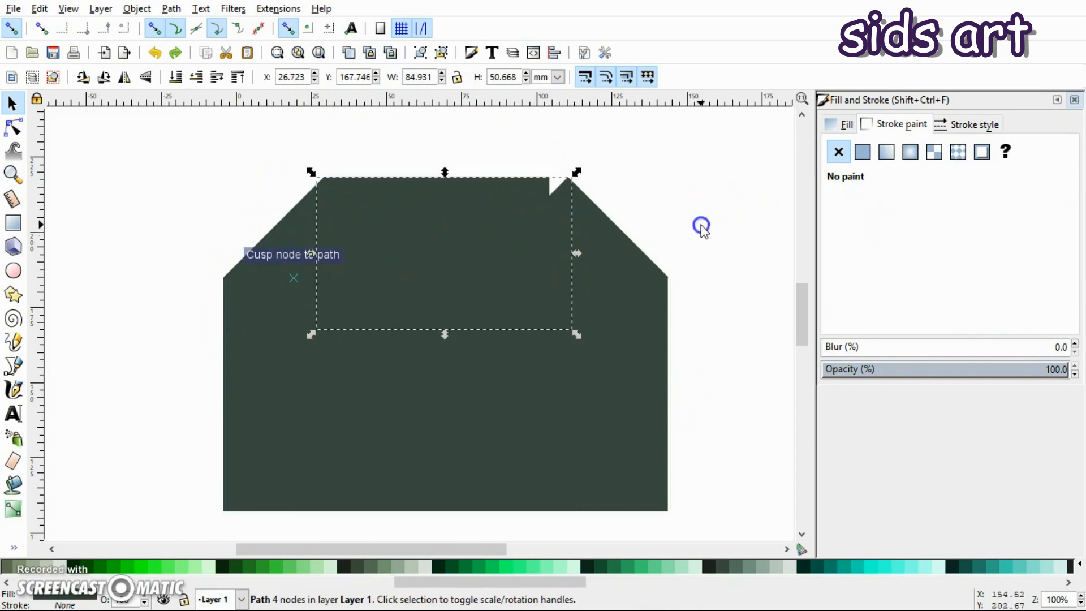
pyautogui.click(735, 282)
# Step: Change the fill of the upper-left triangle to light green
pyautogui.scroll(-1, 724, 318)
pyautogui.scroll(2, 723, 317)
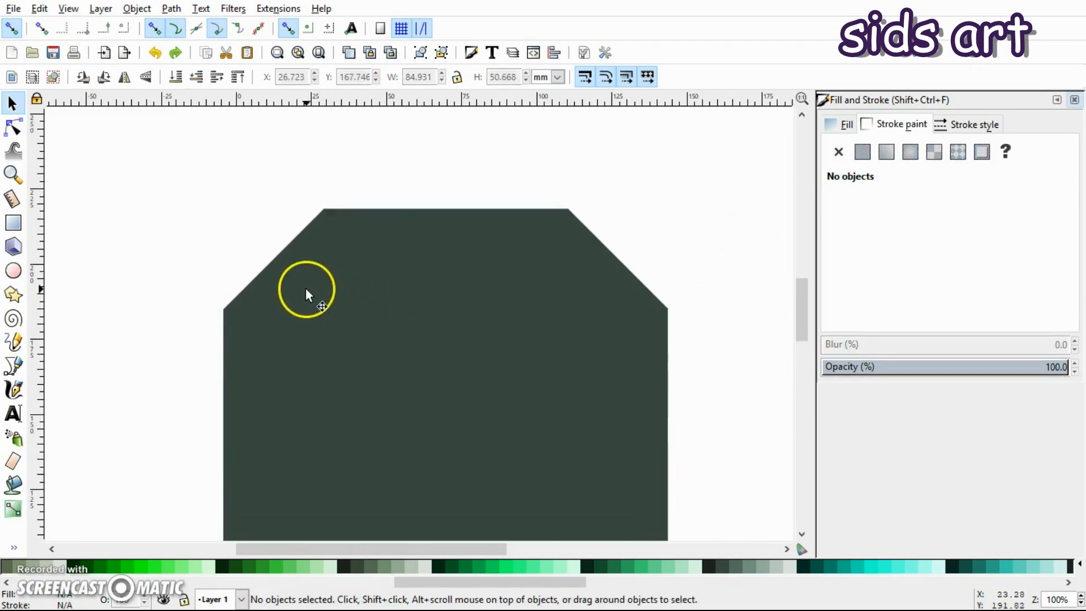
pyautogui.click(300, 270)
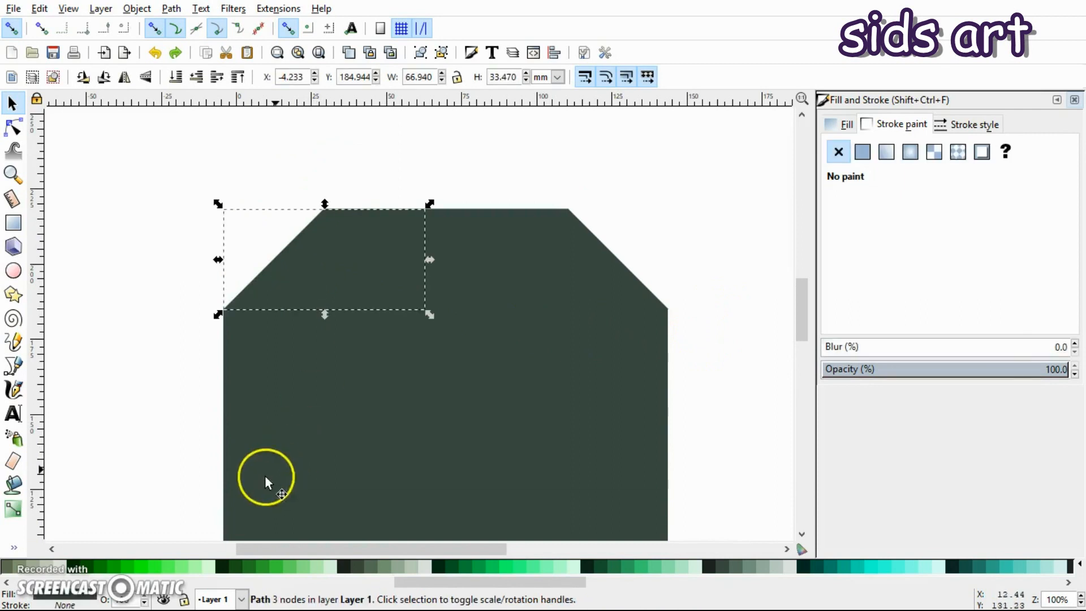
pyautogui.click(334, 567)
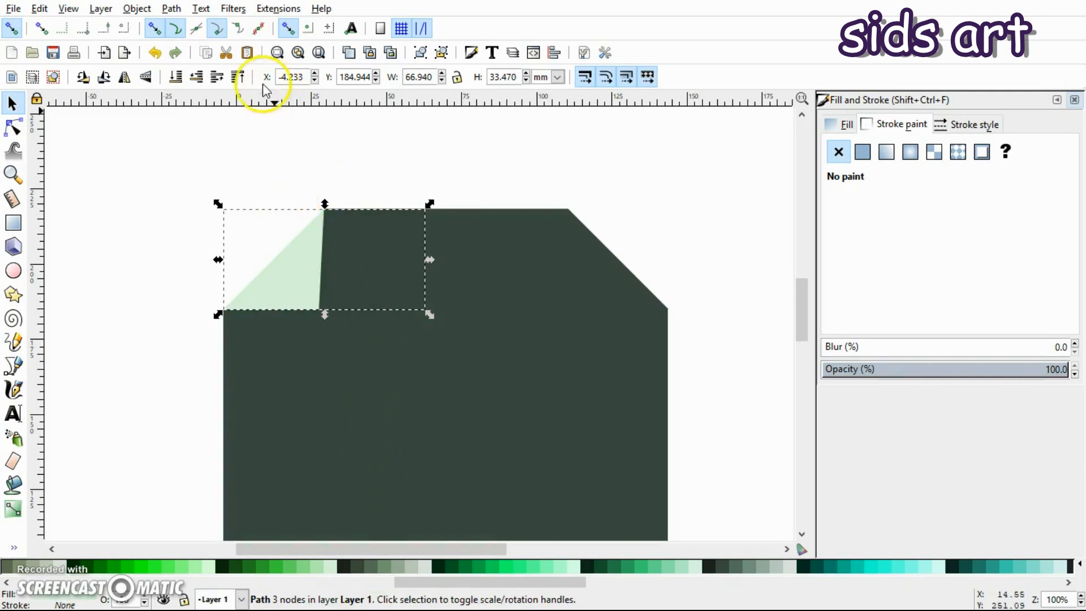
# Step: Raise both corner triangles to the top of the stacking order and fill the upper-right one with teal
pyautogui.click(237, 78)
pyautogui.click(555, 164)
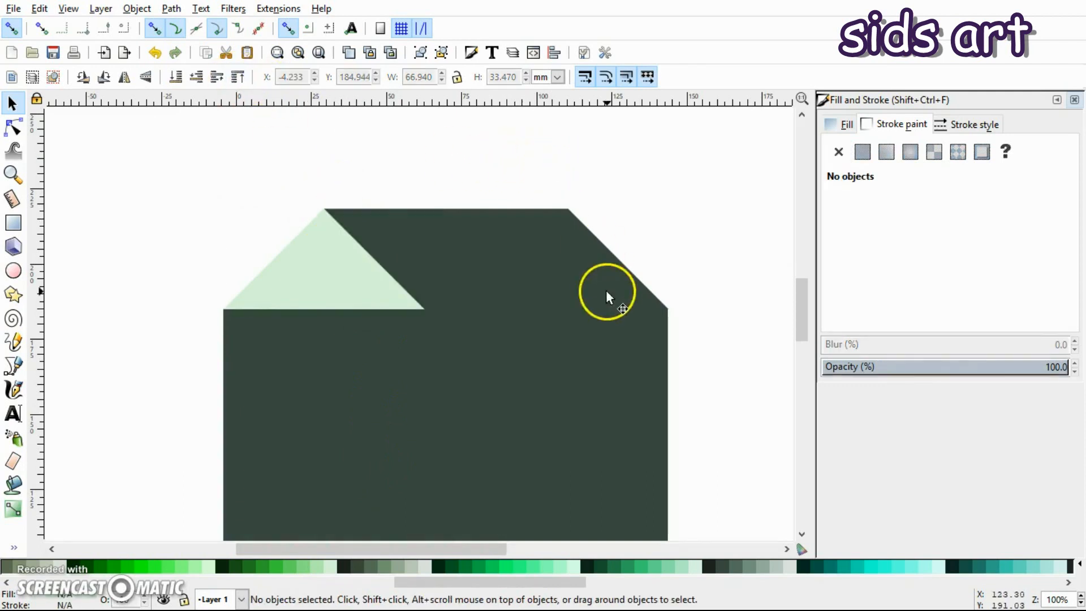
pyautogui.click(603, 274)
pyautogui.click(859, 566)
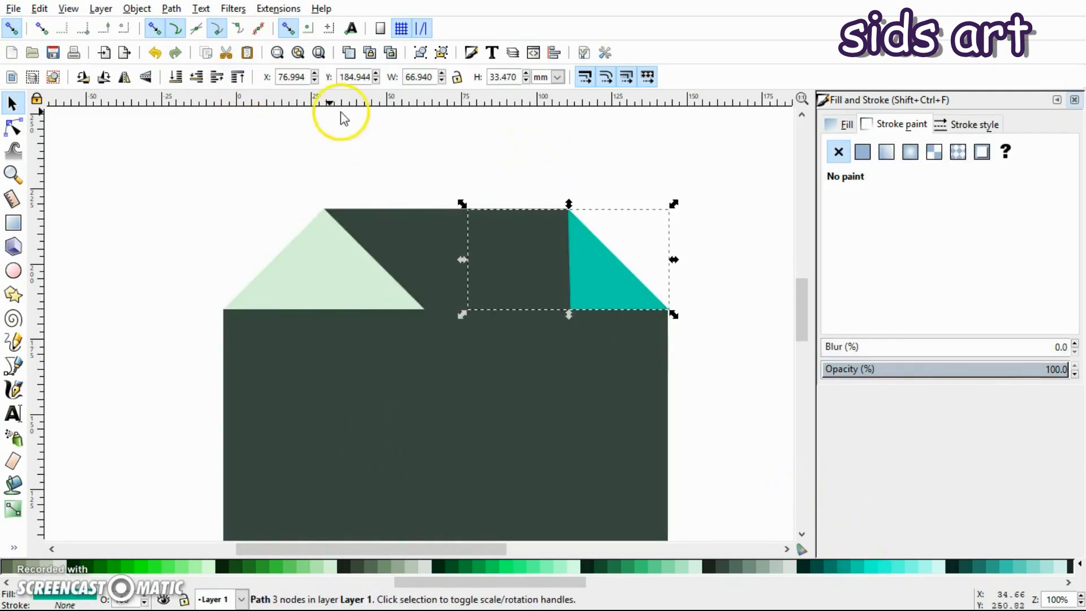
pyautogui.click(243, 80)
pyautogui.click(368, 134)
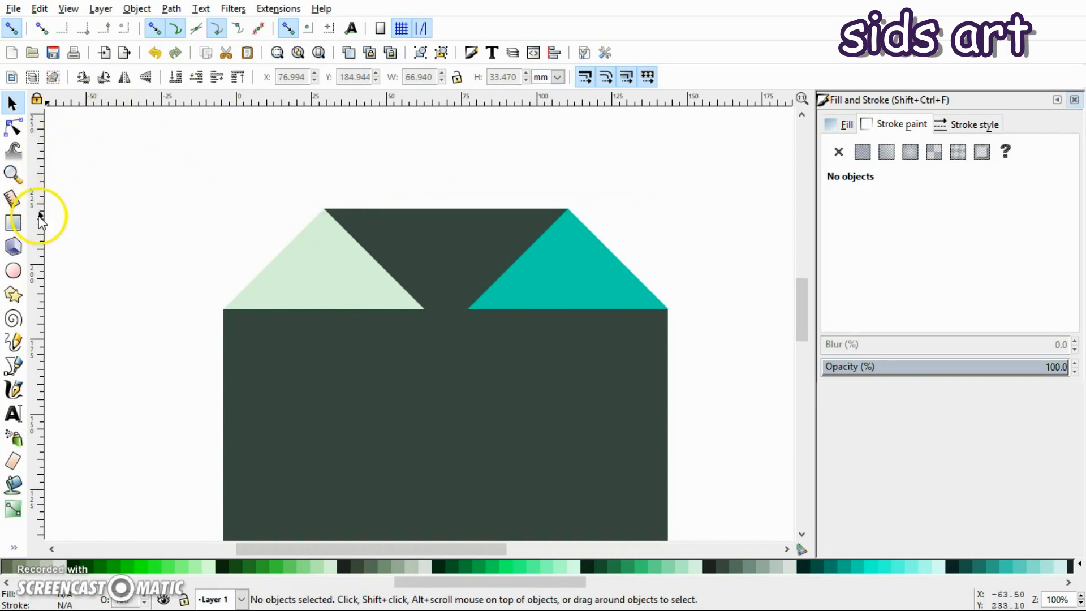
# Step: Add a vertical guide at the light green triangle's inner corner and a horizontal guide along the rectangle's upper edge
pyautogui.moveTo(39, 216); pyautogui.dragTo(423, 311)
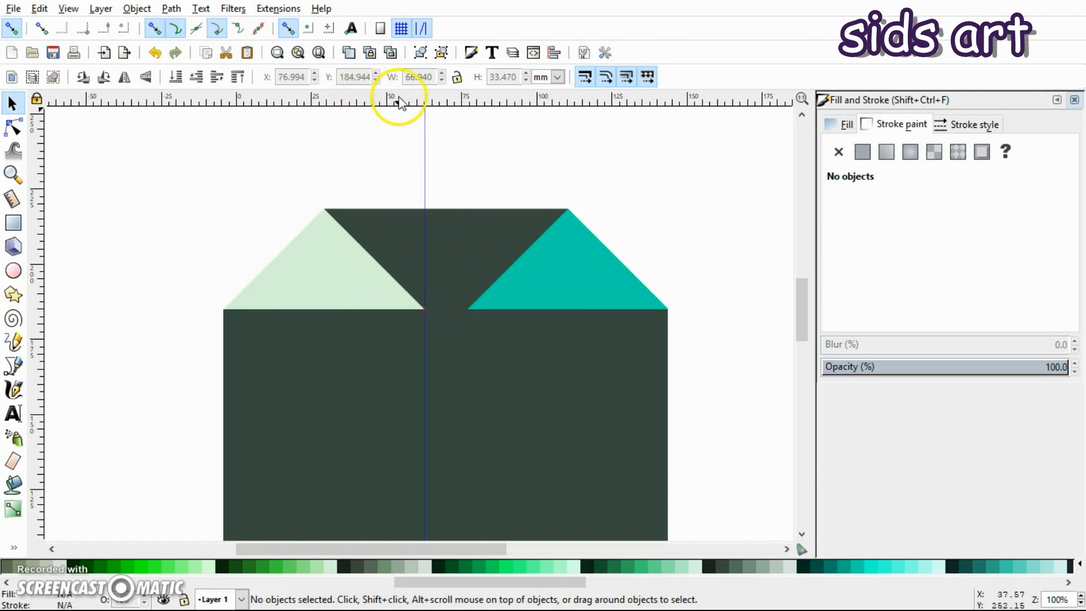
pyautogui.moveTo(402, 99); pyautogui.dragTo(223, 309)
pyautogui.click(240, 216)
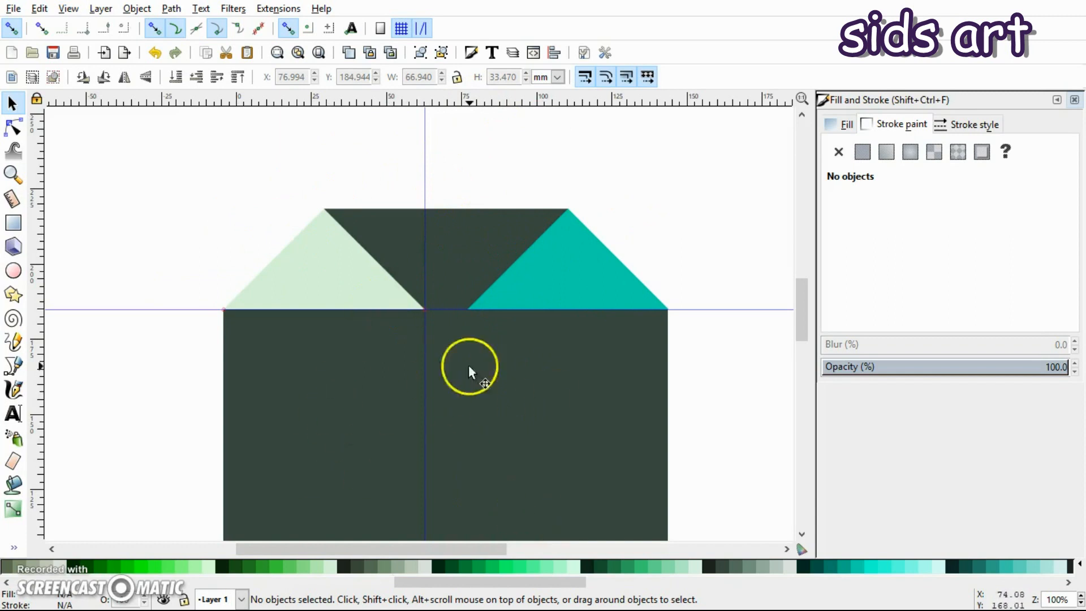
# Step: Recolour both corner triangles with the dark green sampled from the shape between them
pyautogui.click(351, 271)
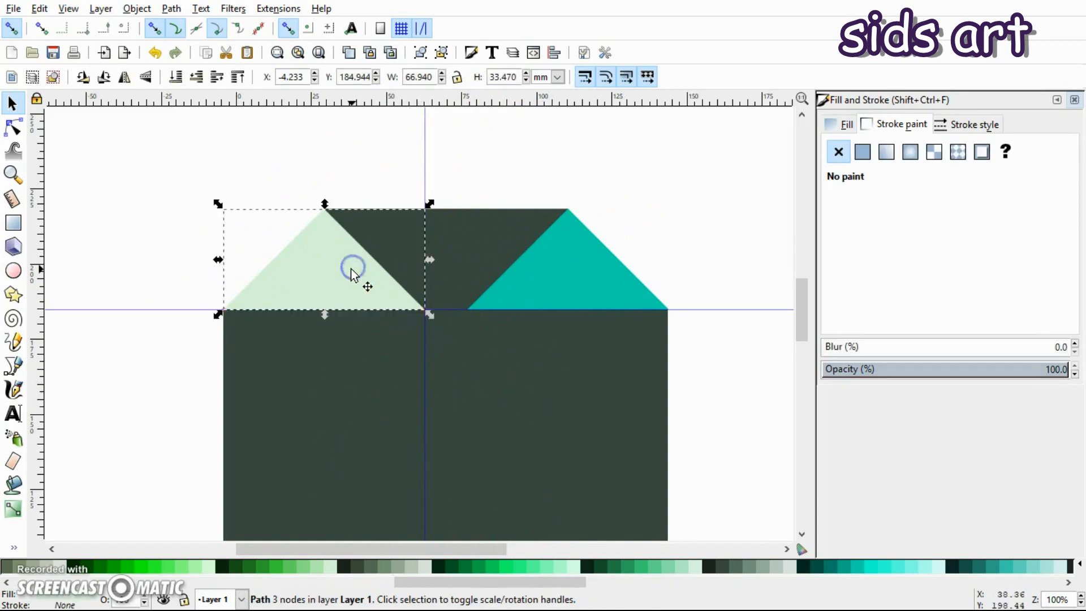
pyautogui.keyDown('shift'); pyautogui.click(514, 279); pyautogui.keyUp('shift')
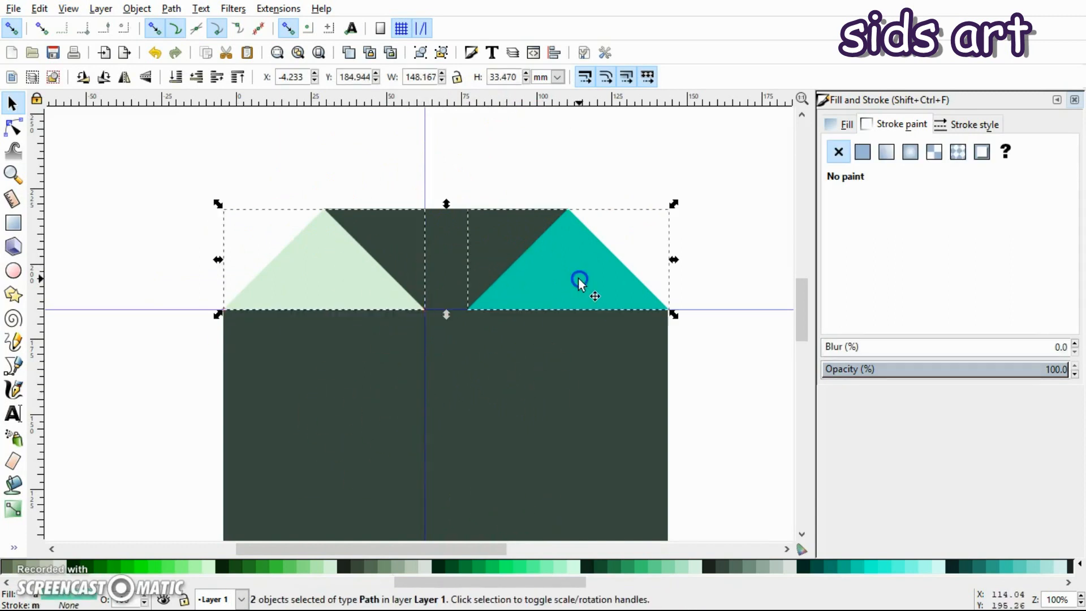
pyautogui.press('d')
pyautogui.click(444, 239)
pyautogui.press('d')
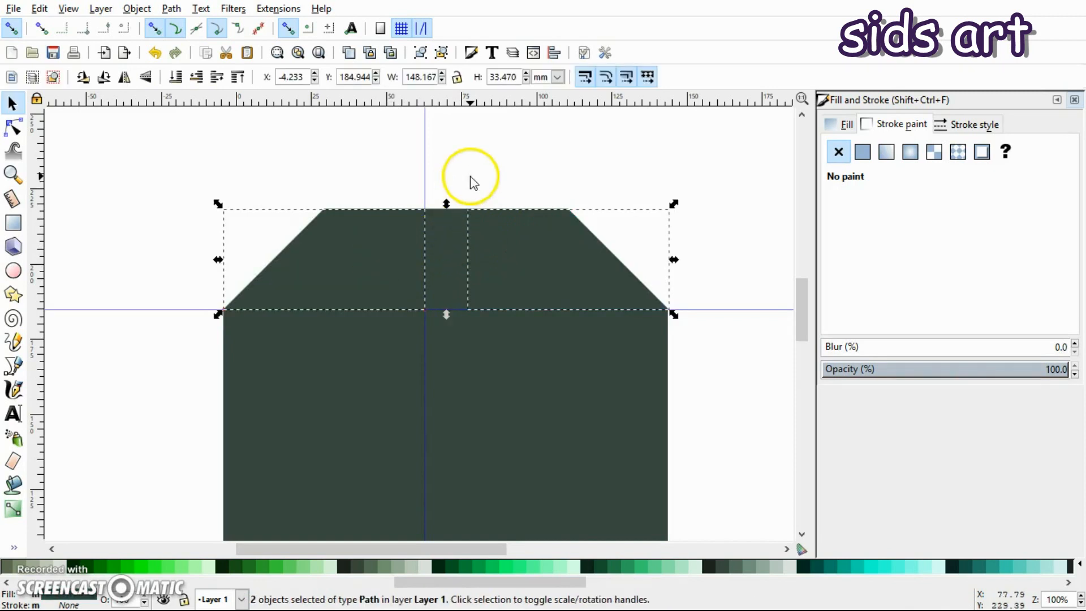
pyautogui.press('Escape')
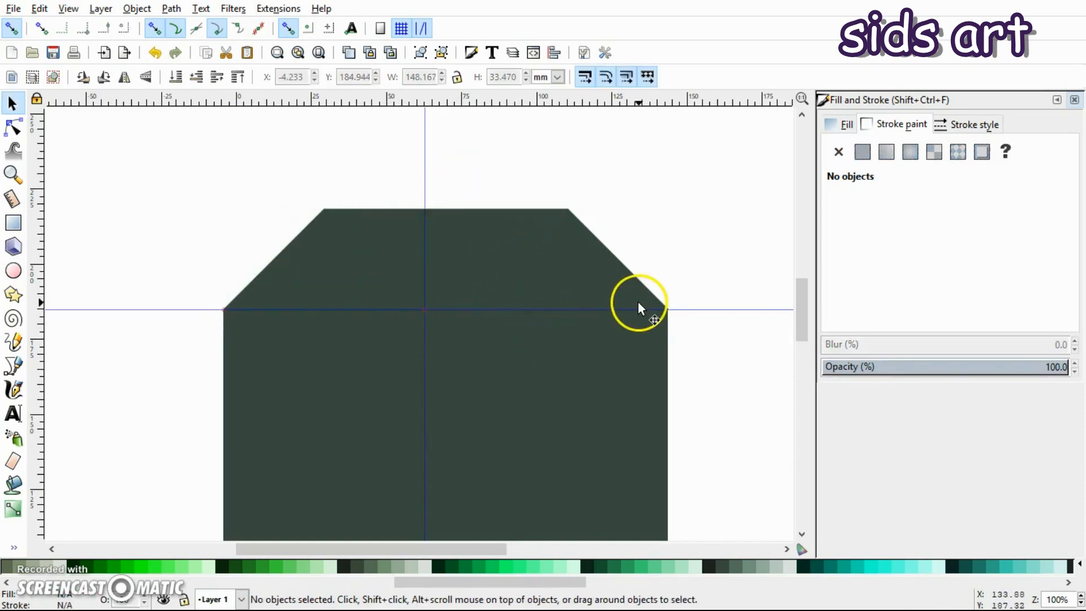
# Step: Turn off snapping to nodes and paths, and draw a horizontal bar about 92 by 14 mm overlapping the house body's right edge
pyautogui.hotkey('ctrl', 'shift', 'a')
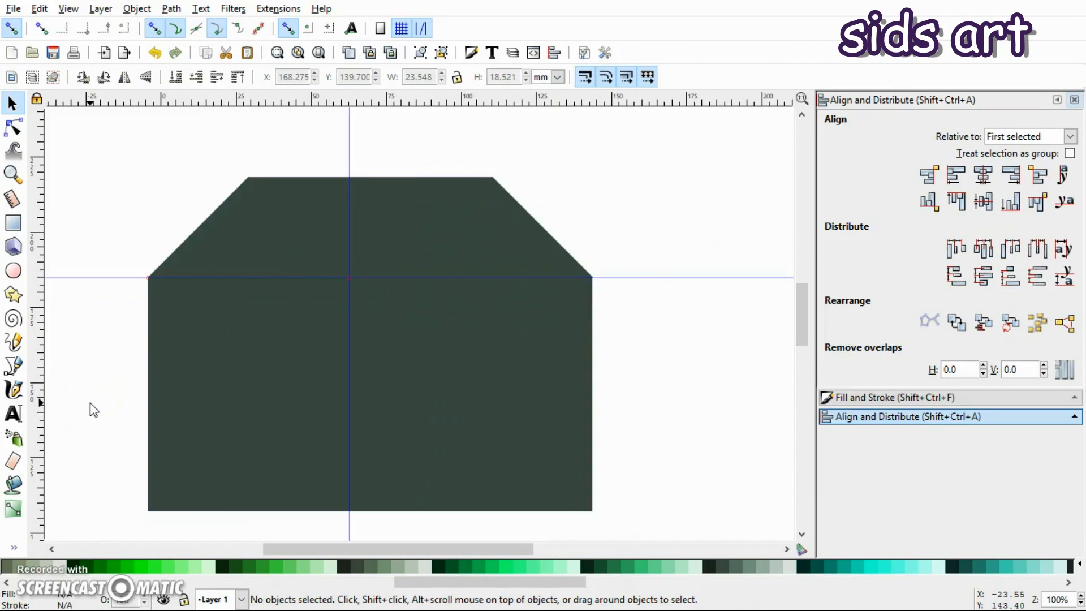
pyautogui.click(153, 28)
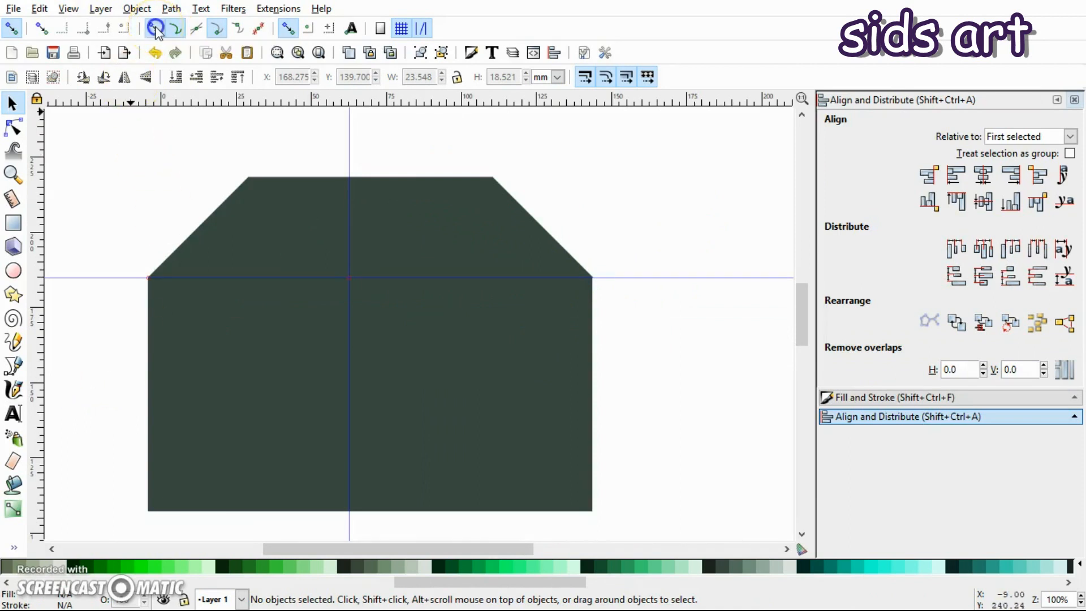
pyautogui.click(13, 226)
pyautogui.moveTo(403, 302); pyautogui.dragTo(682, 343)
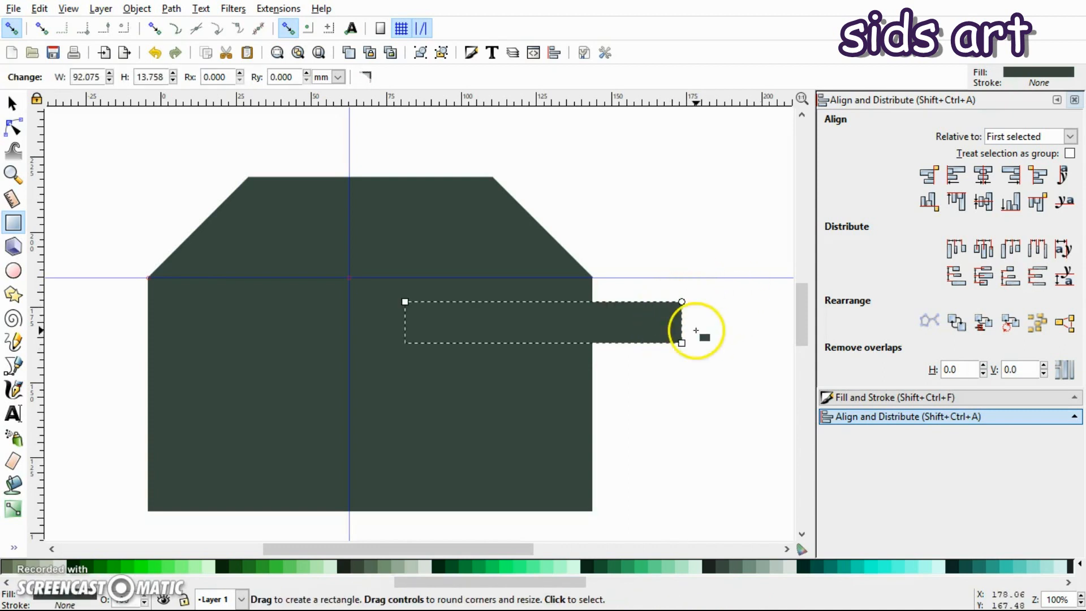
# Step: Lighten the bar's fill to an HSL lightness of 130 and move it to about X 56, Y 168 mm, just below the horizontal guide
pyautogui.click(904, 398)
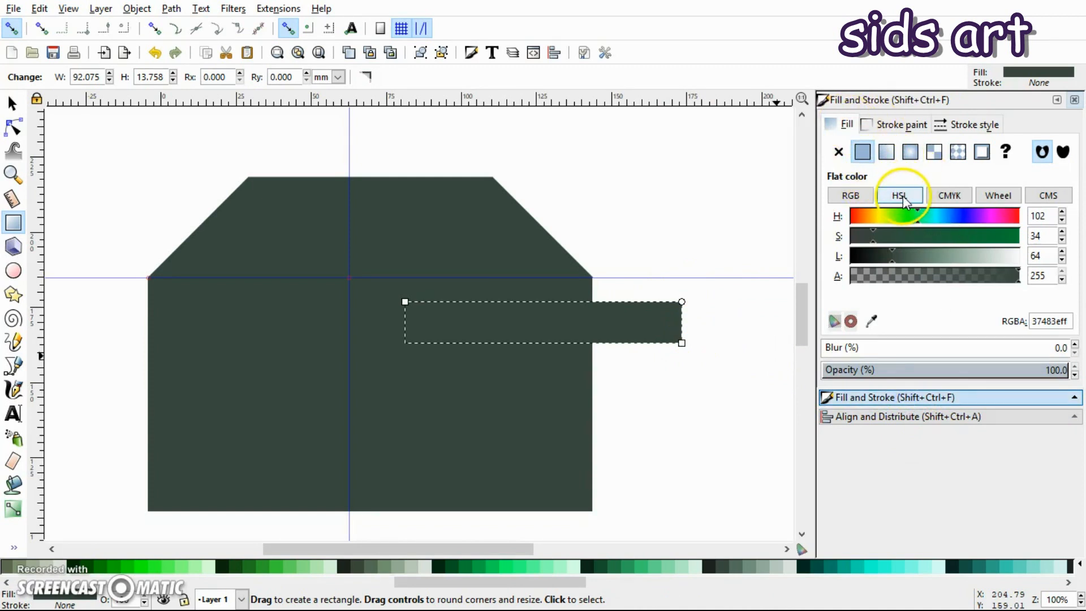
pyautogui.moveTo(902, 256); pyautogui.dragTo(941, 257)
pyautogui.press('s')
pyautogui.moveTo(637, 325); pyautogui.dragTo(566, 311)
pyautogui.press('+')
pyautogui.press('+')
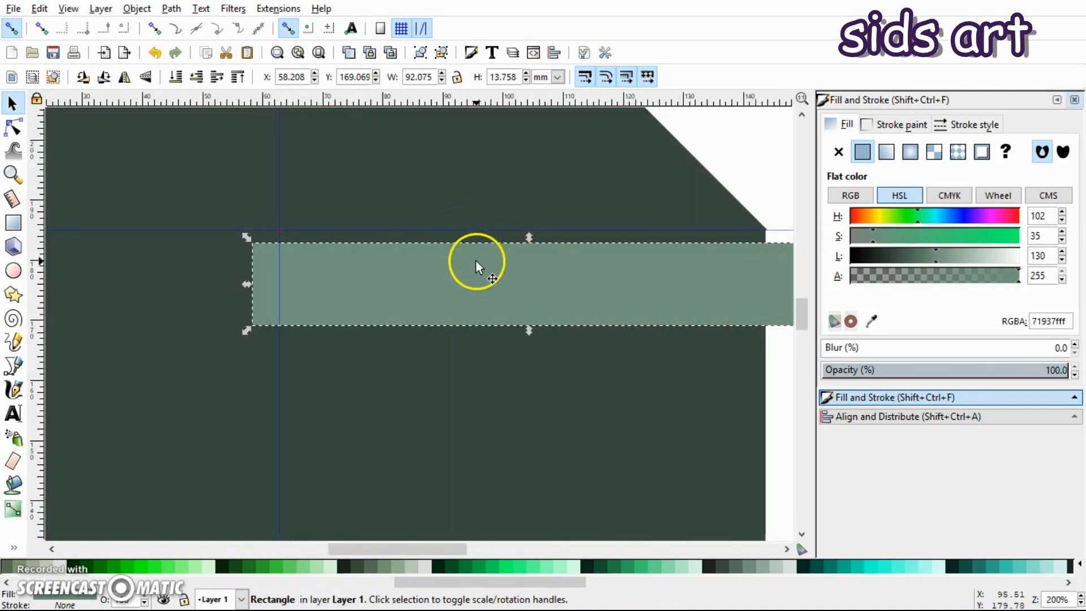
pyautogui.moveTo(477, 260); pyautogui.dragTo(416, 275)
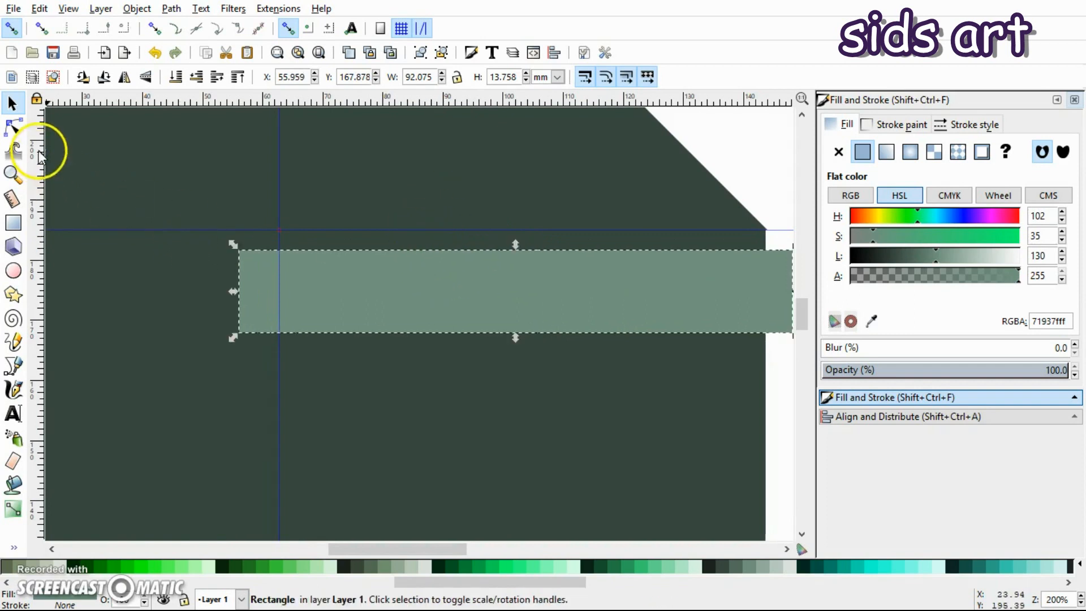
# Step: Round the light green bar's corners fully so both ends become semicircles
pyautogui.click(17, 127)
pyautogui.moveTo(349, 546)
pyautogui.mouseDown()
pyautogui.moveTo(407, 548)
pyautogui.moveTo(355, 550)
pyautogui.mouseUp()
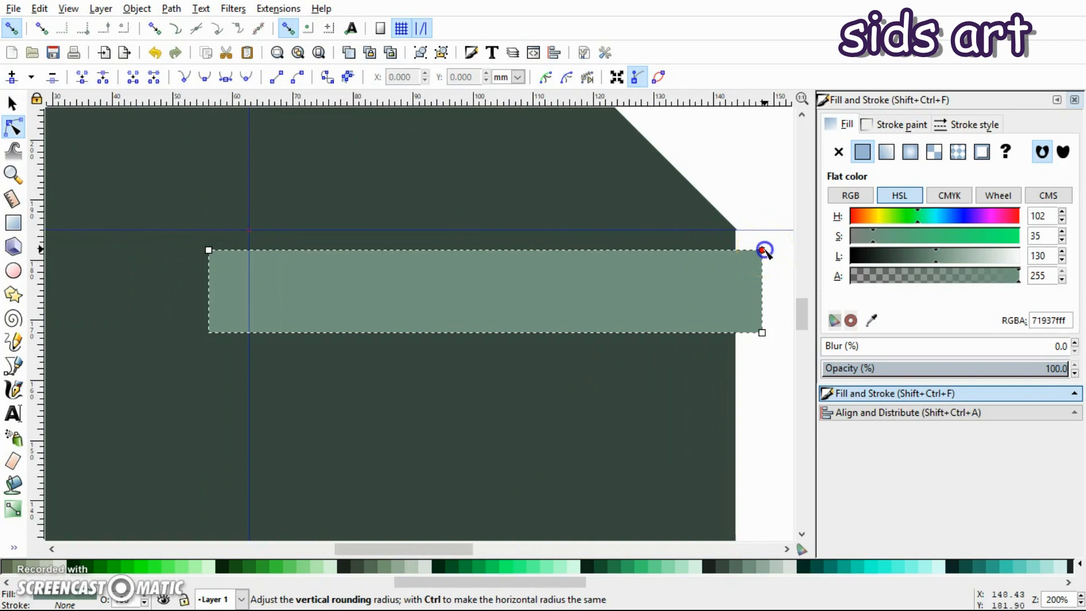
pyautogui.moveTo(762, 255); pyautogui.dragTo(763, 291)
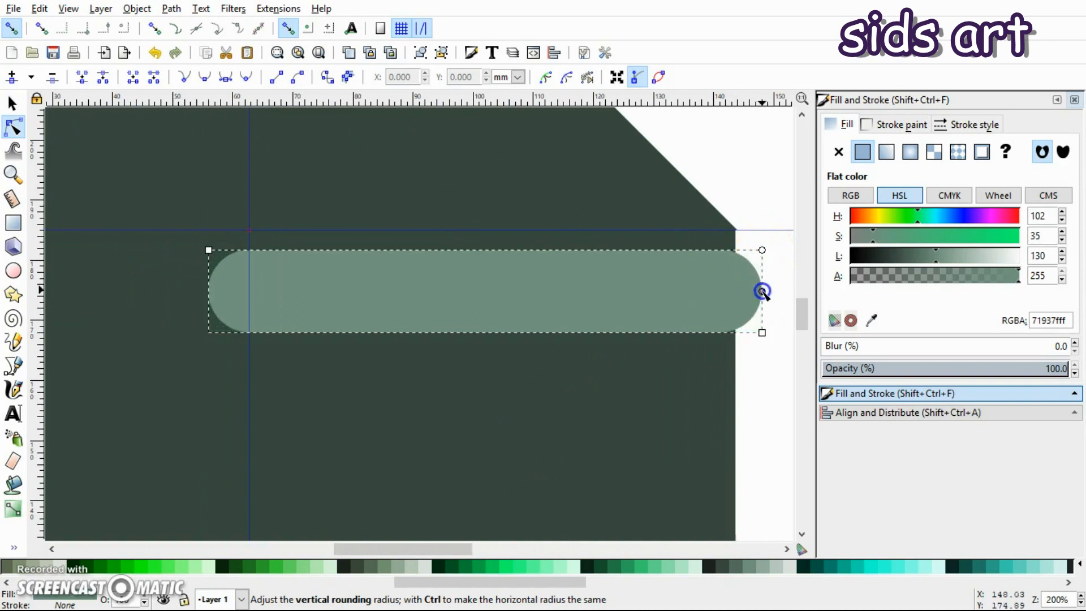
pyautogui.press('s')
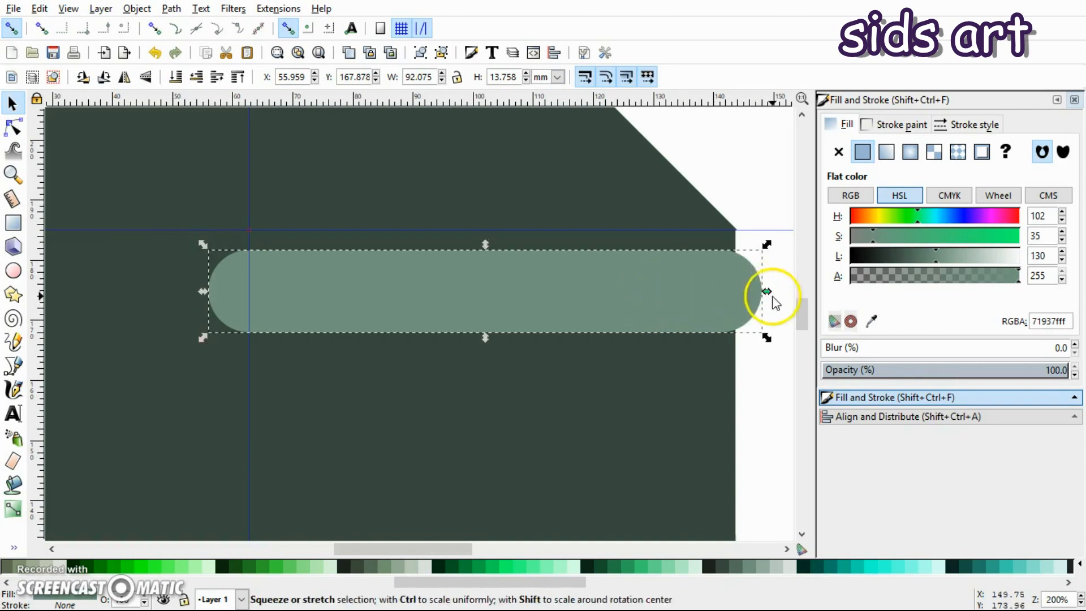
# Step: Stretch the rounded bar at both ends to a width of about 94.6 mm
pyautogui.moveTo(767, 292); pyautogui.dragTo(778, 292)
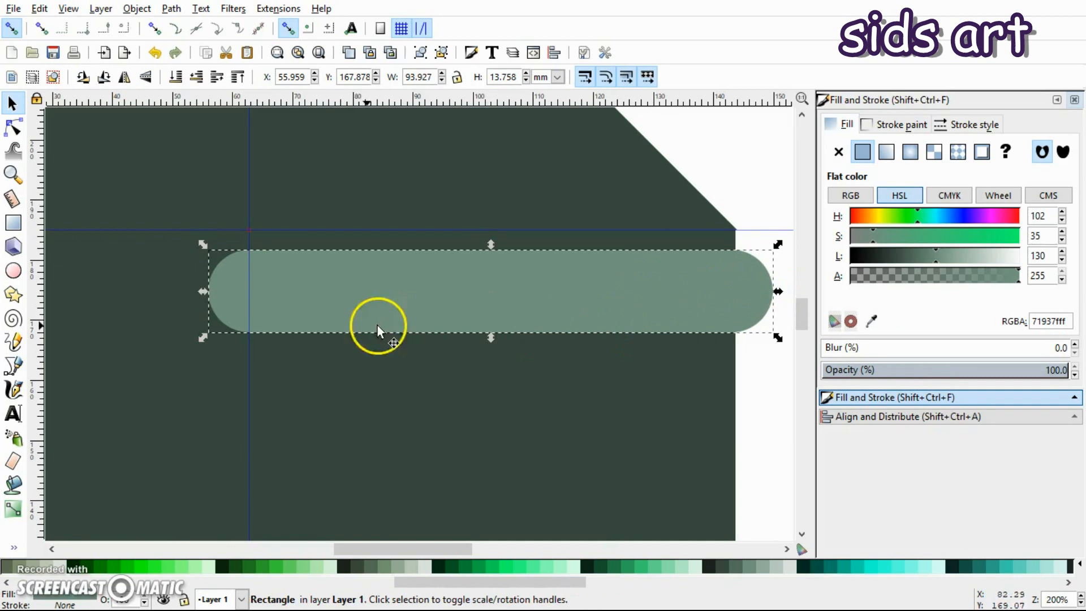
pyautogui.moveTo(203, 291); pyautogui.dragTo(199, 292)
pyautogui.press('-')
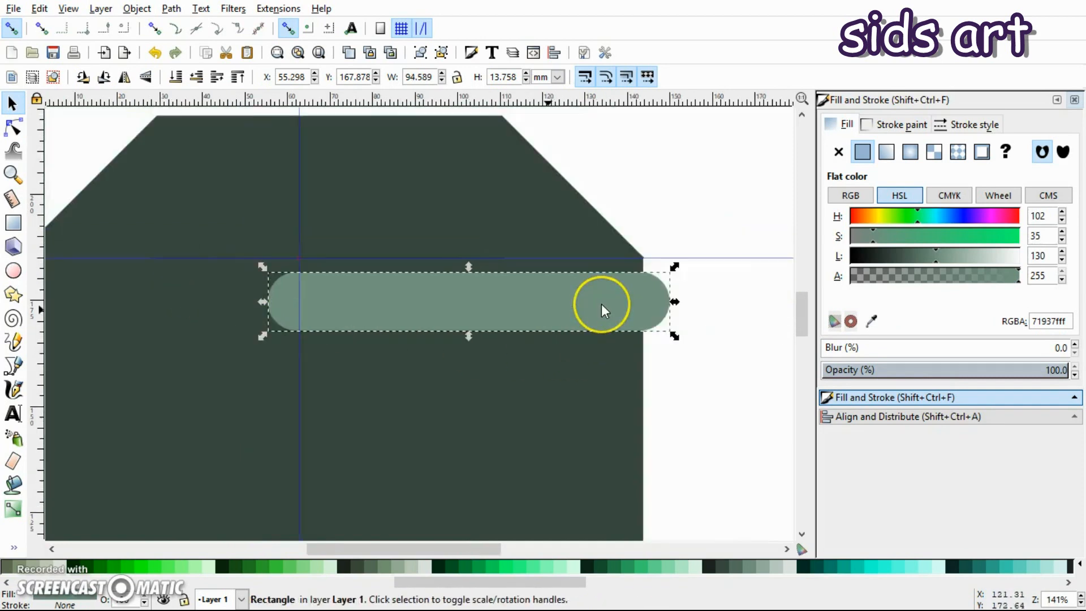
pyautogui.press('-')
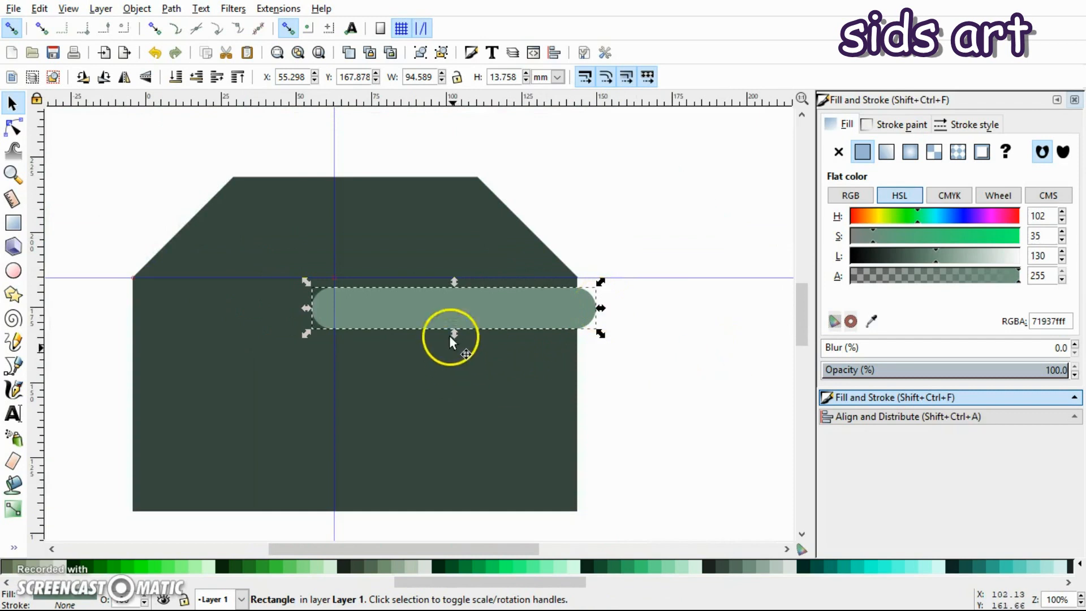
# Step: Duplicate the rounded bar four times and stack the copies downward, with the lowest one over the dark rectangle's bottom edge
pyautogui.rightClick(488, 309)
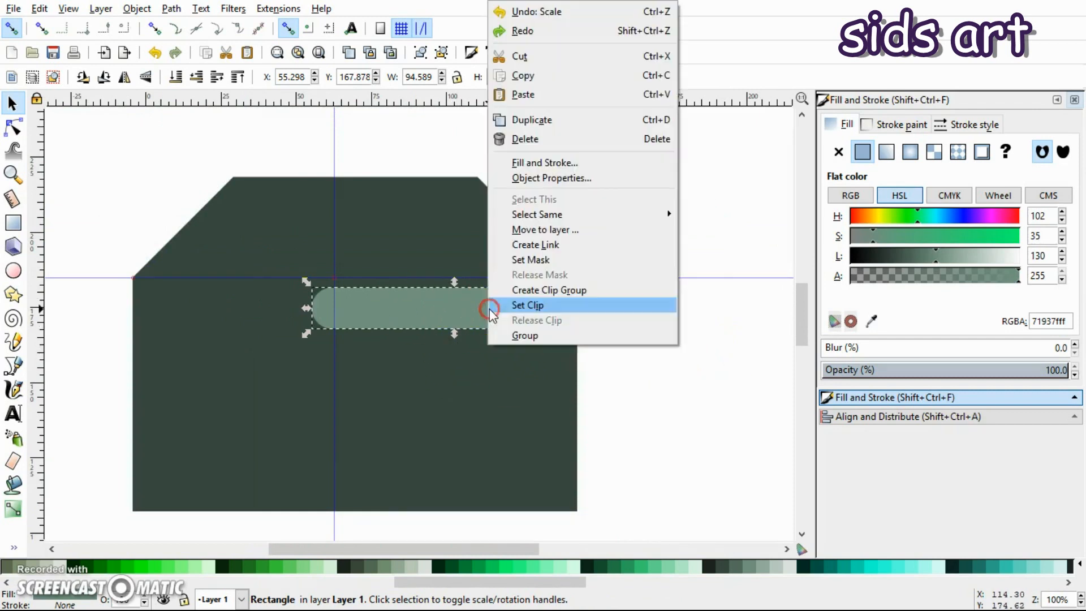
pyautogui.click(527, 119)
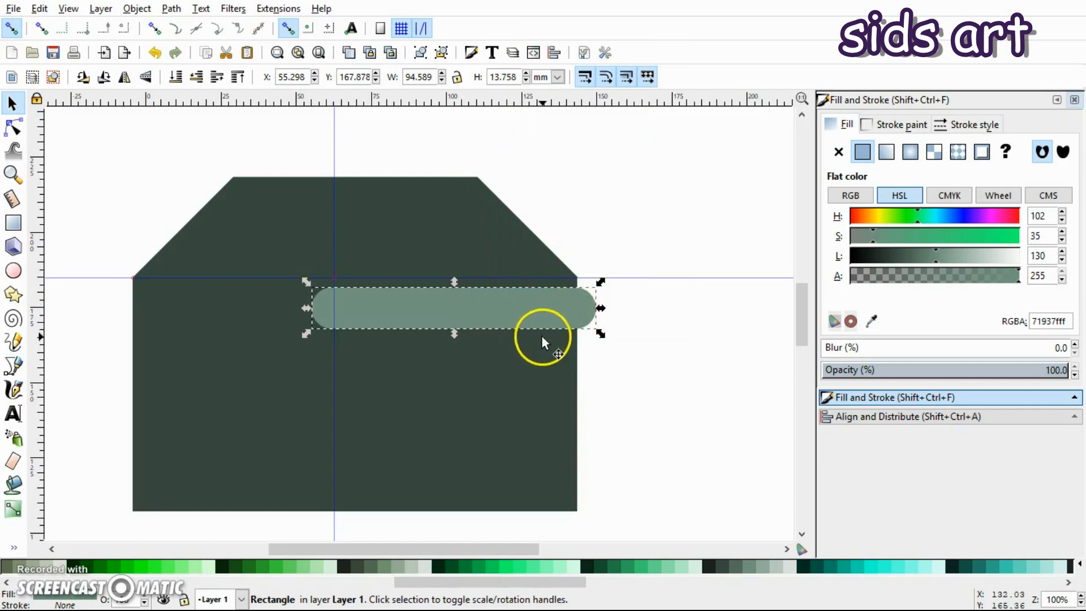
pyautogui.moveTo(492, 315); pyautogui.dragTo(502, 498)
pyautogui.hotkey('ctrl', 'd')
pyautogui.hotkey('ctrl', 'd')
pyautogui.hotkey('ctrl', 'd')
pyautogui.scroll(-3, 622, 384)
pyautogui.click(633, 369)
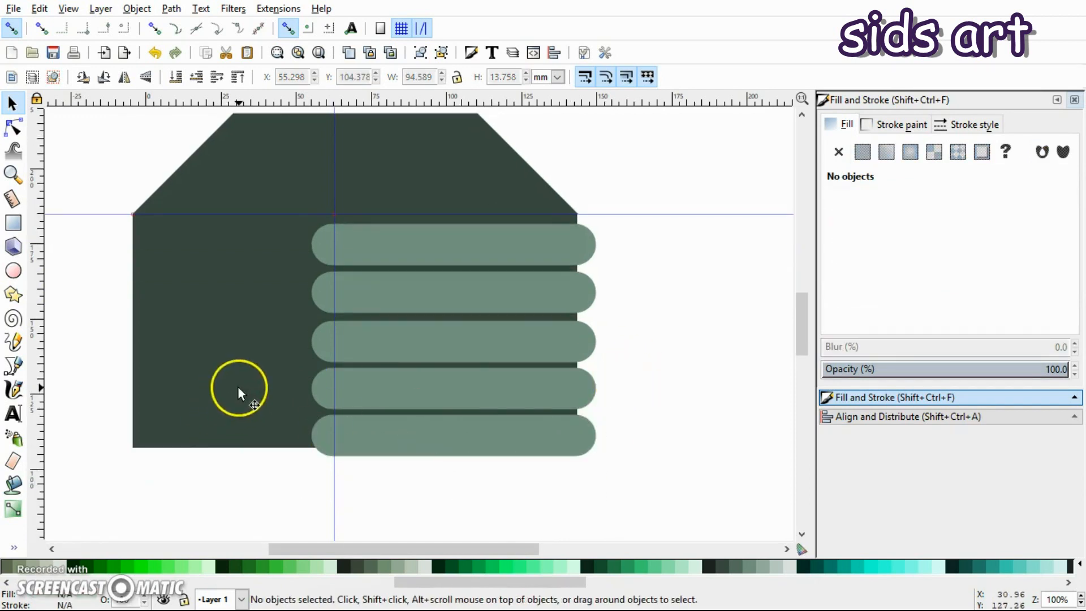
# Step: Extend the dark rectangle downward to the lowest bar's bottom edge, making it about 80.6 mm high
pyautogui.press('+')
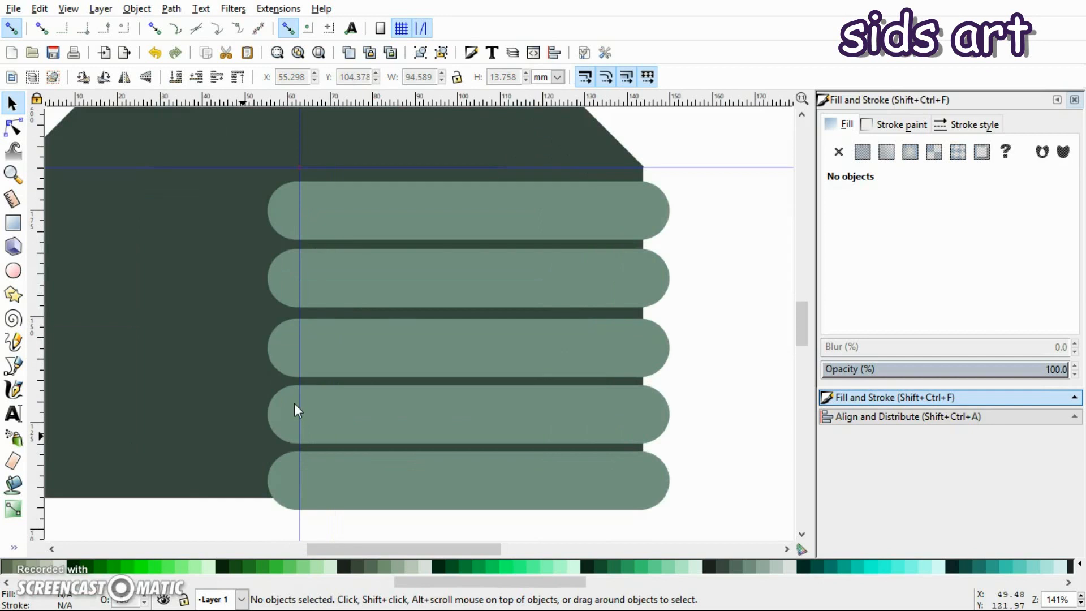
pyautogui.click(208, 422)
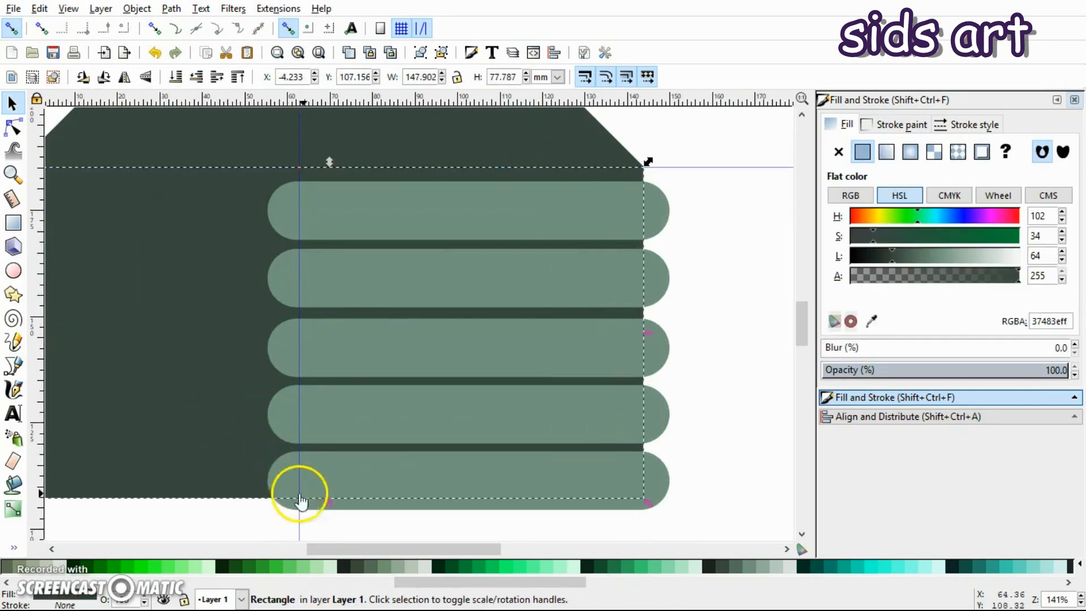
pyautogui.moveTo(328, 504); pyautogui.dragTo(346, 517)
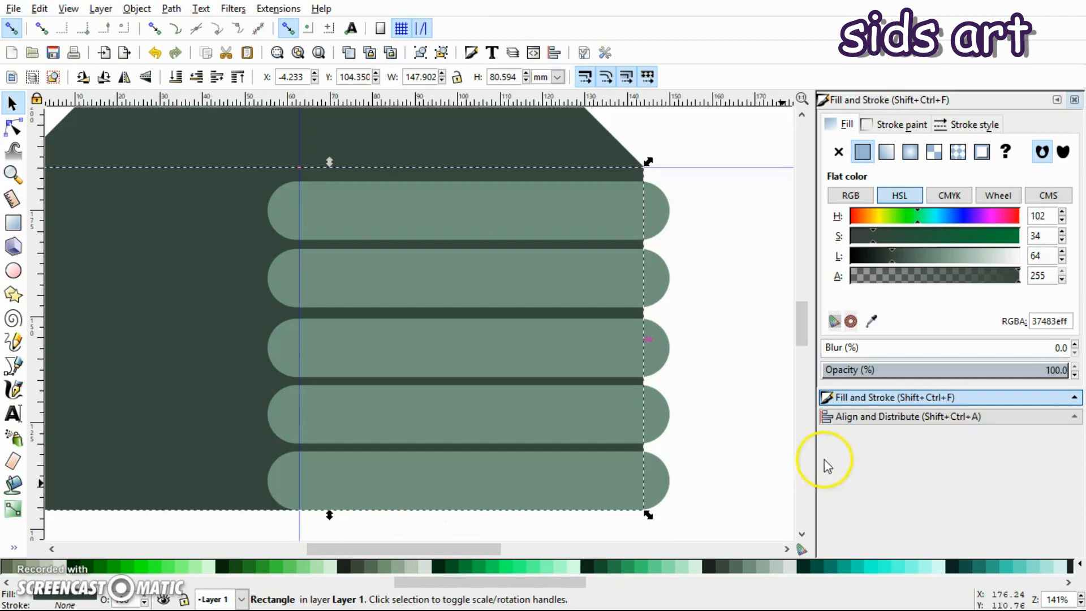
pyautogui.click(737, 464)
pyautogui.press('1')
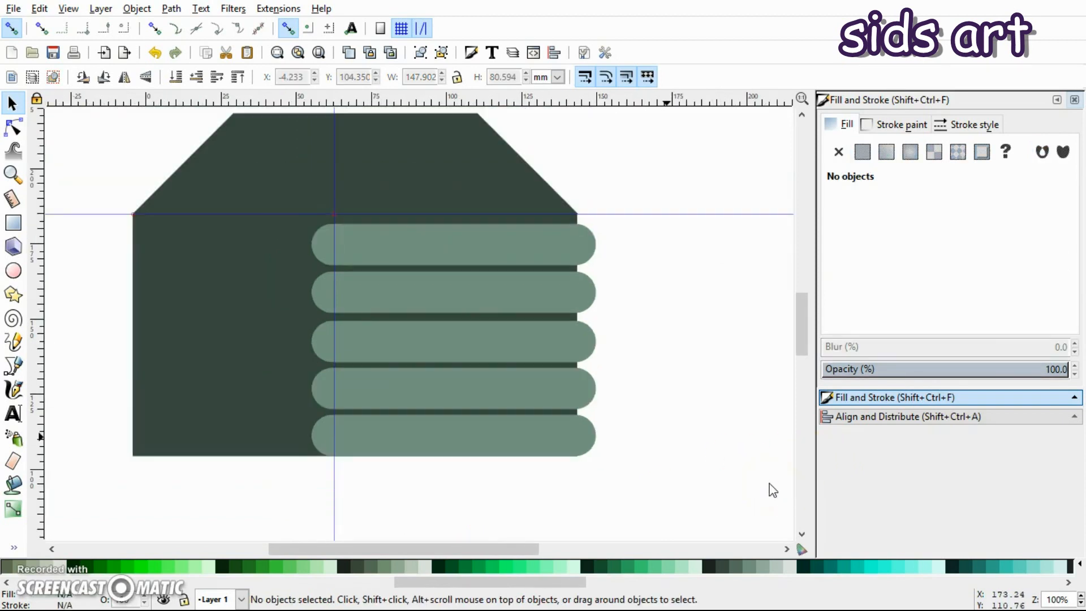
# Step: Distribute the centres of all five rounded bars evenly in the vertical direction
pyautogui.click(436, 431)
pyautogui.keyDown('shift'); pyautogui.click(441, 394); pyautogui.keyUp('shift')
pyautogui.keyDown('shift'); pyautogui.click(441, 340); pyautogui.keyUp('shift')
pyautogui.keyDown('shift'); pyautogui.click(441, 293); pyautogui.keyUp('shift')
pyautogui.keyDown('shift'); pyautogui.click(499, 227); pyautogui.keyUp('shift')
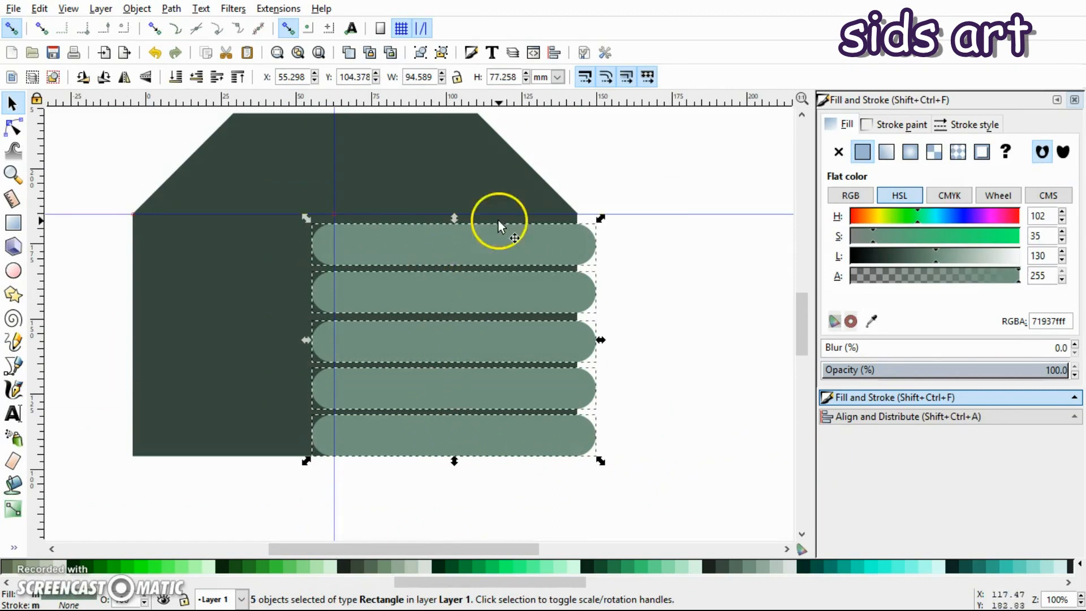
pyautogui.click(852, 417)
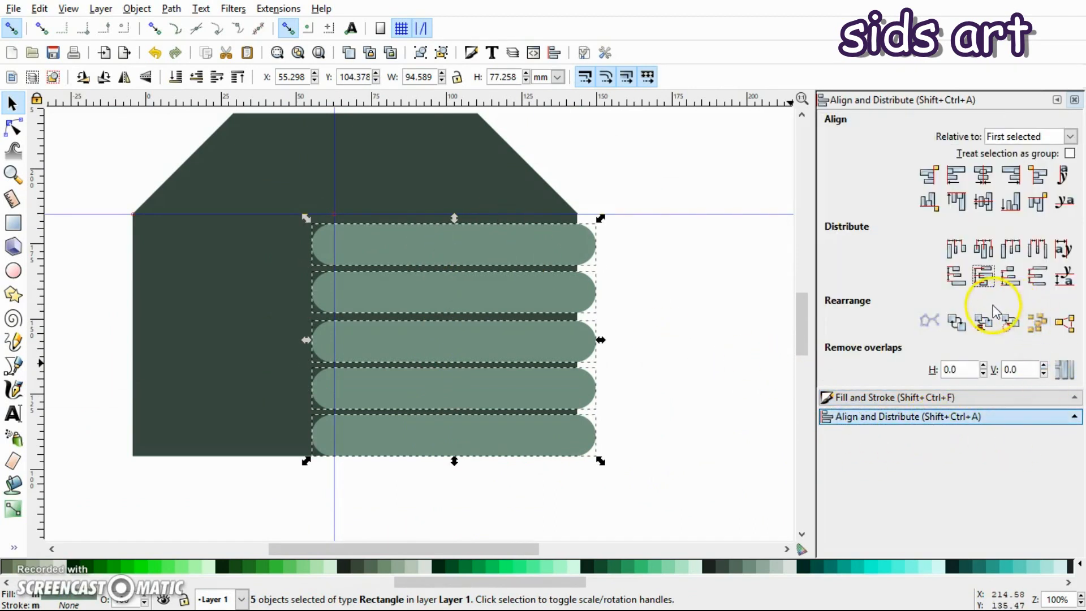
pyautogui.click(983, 277)
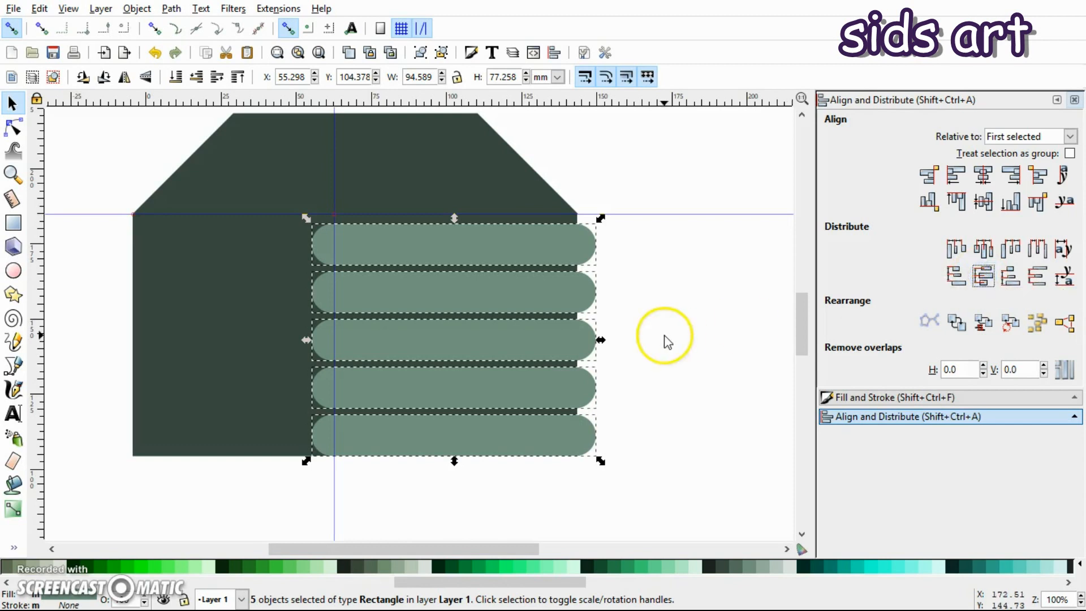
pyautogui.click(631, 325)
# Step: Duplicate all five rounded bars and move the copies left until they overhang the dark rectangle's left edge, at X about -9.5 mm
pyautogui.moveTo(518, 547); pyautogui.dragTo(480, 545)
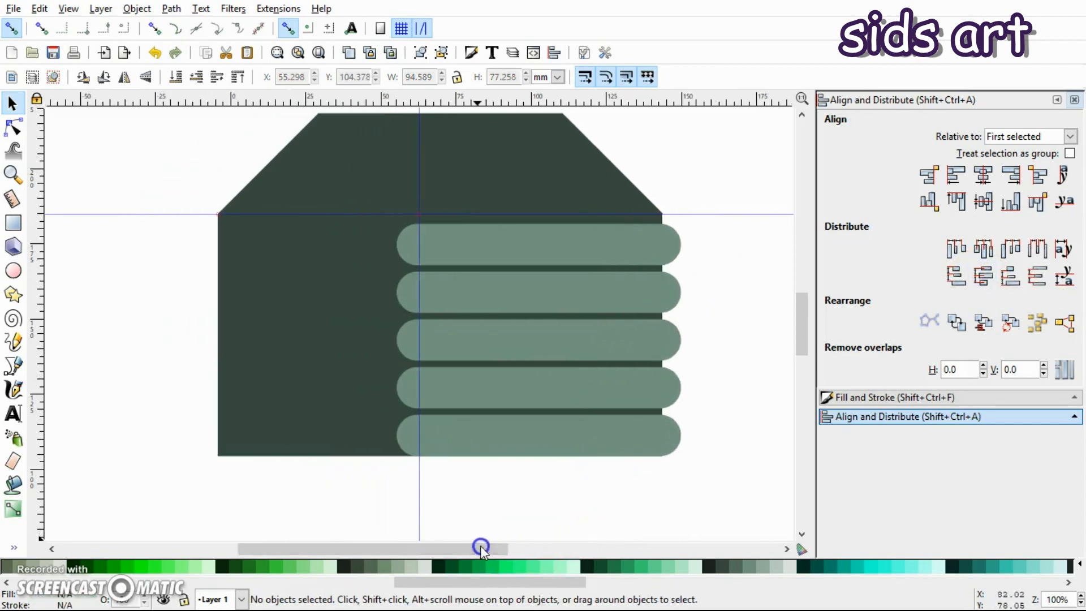
pyautogui.click(515, 243)
pyautogui.click(504, 334)
pyautogui.keyDown('shift'); pyautogui.click(497, 264); pyautogui.keyUp('shift')
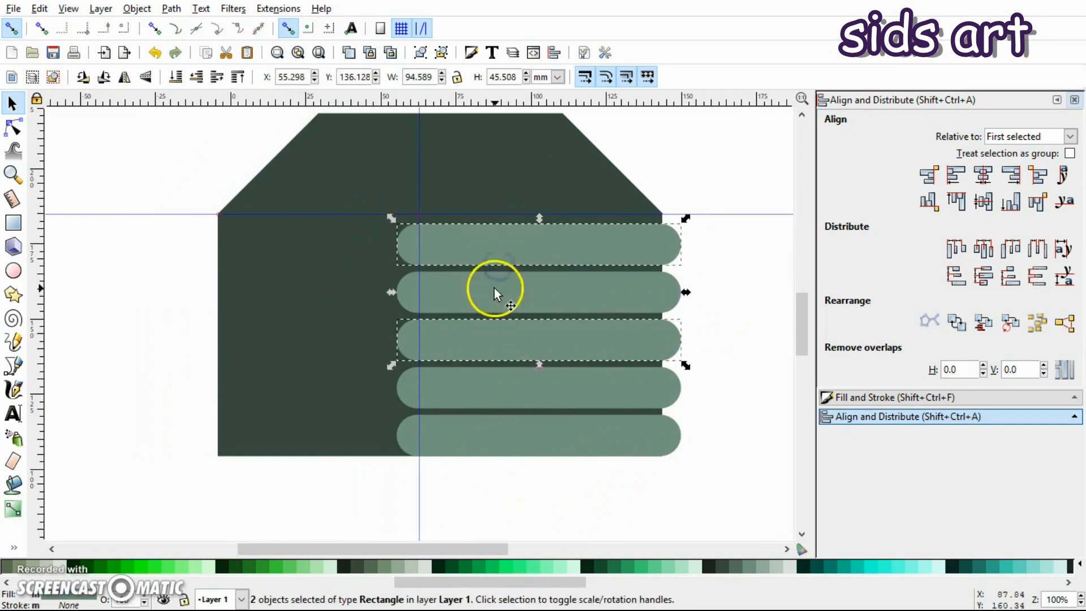
pyautogui.keyDown('shift'); pyautogui.click(506, 385); pyautogui.keyUp('shift')
pyautogui.keyDown('shift'); pyautogui.click(515, 434); pyautogui.keyUp('shift')
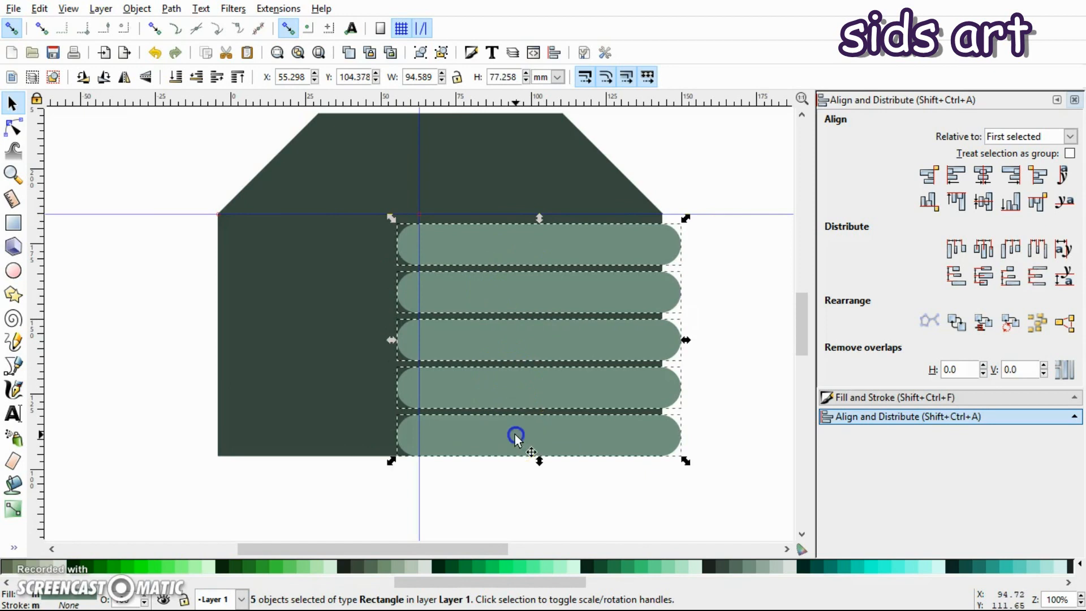
pyautogui.rightClick(497, 290)
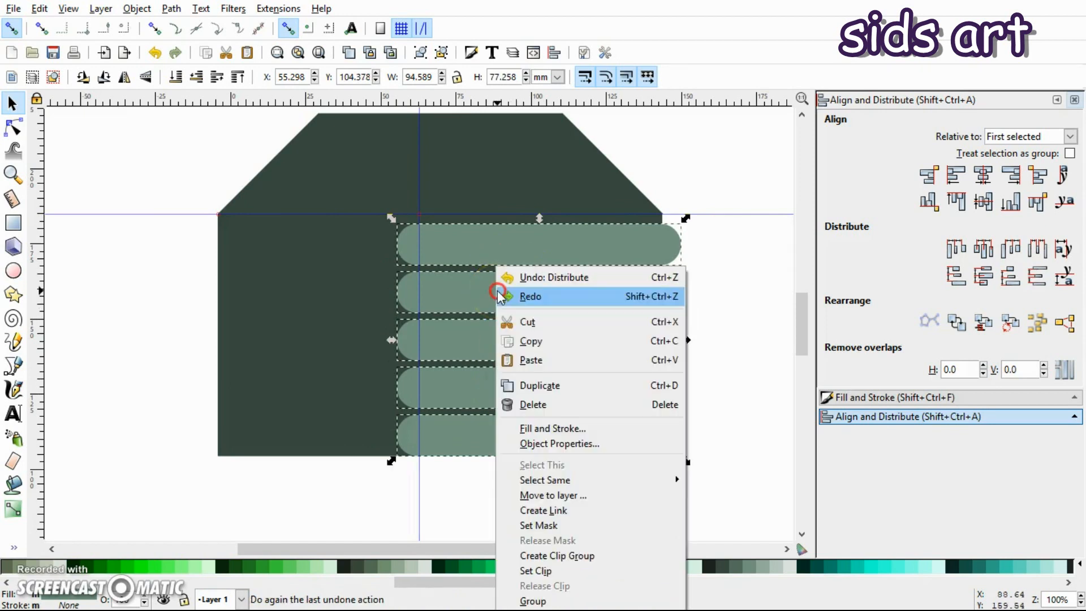
pyautogui.click(546, 376)
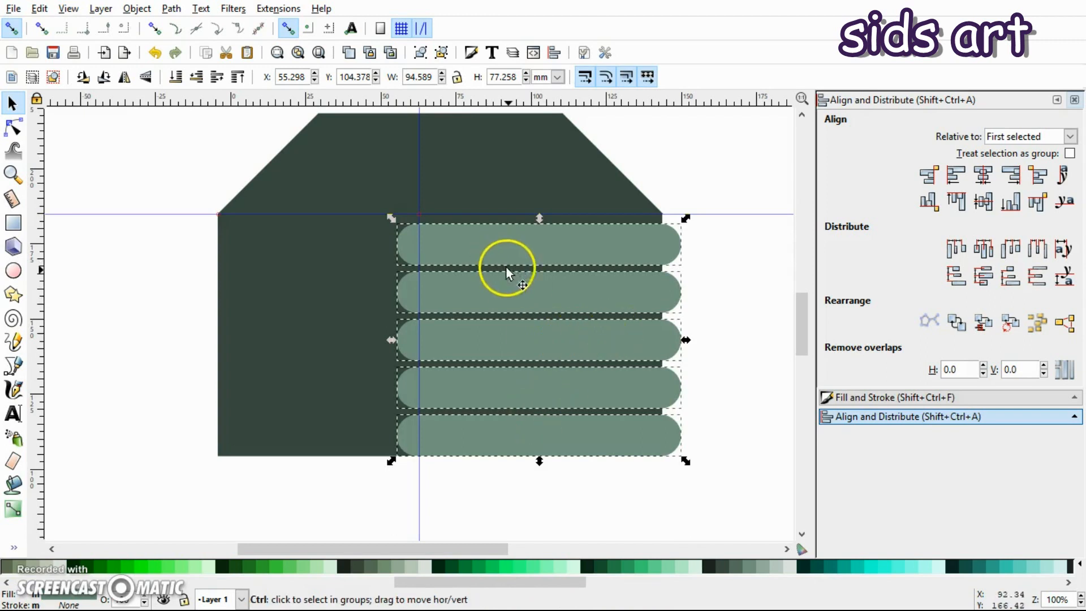
pyautogui.moveTo(530, 296); pyautogui.dragTo(332, 277)
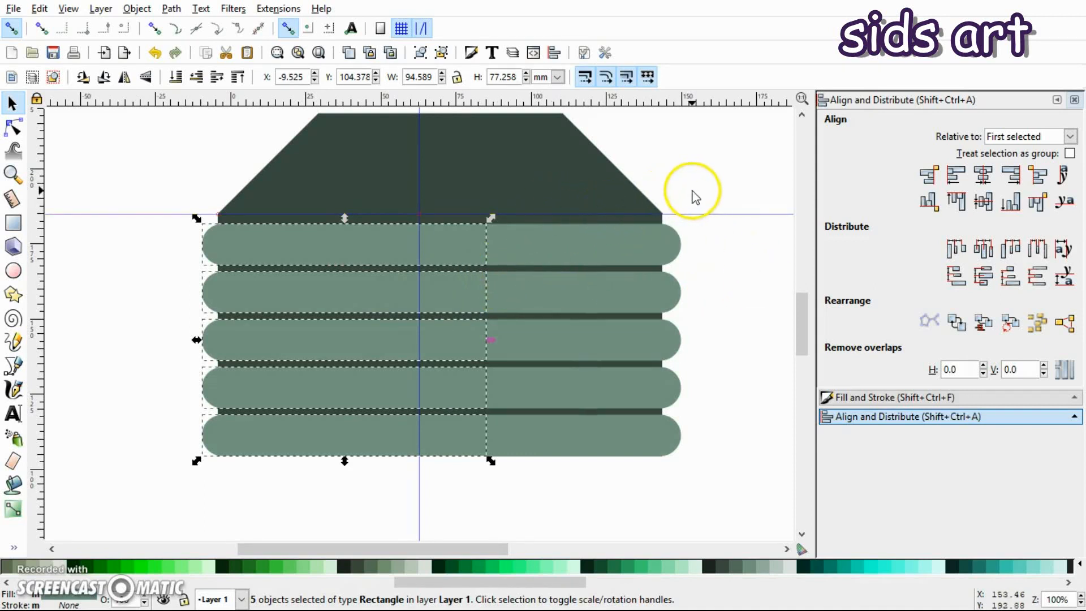
# Step: Fill the five copied bars with the dark body colour #37483e and shorten them from their right end to about 77.4 mm wide
pyautogui.press('d')
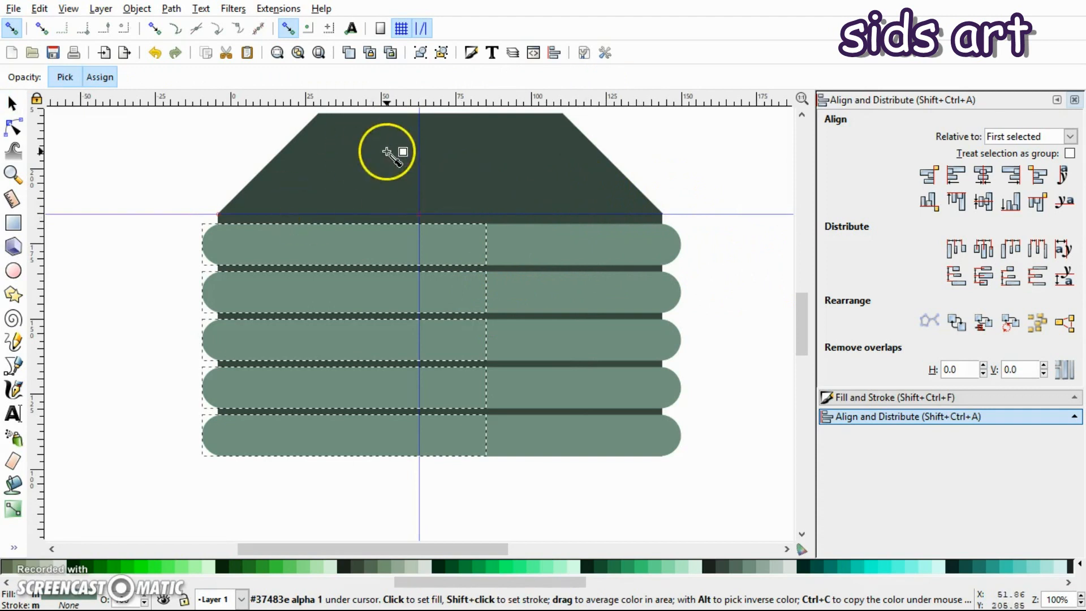
pyautogui.click(369, 169)
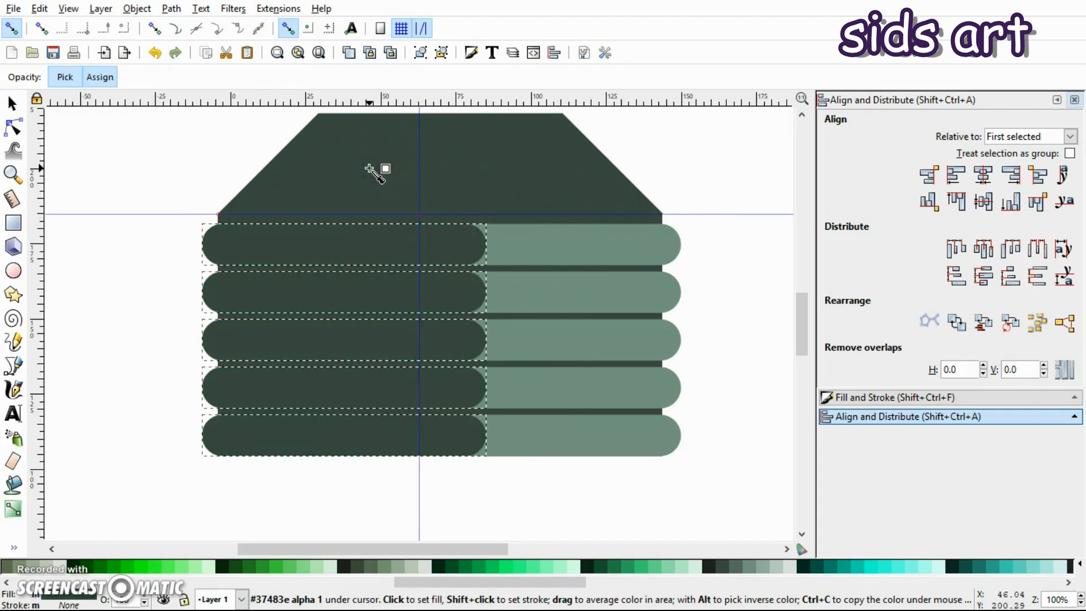
pyautogui.press('s')
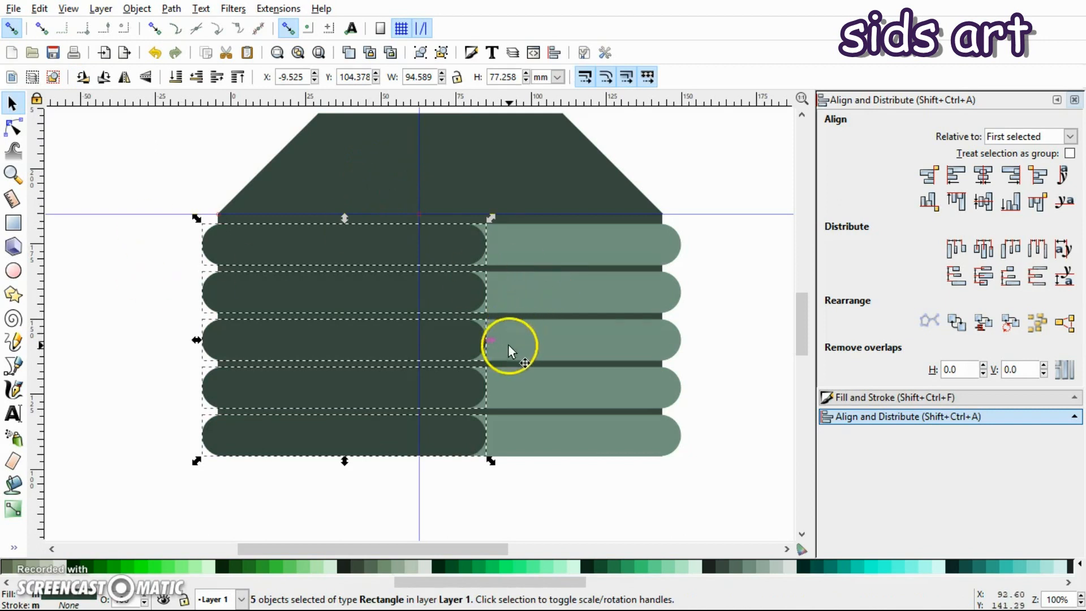
pyautogui.moveTo(491, 340); pyautogui.dragTo(439, 362)
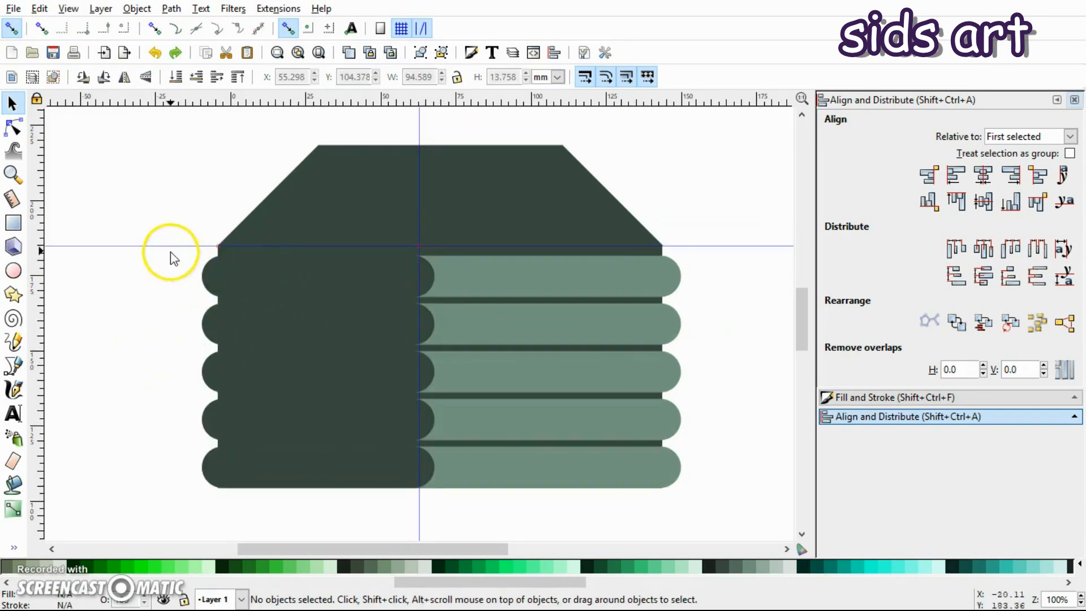
# Step: Compress all ten rounded bars vertically from their bottom edge to a total height of about 63.5 mm
pyautogui.moveTo(159, 248); pyautogui.dragTo(706, 499)
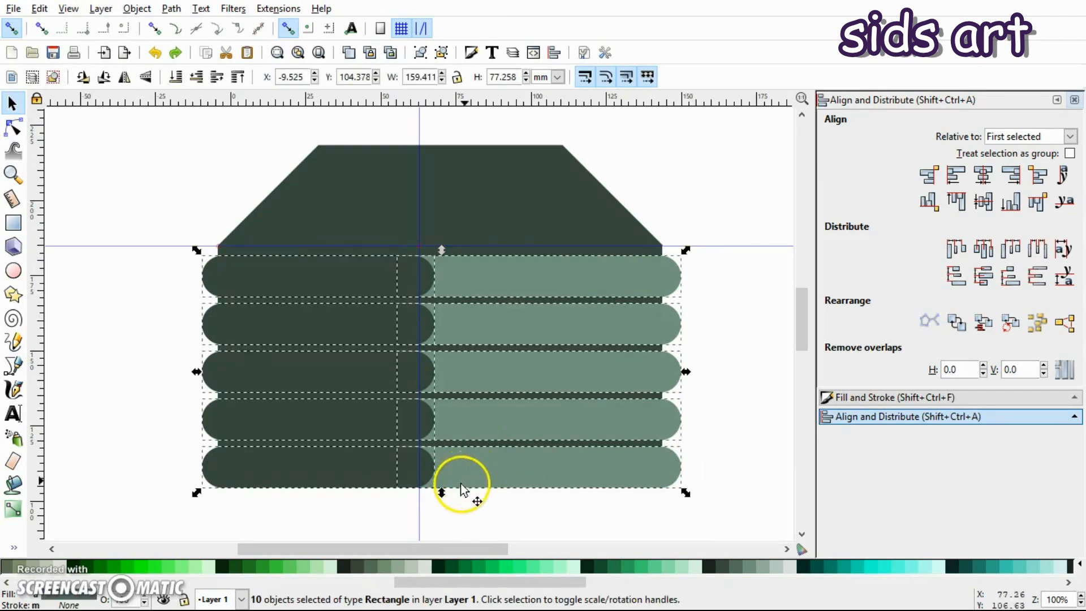
pyautogui.moveTo(442, 493); pyautogui.dragTo(419, 453)
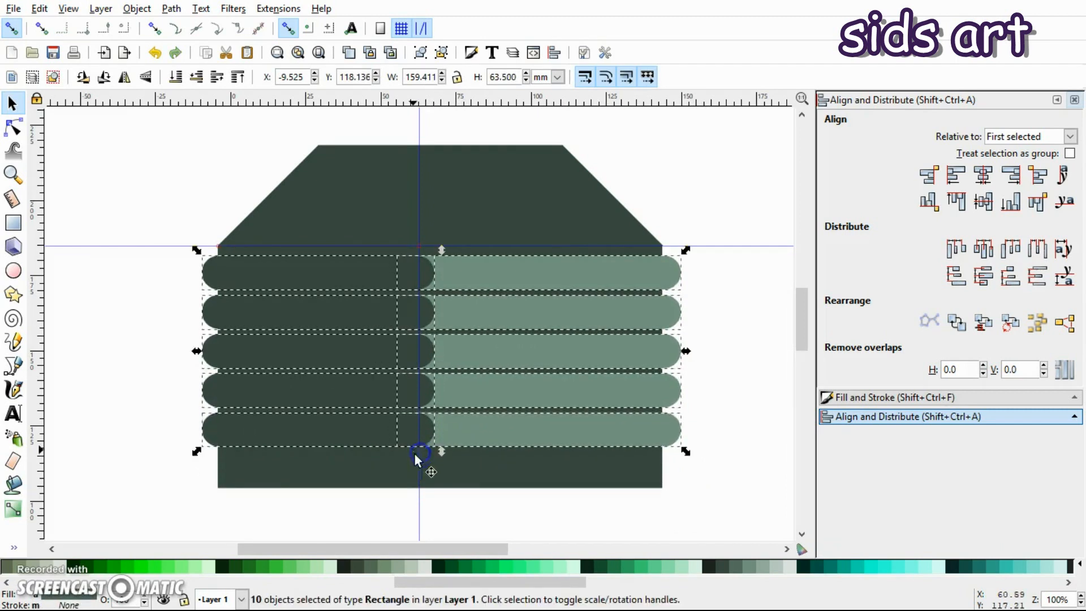
pyautogui.click(512, 517)
# Step: Duplicate the lowest pair of bars and place the copies directly below as a sixth row, at Y about 104.9 mm
pyautogui.moveTo(182, 410); pyautogui.dragTo(705, 456)
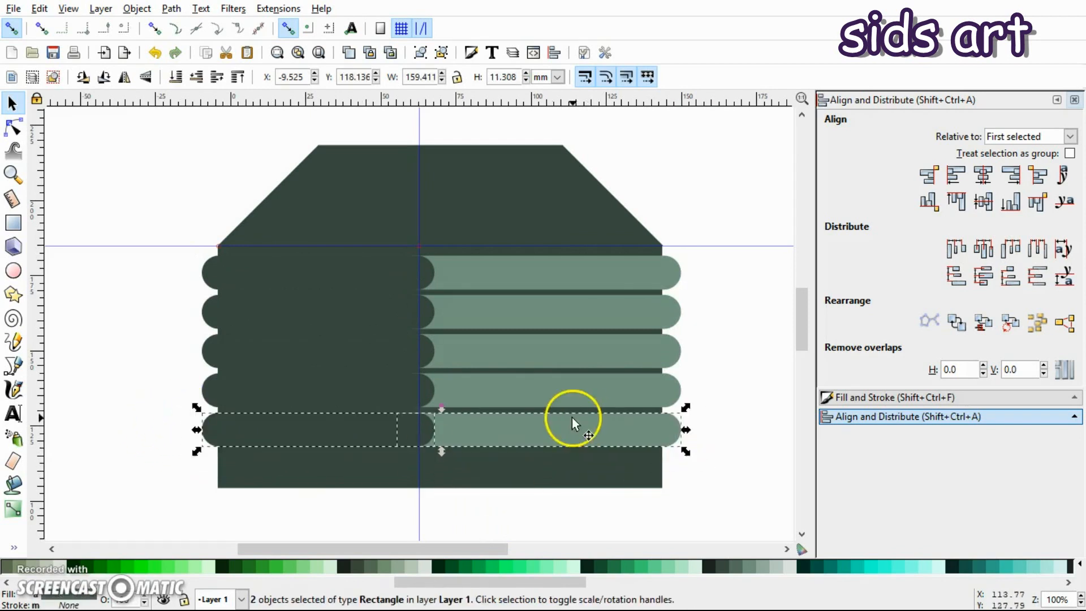
pyautogui.moveTo(544, 424); pyautogui.dragTo(525, 467)
pyautogui.click(540, 527)
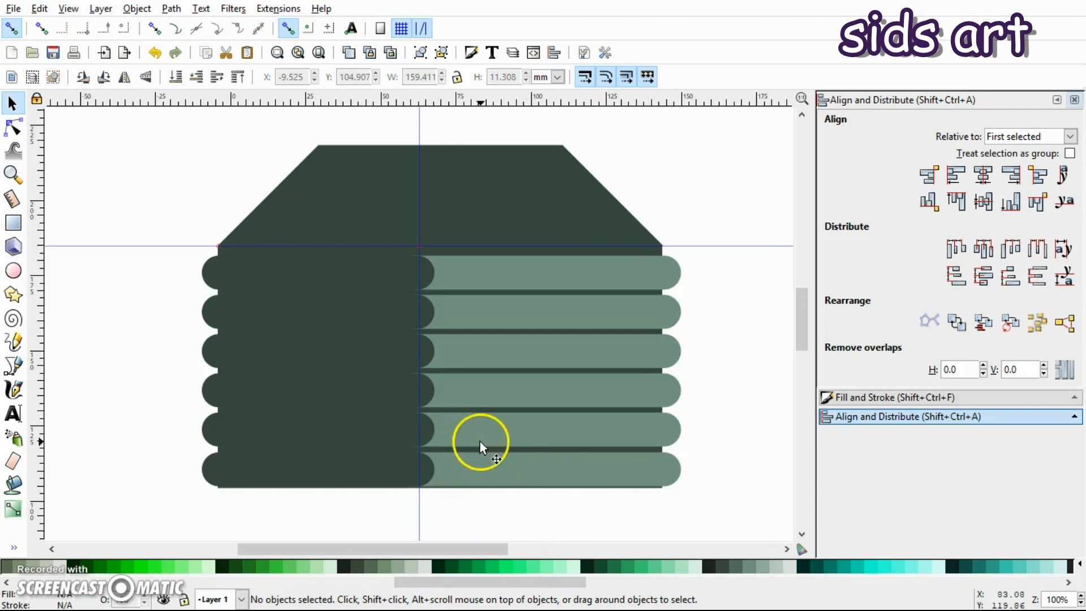
# Step: Align the dark rectangle's bottom edge with the sixth row of bars, making the rectangle about 80.1 mm high
pyautogui.press('alt')
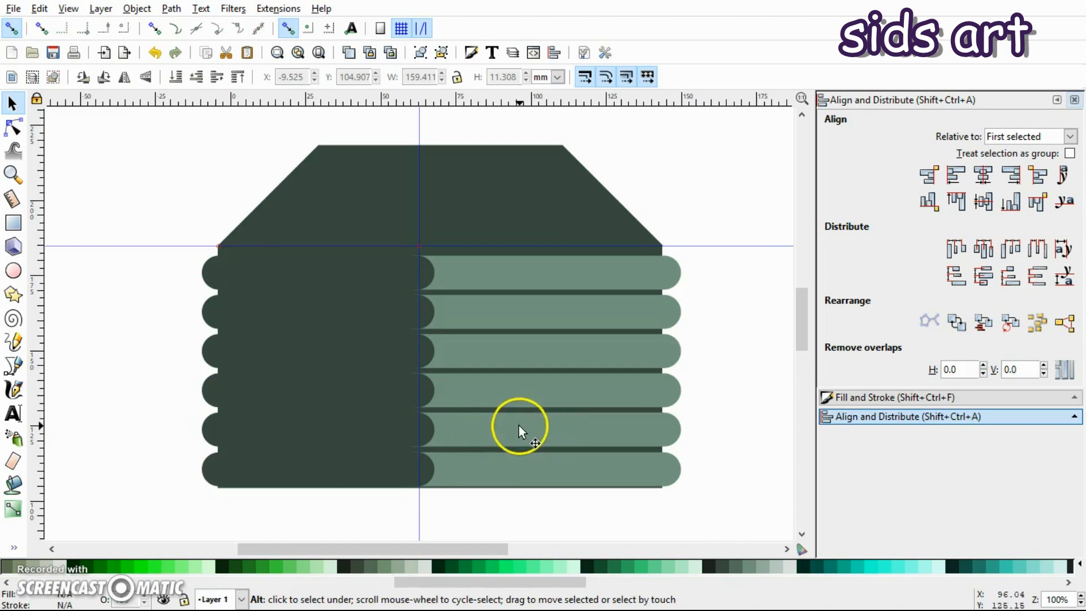
pyautogui.keyDown('alt'); pyautogui.click(519, 427); pyautogui.keyUp('alt')
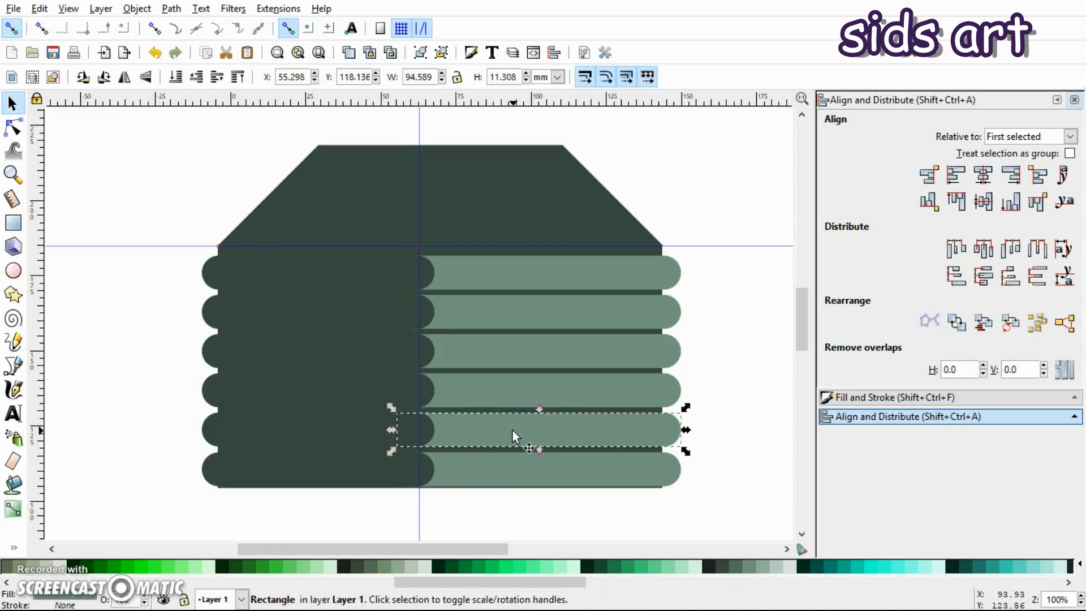
pyautogui.keyDown('alt'); pyautogui.click(512, 430); pyautogui.keyUp('alt')
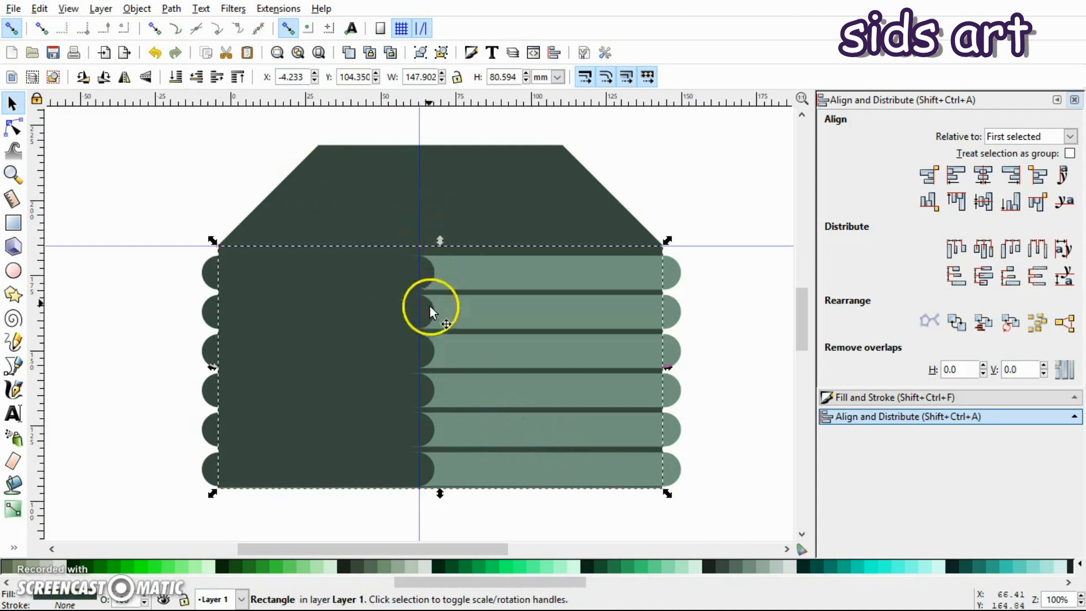
pyautogui.moveTo(444, 497); pyautogui.dragTo(441, 506)
pyautogui.press('+')
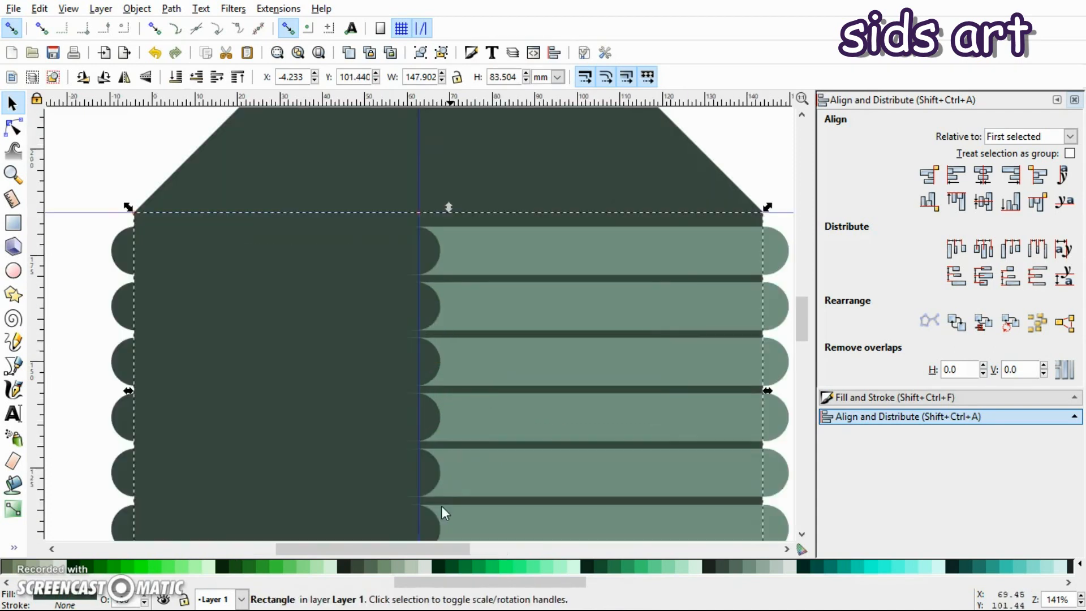
pyautogui.scroll(-5, 440, 506)
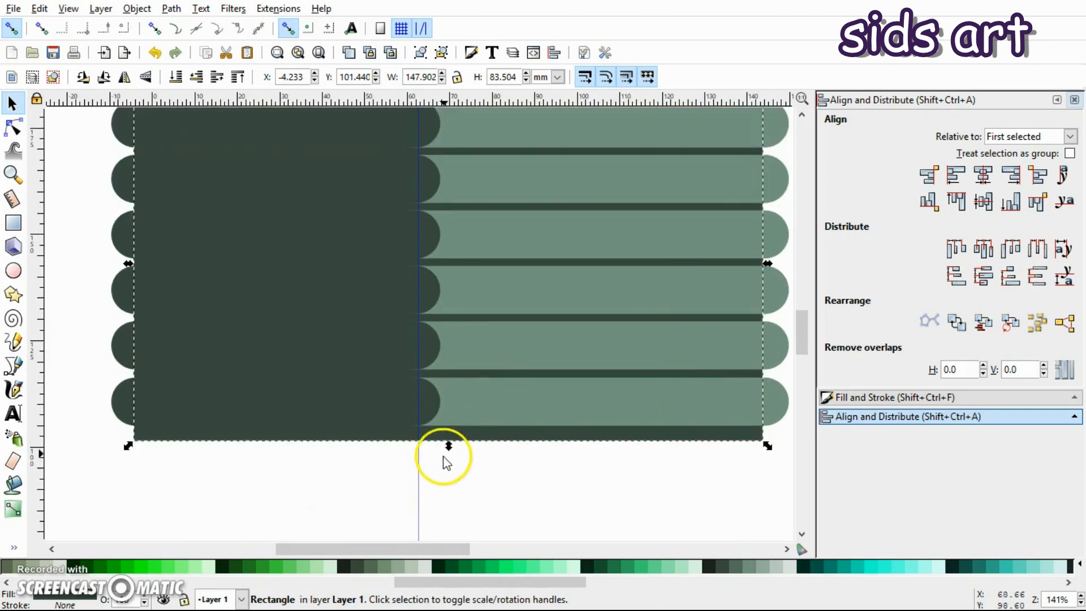
pyautogui.moveTo(444, 448); pyautogui.dragTo(443, 437)
pyautogui.click(464, 458)
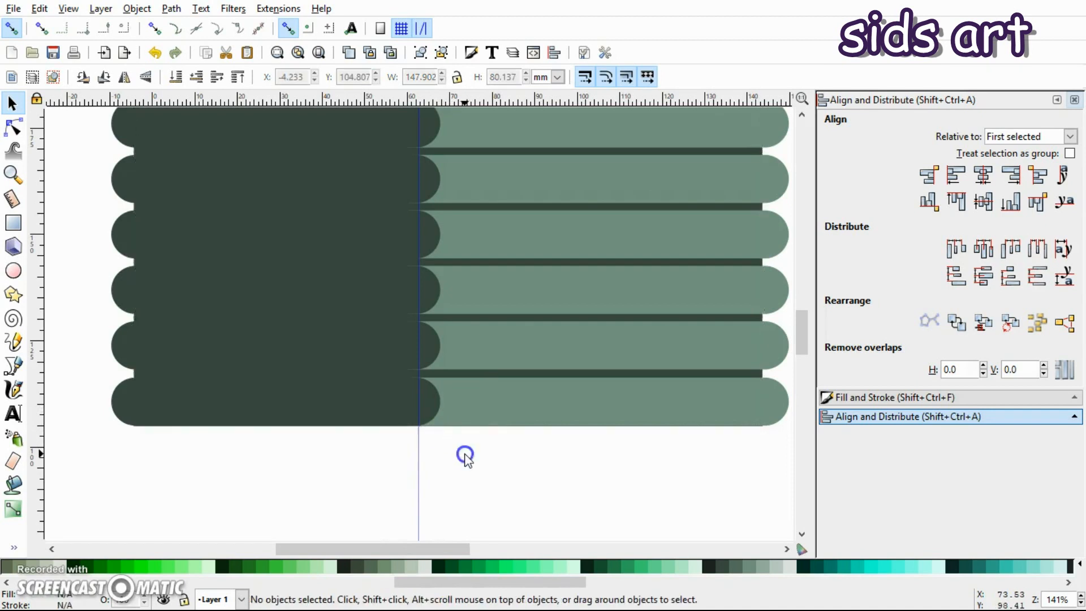
pyautogui.scroll(3, 505, 475)
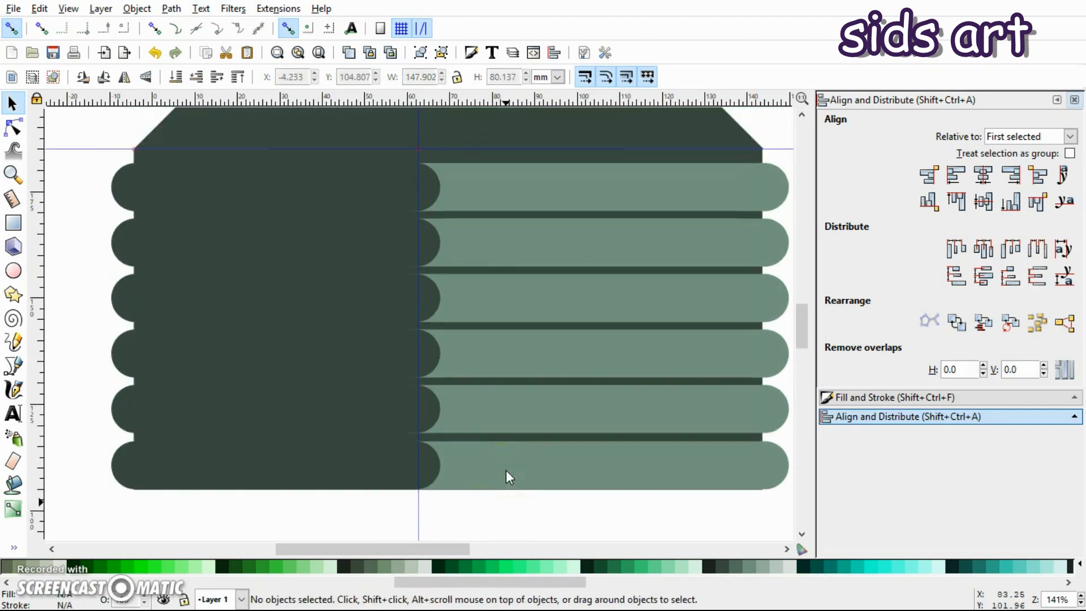
pyautogui.press('-')
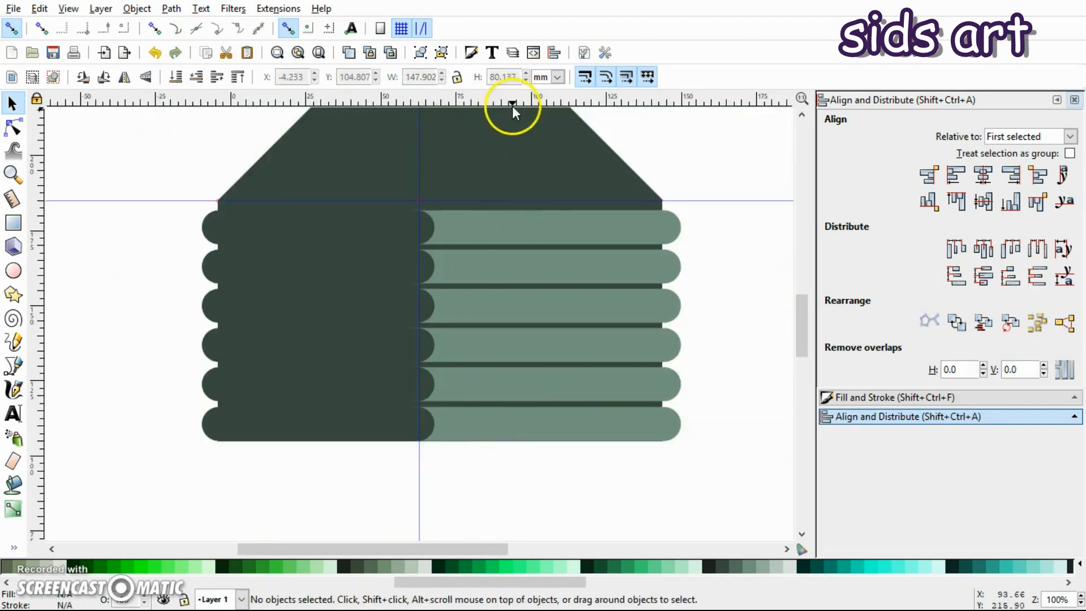
pyautogui.scroll(3, 635, 219)
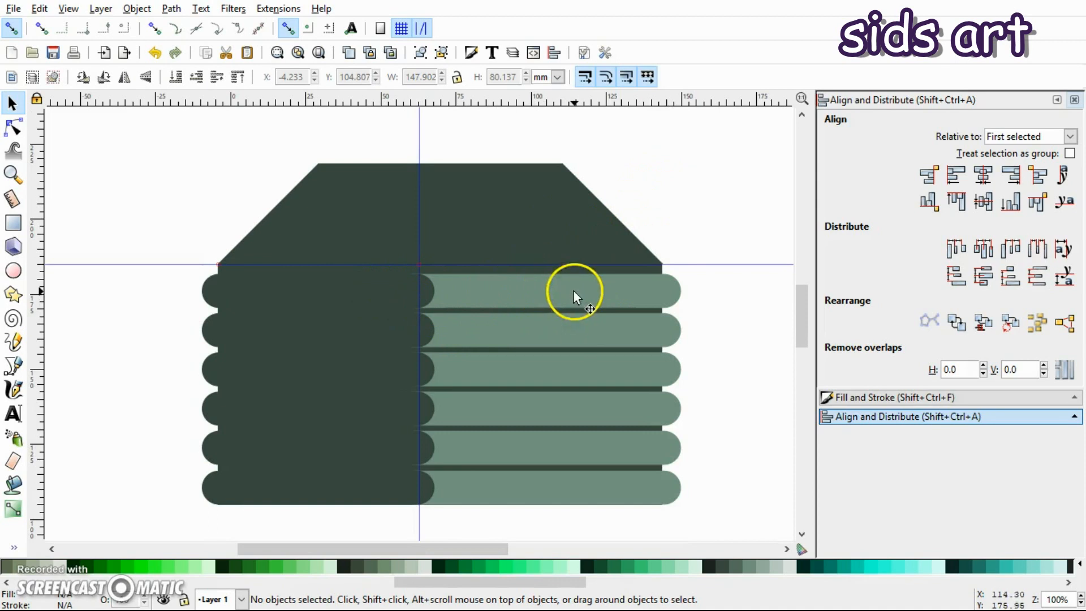
# Step: Copy the four lower dark bars onto the light bars and shorten the copies to about 40.3 mm wide, at X about 88.9 mm
pyautogui.click(360, 370)
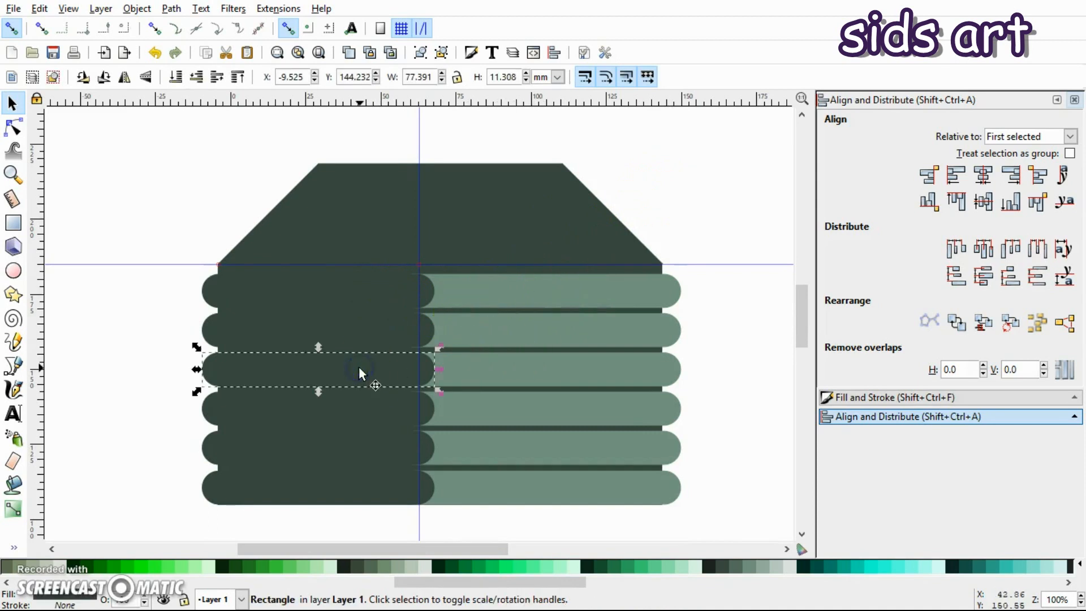
pyautogui.keyDown('shift'); pyautogui.click(364, 411); pyautogui.keyUp('shift')
pyautogui.keyDown('shift'); pyautogui.click(374, 441); pyautogui.keyUp('shift')
pyautogui.keyDown('shift'); pyautogui.click(373, 474); pyautogui.keyUp('shift')
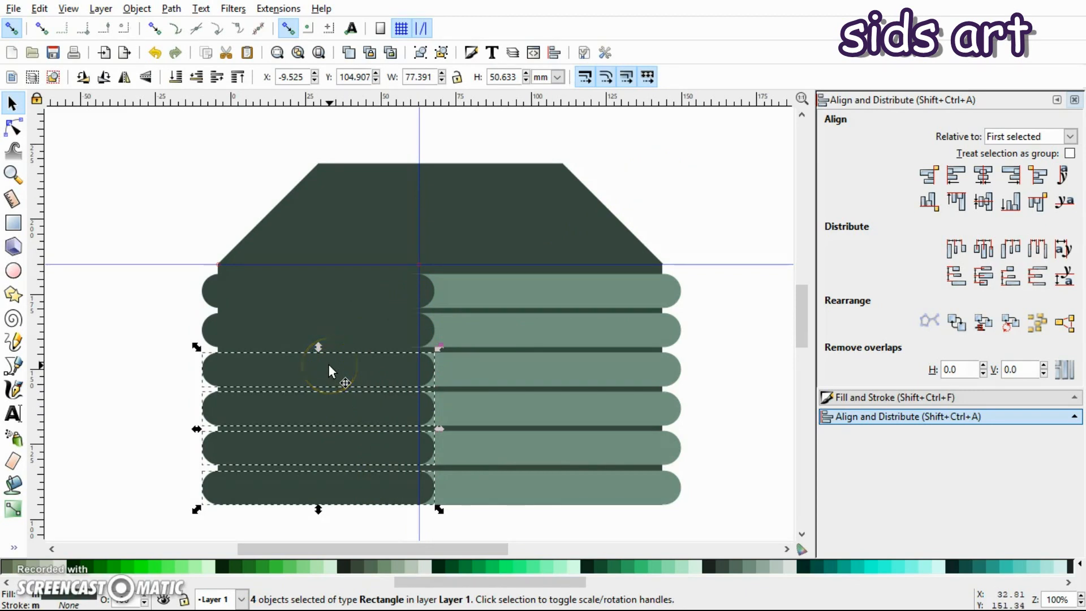
pyautogui.press('ctrl')
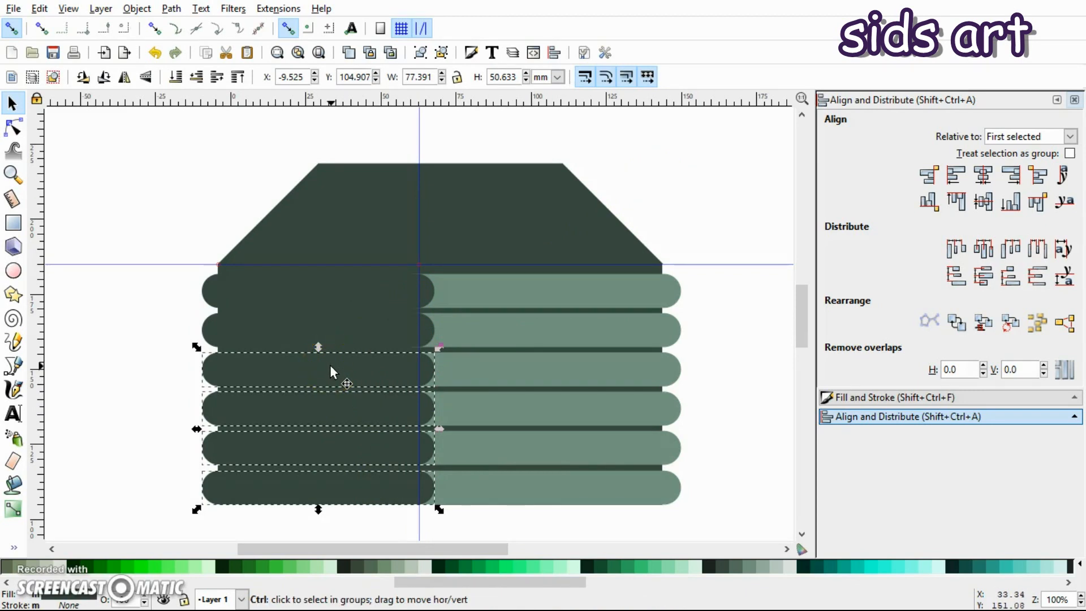
pyautogui.moveTo(297, 369); pyautogui.dragTo(541, 375)
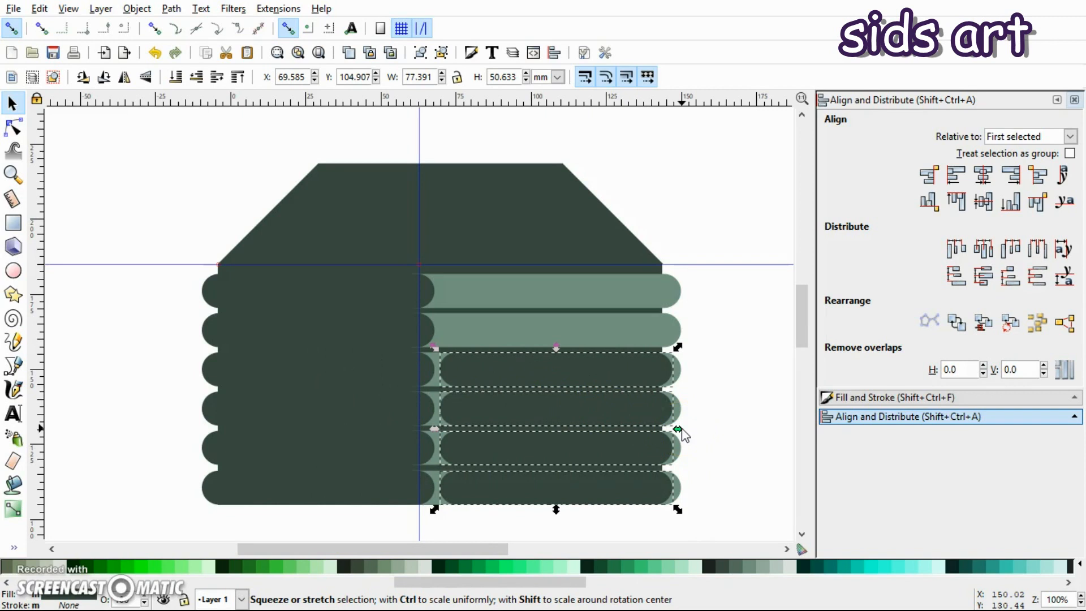
pyautogui.moveTo(676, 429); pyautogui.dragTo(584, 413)
pyautogui.click(717, 400)
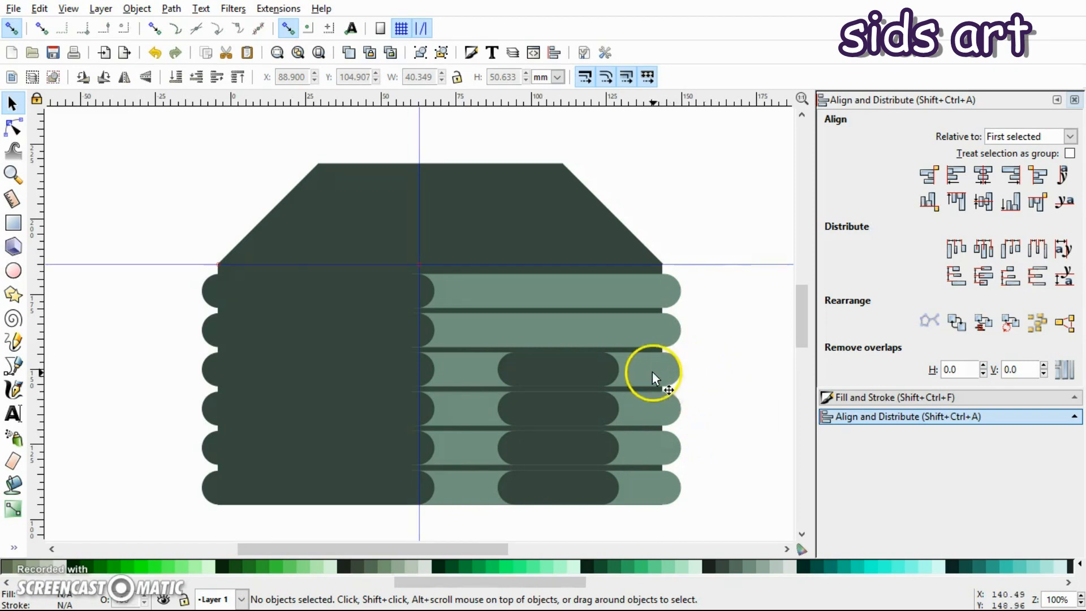
# Step: Place a light green #71937f duplicate of the four short dark bars over their left part, at X about 68.5 mm
pyautogui.click(584, 372)
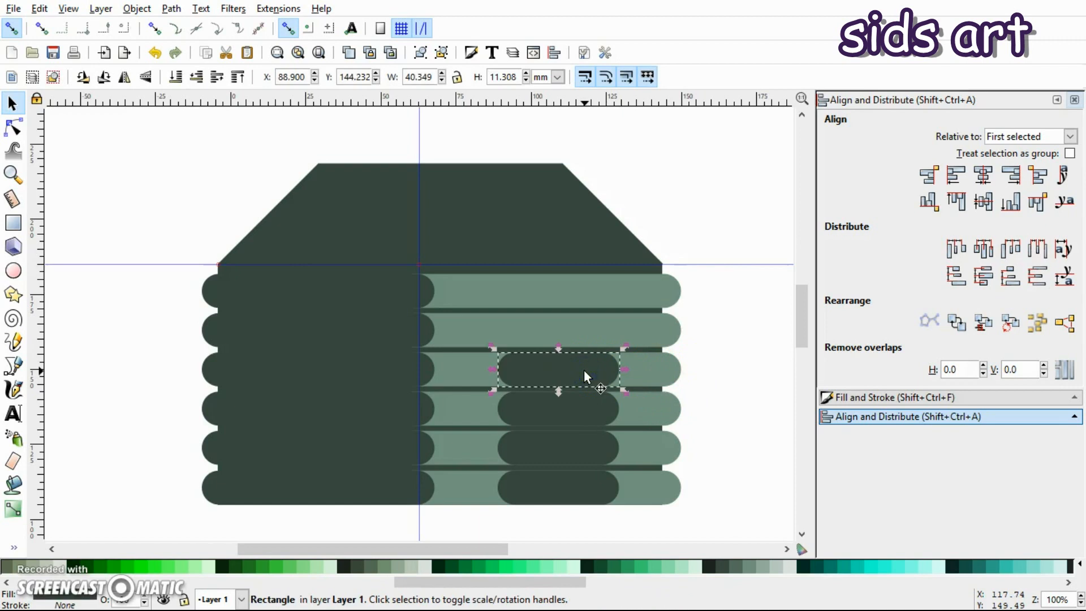
pyautogui.press('shift')
pyautogui.keyDown('shift'); pyautogui.click(580, 408); pyautogui.keyUp('shift')
pyautogui.keyDown('shift'); pyautogui.click(583, 444); pyautogui.keyUp('shift')
pyautogui.keyDown('shift'); pyautogui.click(584, 487); pyautogui.keyUp('shift')
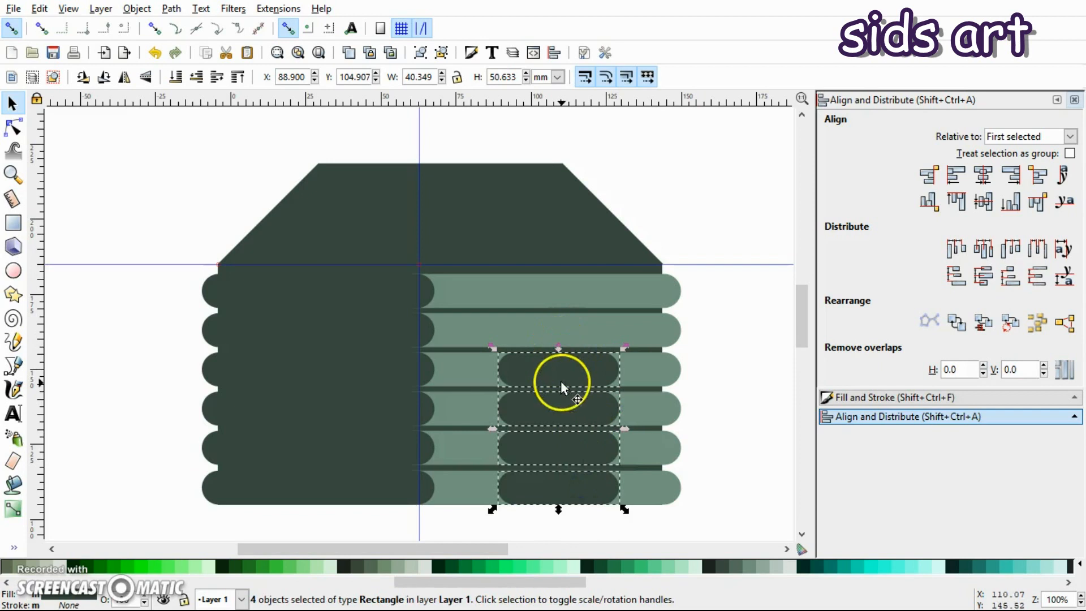
pyautogui.rightClick(562, 366)
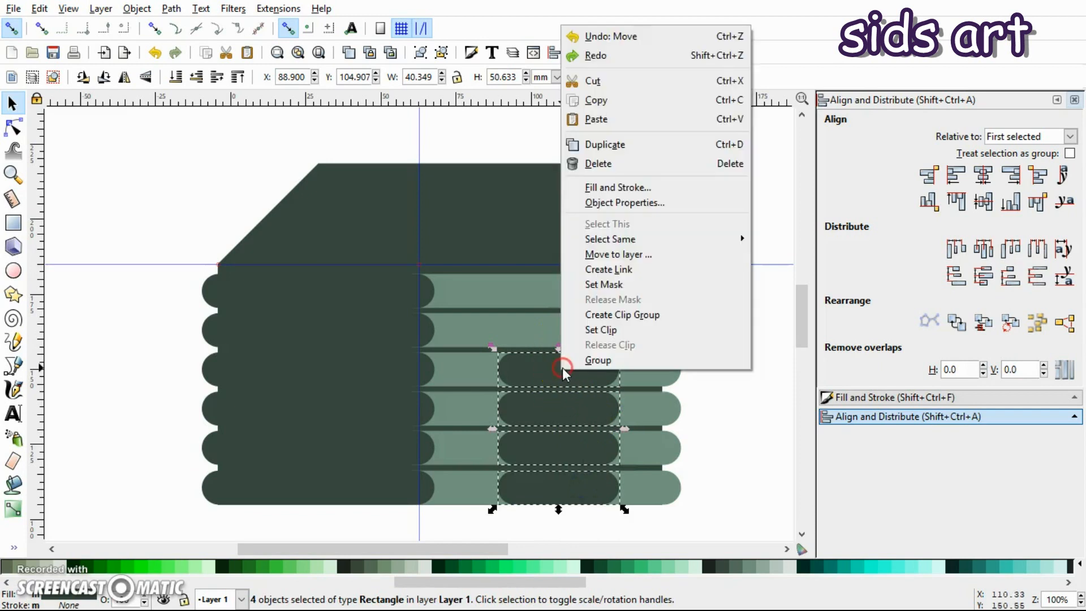
pyautogui.click(636, 145)
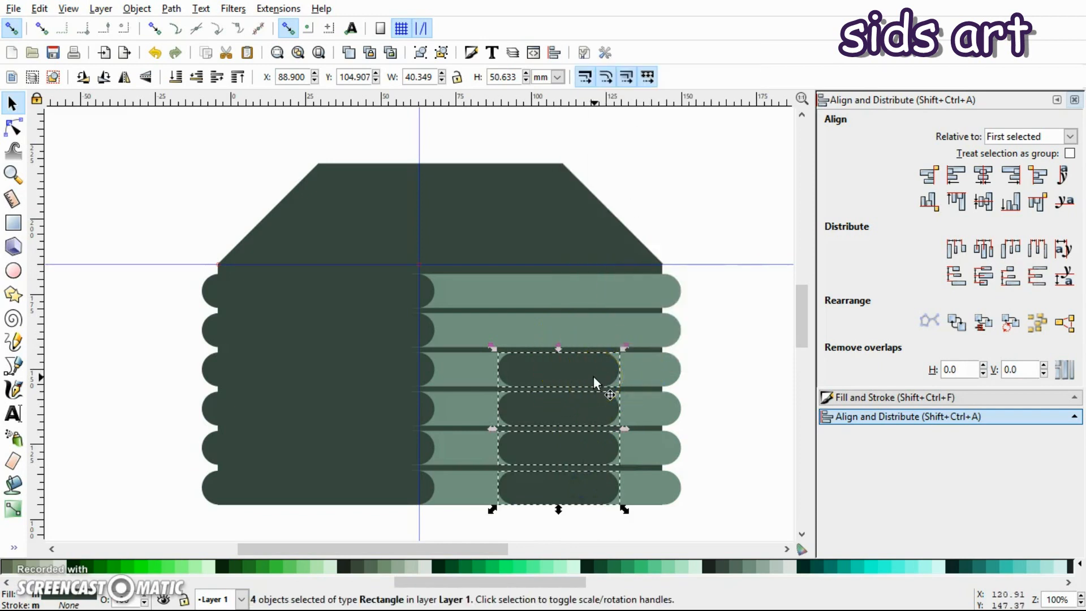
pyautogui.moveTo(593, 369); pyautogui.dragTo(529, 388)
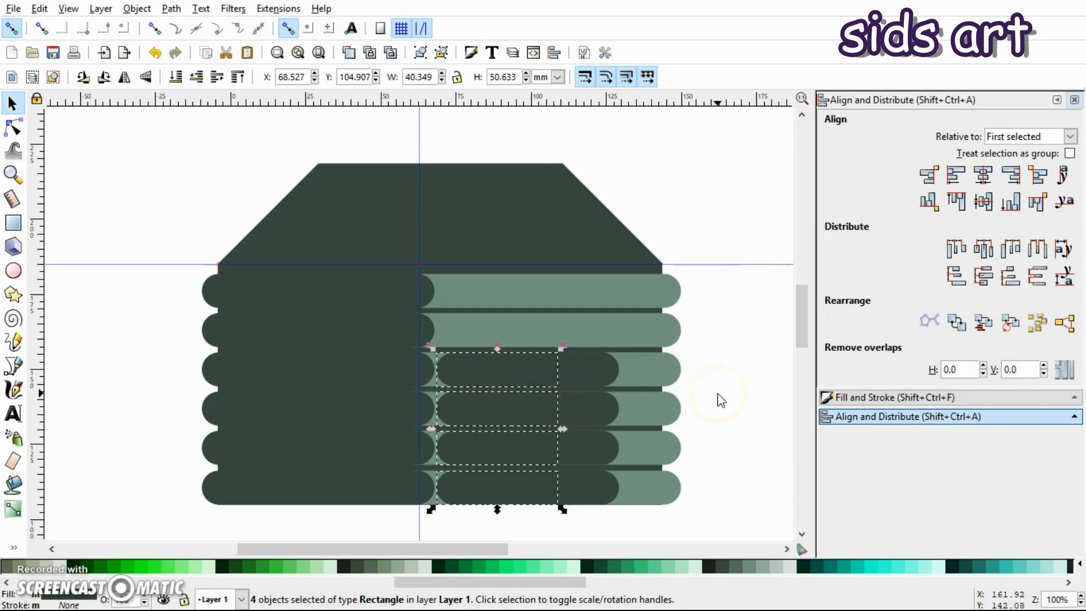
pyautogui.press('d')
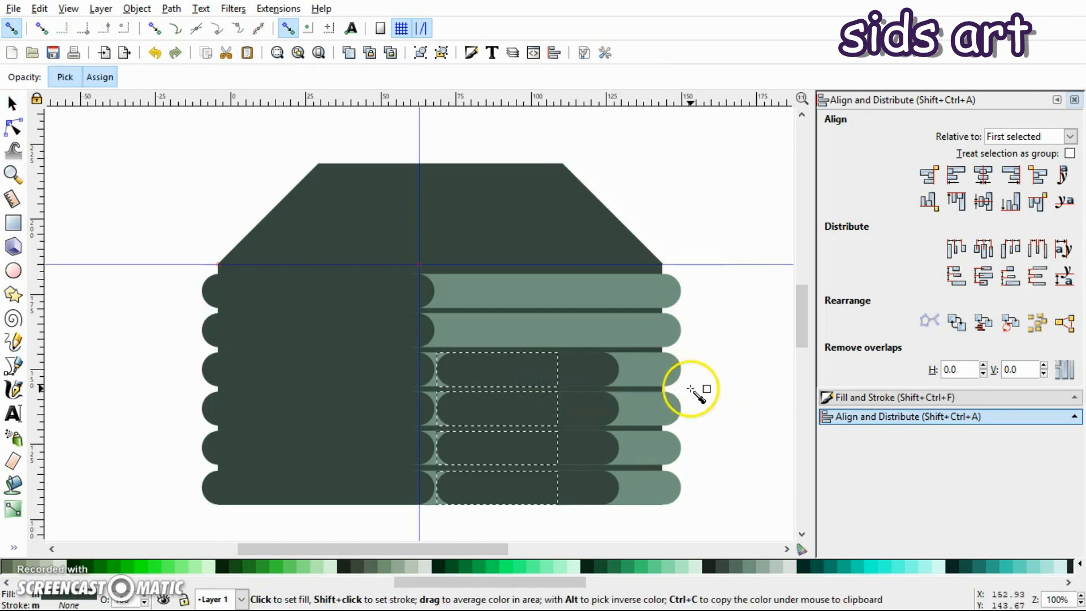
pyautogui.click(646, 368)
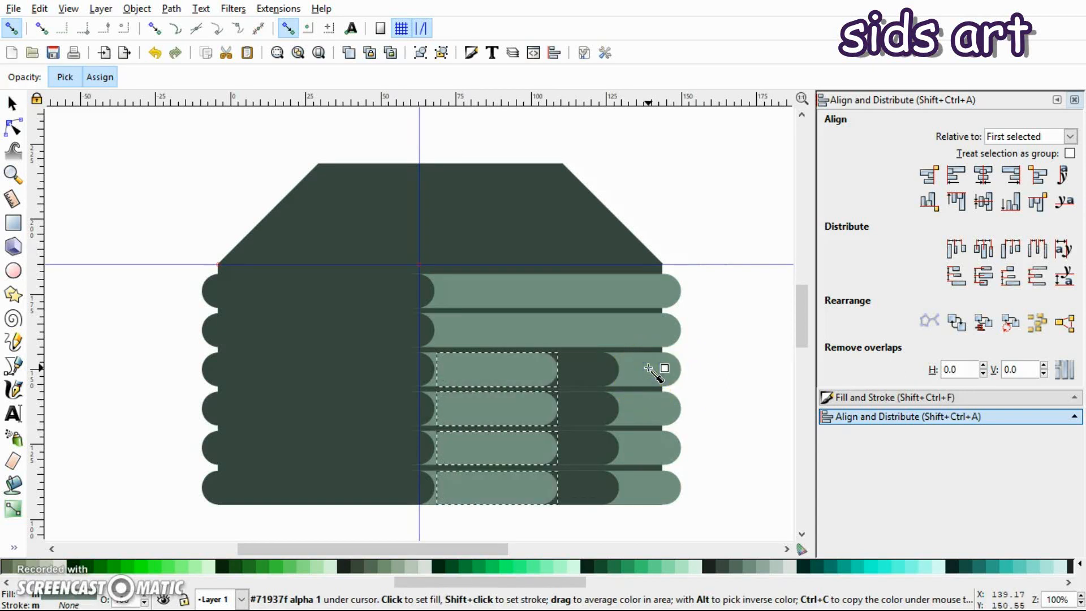
# Step: Shorten the four short light green bars from their right end to about 29.1 mm wide
pyautogui.press('s')
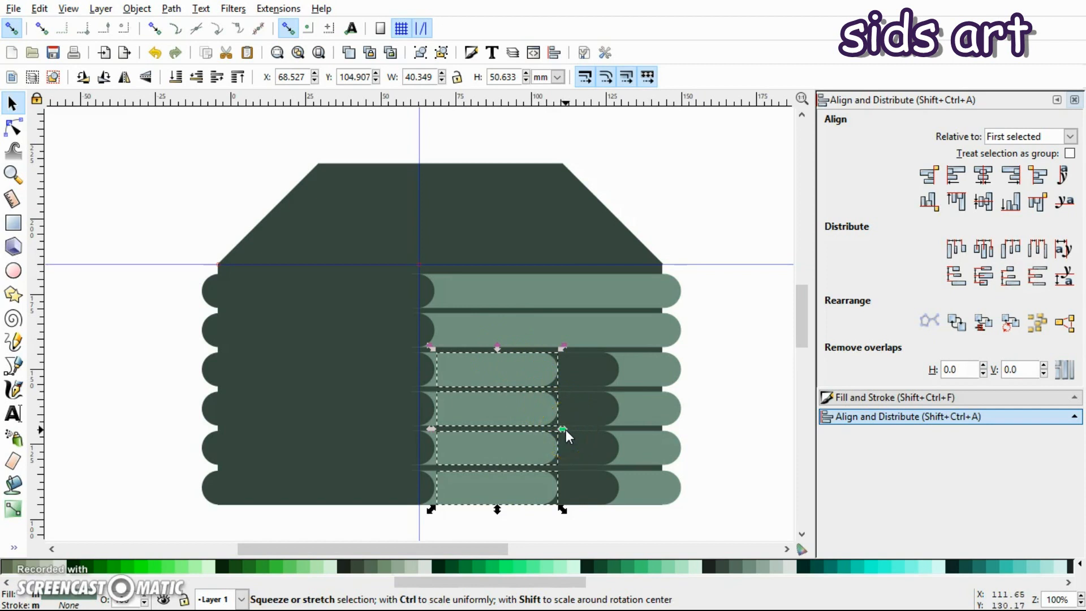
pyautogui.moveTo(564, 429); pyautogui.dragTo(527, 433)
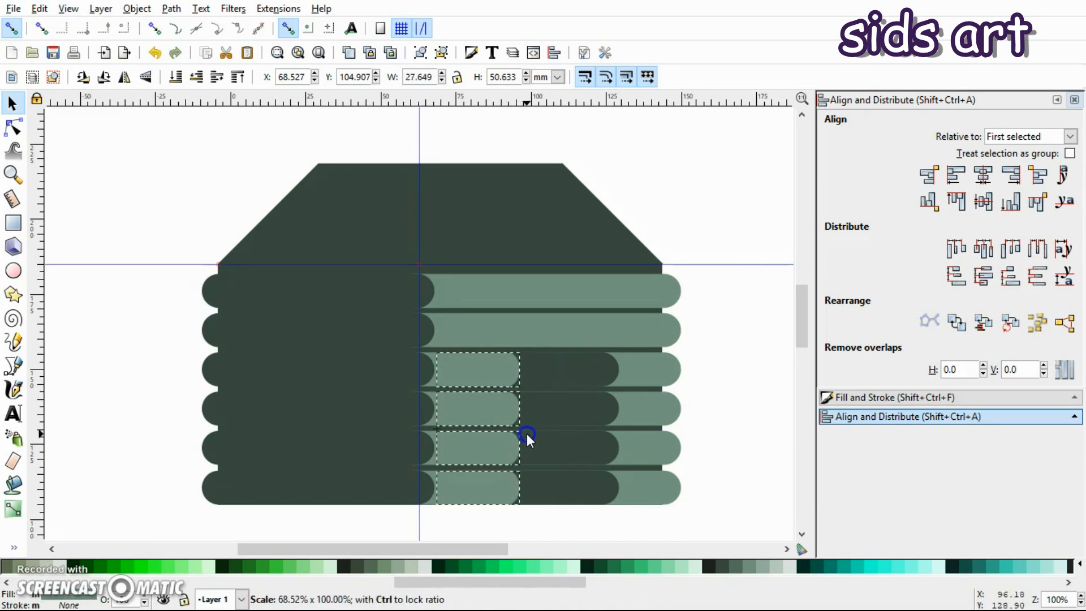
pyautogui.click(759, 403)
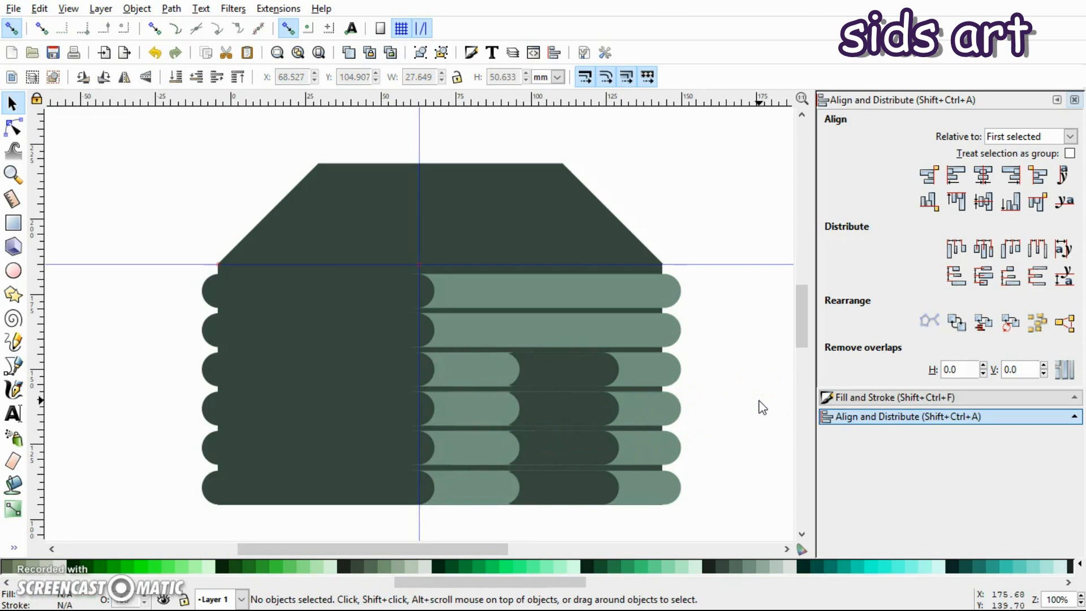
pyautogui.press('+')
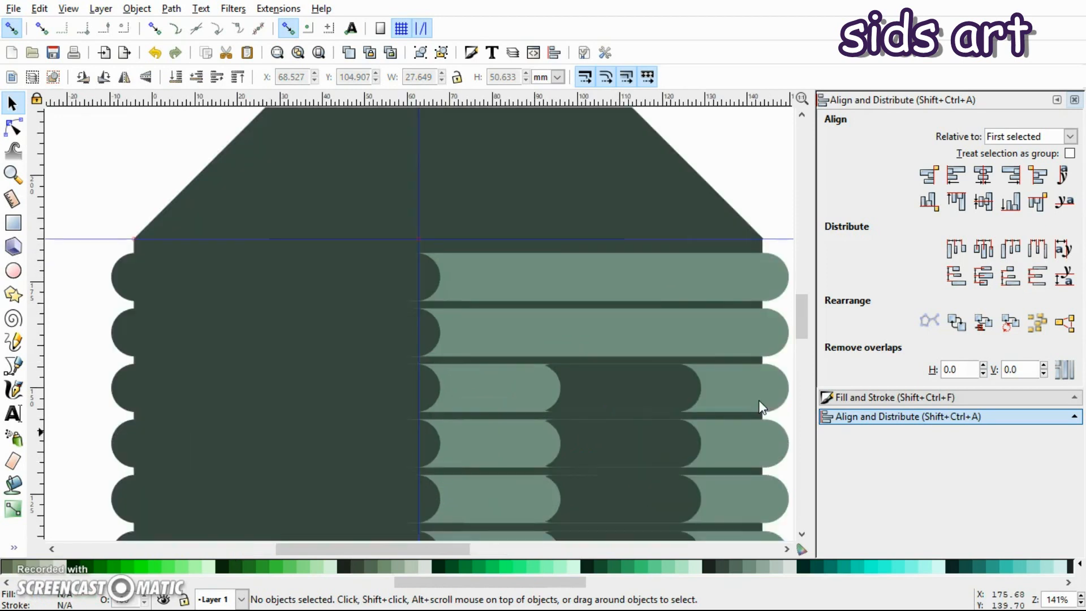
pyautogui.scroll(-2, 758, 400)
pyautogui.click(515, 331)
pyautogui.keyDown('shift'); pyautogui.click(533, 382); pyautogui.keyUp('shift')
pyautogui.keyDown('shift'); pyautogui.click(539, 441); pyautogui.keyUp('shift')
pyautogui.keyDown('shift'); pyautogui.click(541, 493); pyautogui.keyUp('shift')
pyautogui.moveTo(567, 414); pyautogui.dragTo(573, 417)
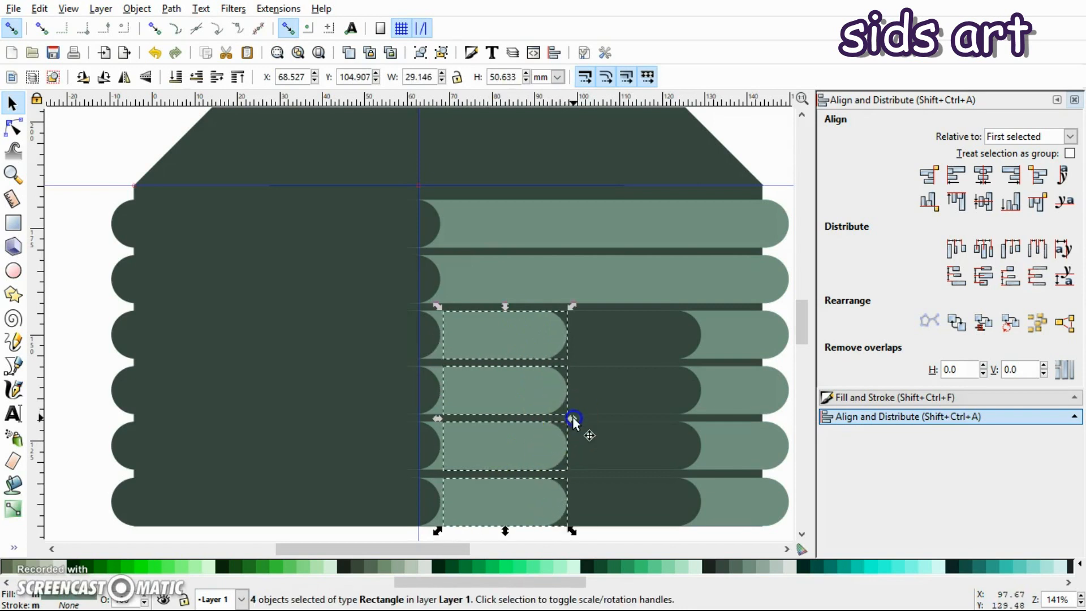
pyautogui.click(98, 324)
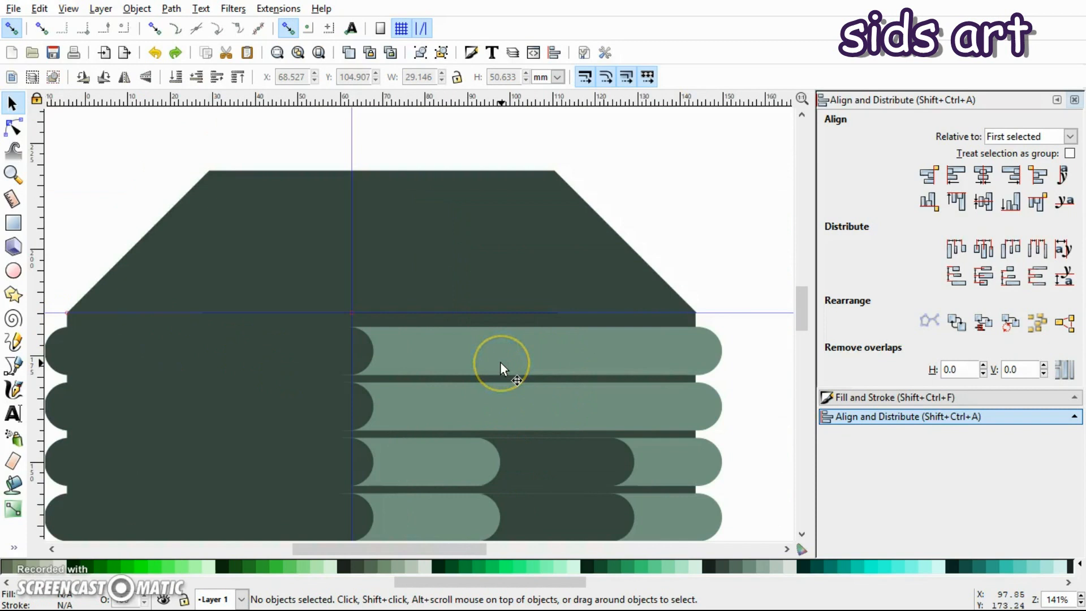
# Step: Enable snapping to cusp nodes and place a diagonal guide through the roof's upper-left corner
pyautogui.click(482, 345)
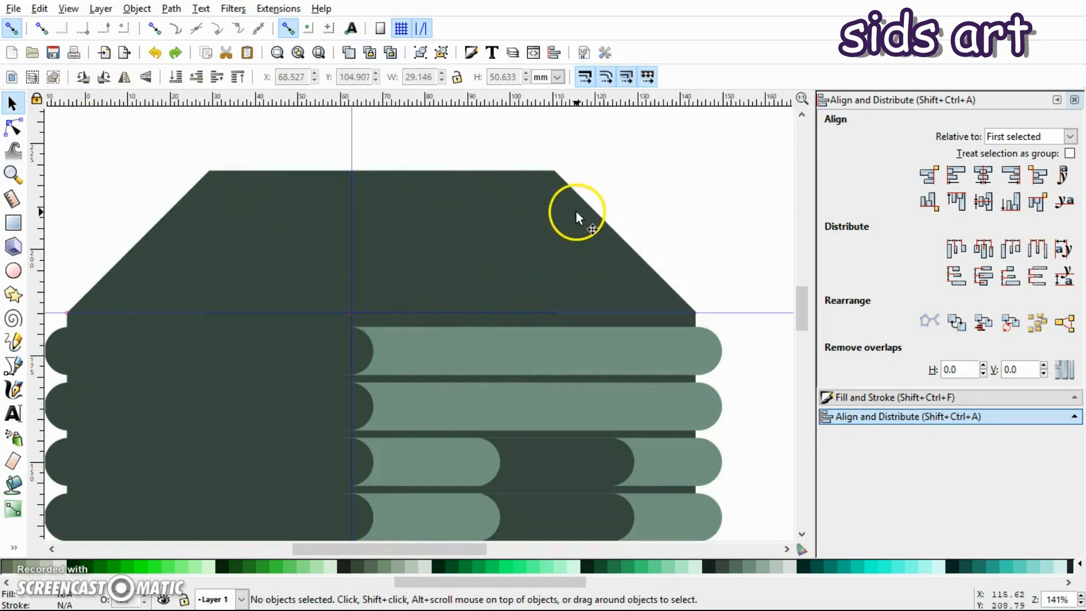
pyautogui.scroll(3, 576, 211)
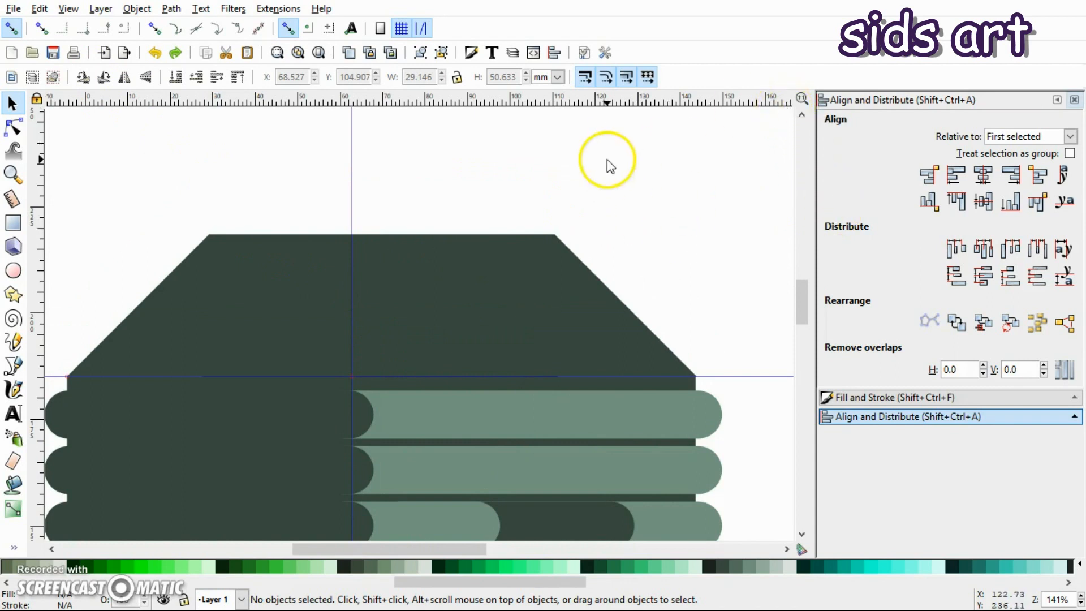
pyautogui.click(154, 30)
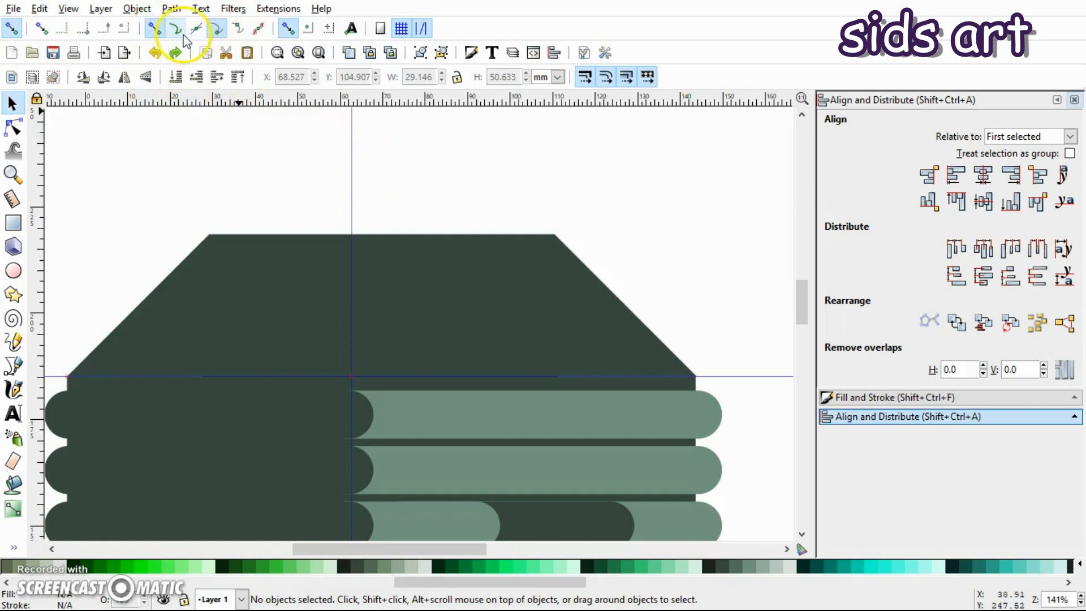
pyautogui.click(176, 29)
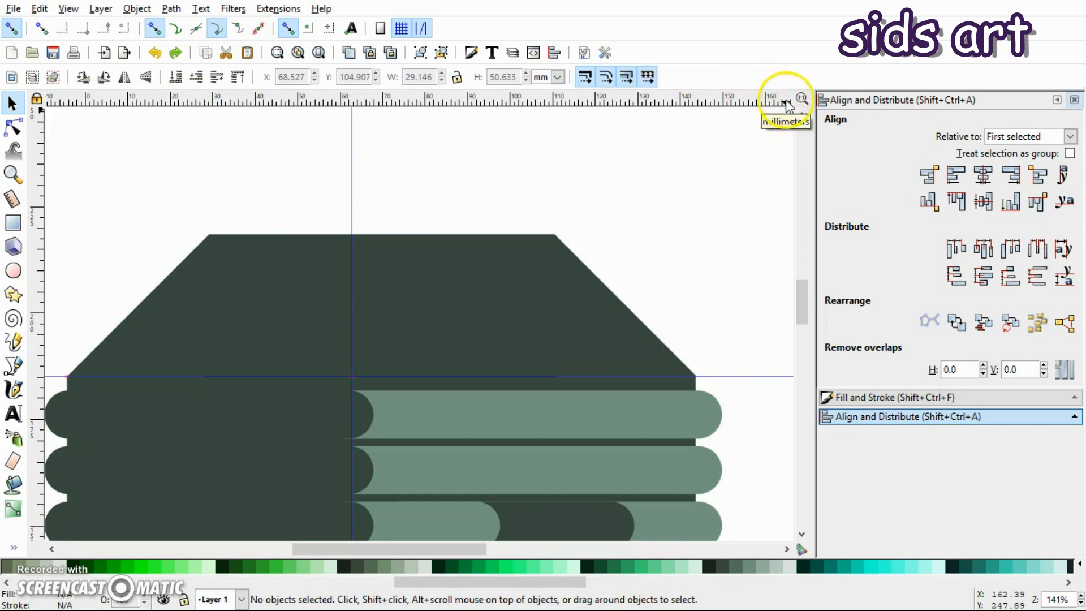
pyautogui.moveTo(786, 103); pyautogui.dragTo(209, 235)
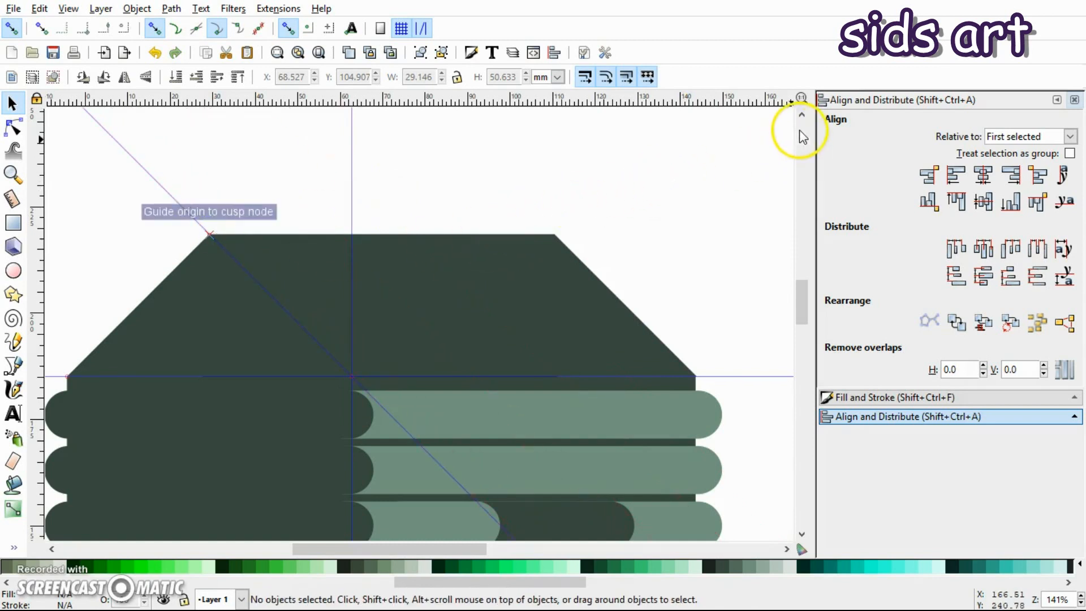
# Step: Place a second diagonal guide parallel to the roof's right slope, slightly inside its edge
pyautogui.press('+')
pyautogui.moveTo(358, 545); pyautogui.dragTo(387, 549)
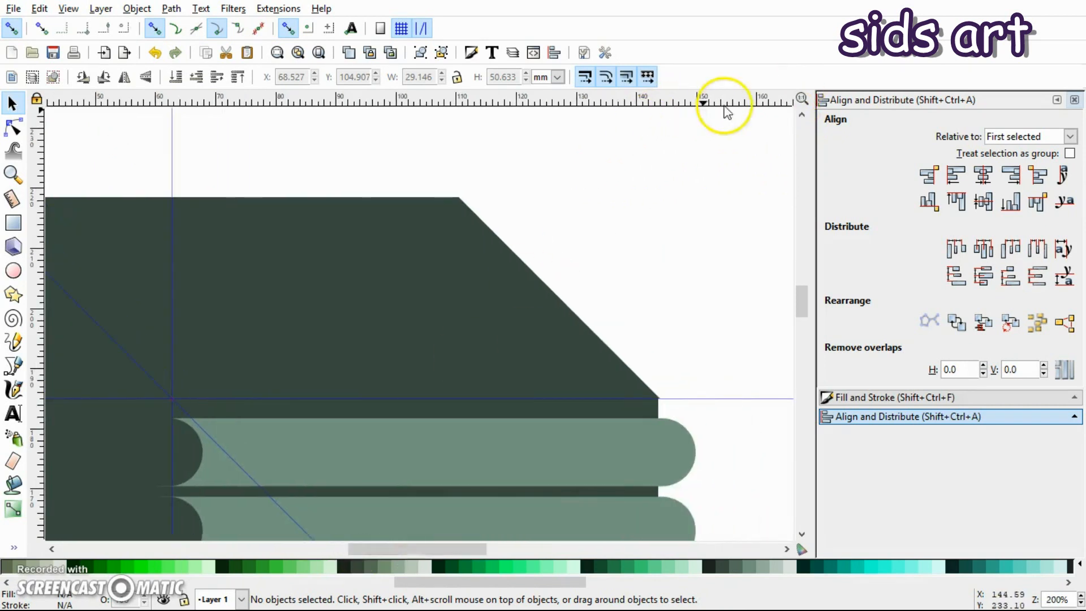
pyautogui.moveTo(780, 100); pyautogui.dragTo(436, 191)
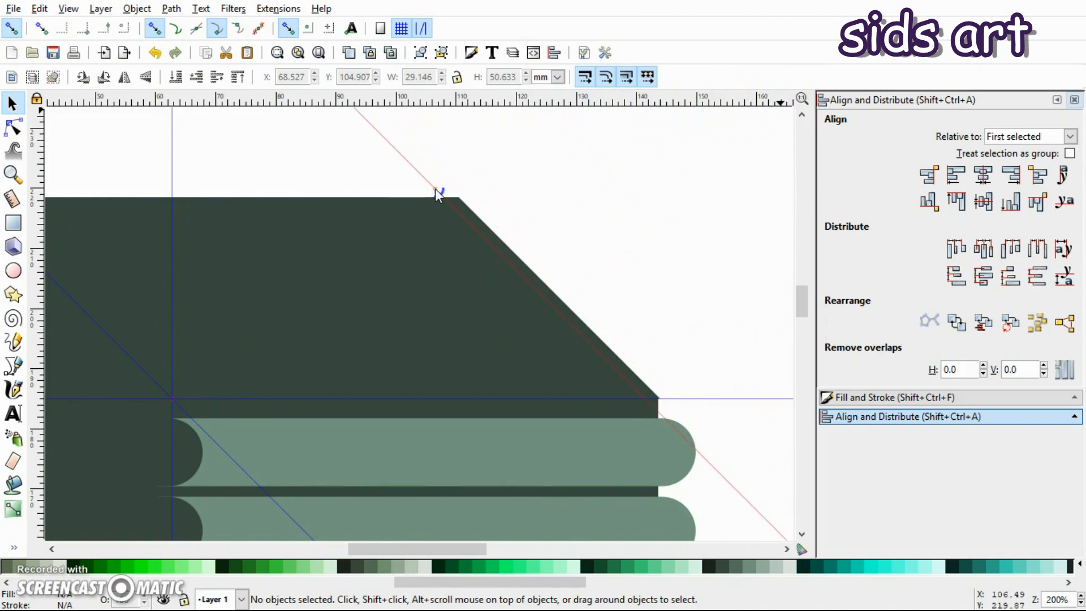
pyautogui.moveTo(435, 189); pyautogui.dragTo(436, 190)
pyautogui.press('+')
pyautogui.press('+')
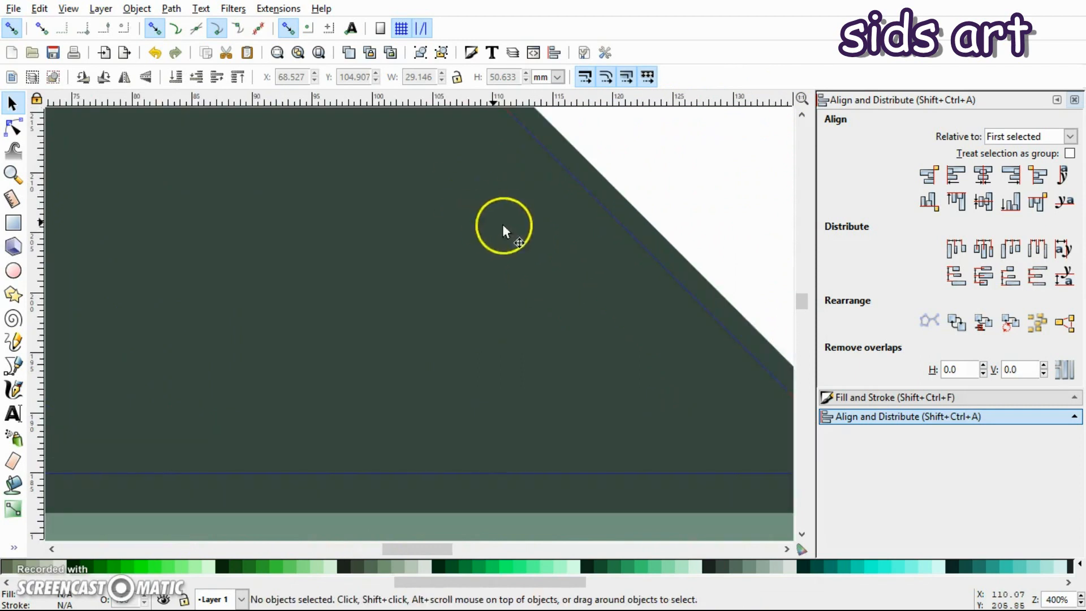
pyautogui.scroll(6, 502, 224)
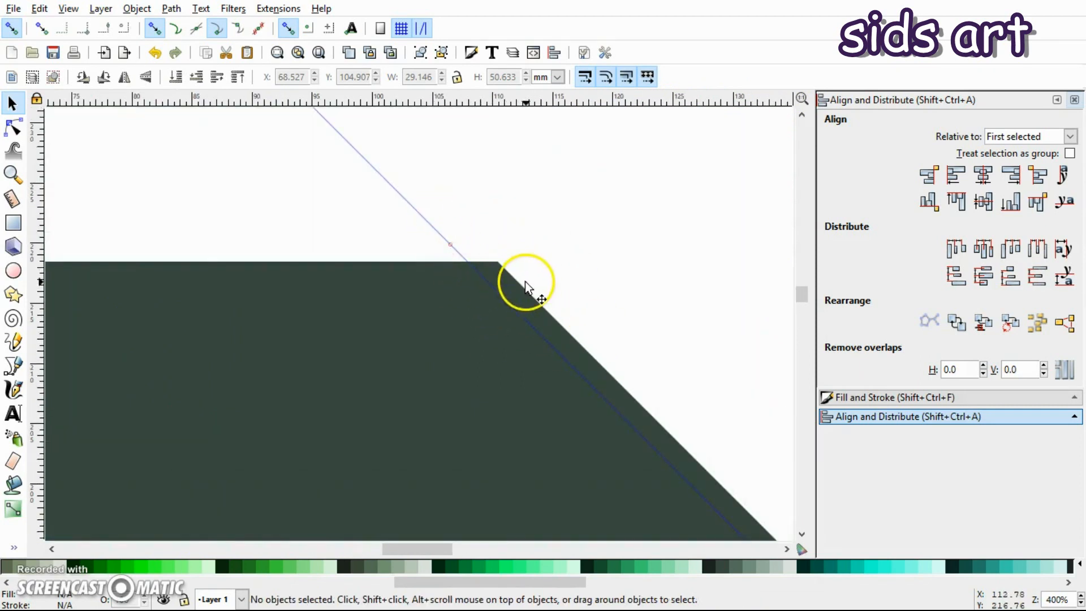
# Step: Place a horizontal guide just below the roof's top edge, at about 216.3 mm
pyautogui.press('-')
pyautogui.press('-')
pyautogui.press('-')
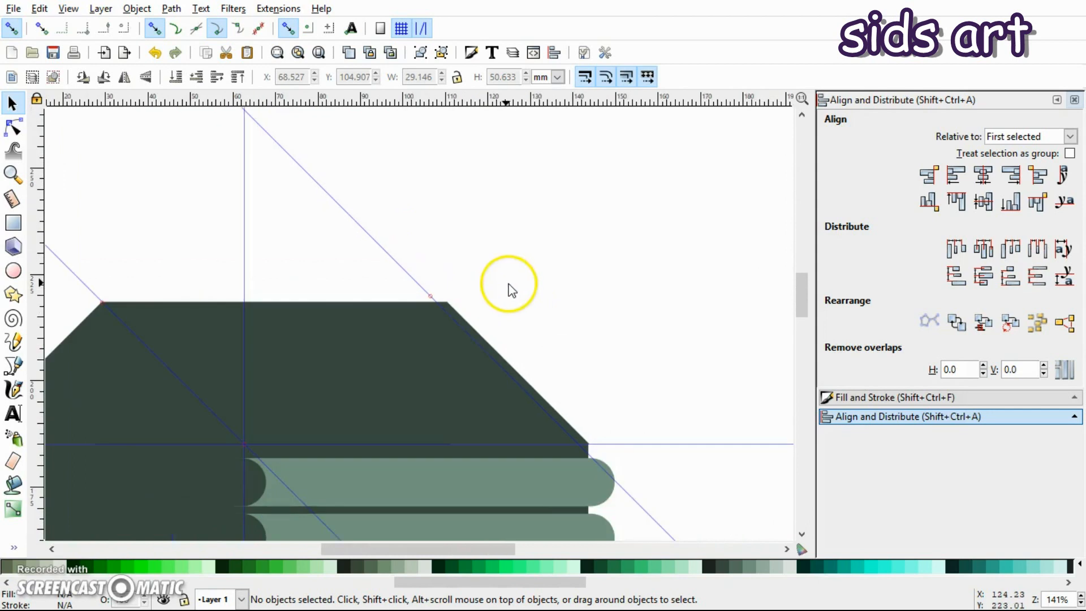
pyautogui.moveTo(437, 548); pyautogui.dragTo(392, 548)
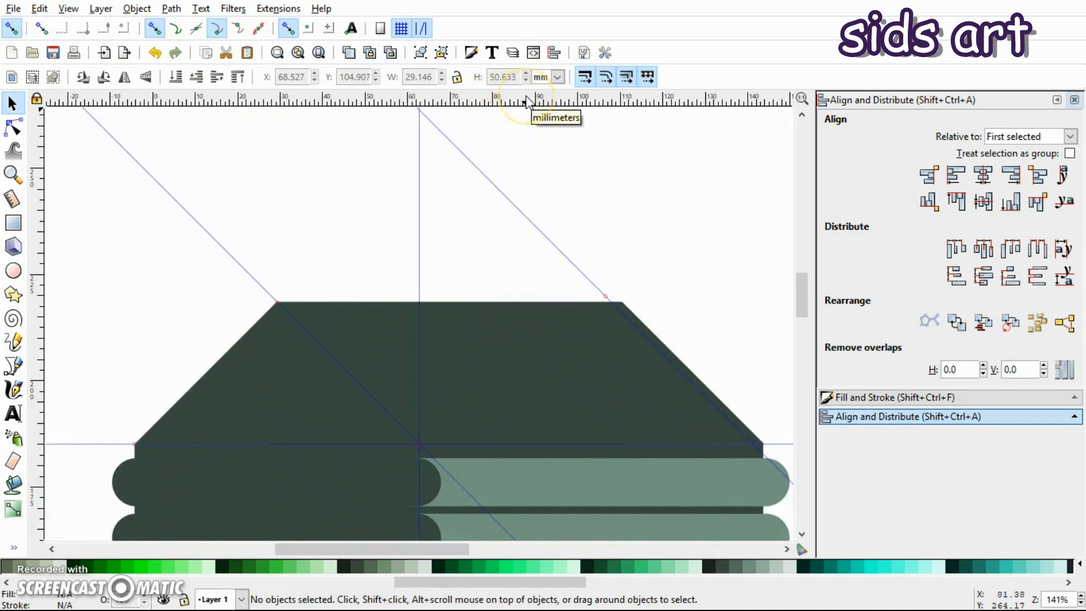
pyautogui.moveTo(526, 102); pyautogui.dragTo(532, 311)
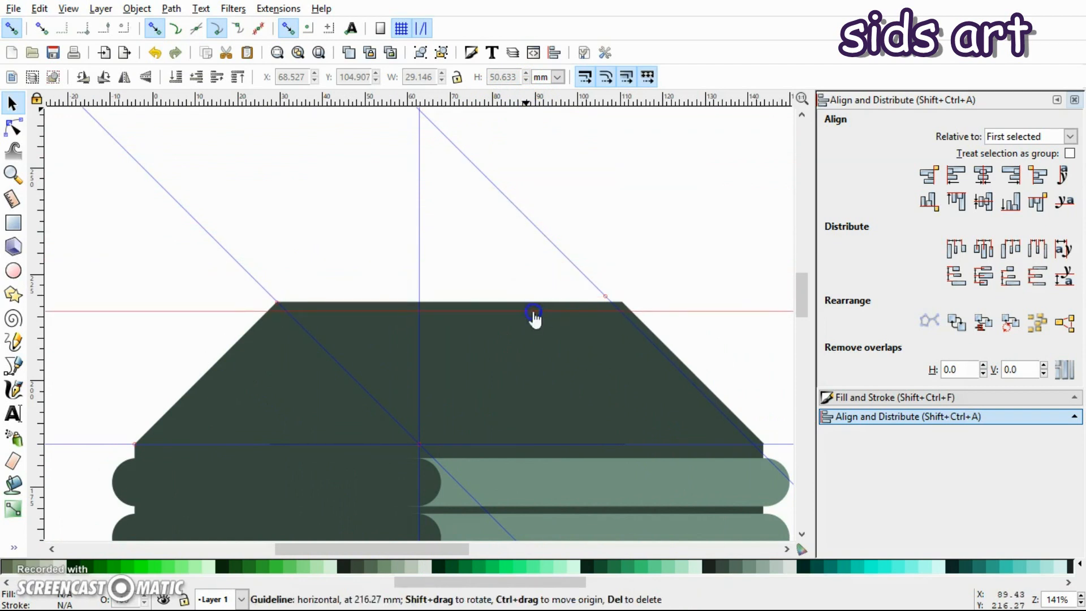
# Step: Add a horizontal guide near the roof's base and adjust it to about 186.5 mm, just above the existing horizontal guide
pyautogui.press('+')
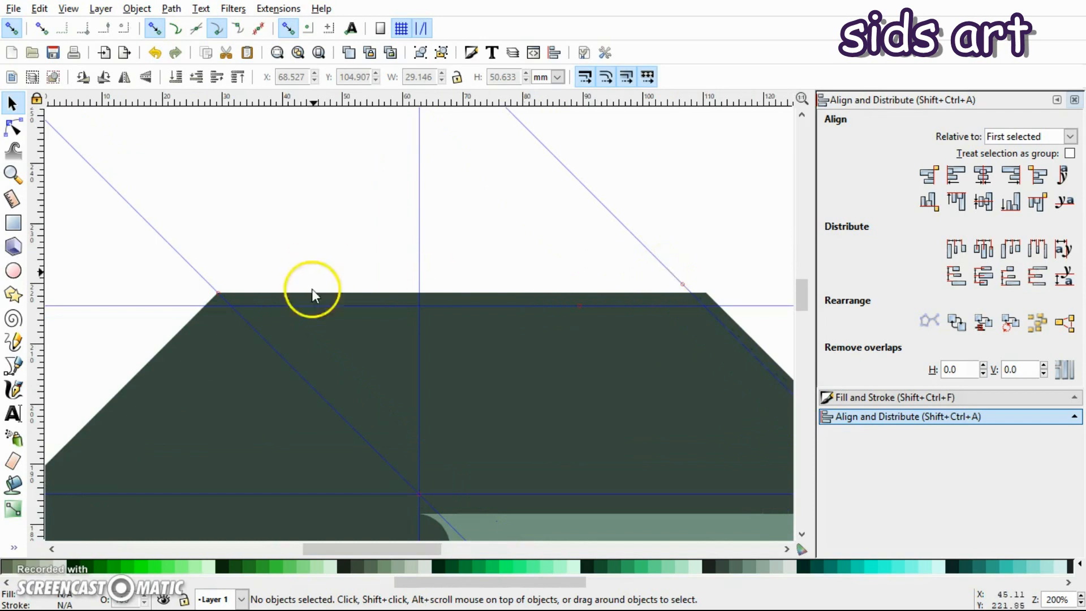
pyautogui.moveTo(537, 107); pyautogui.dragTo(511, 475)
pyautogui.click(456, 556)
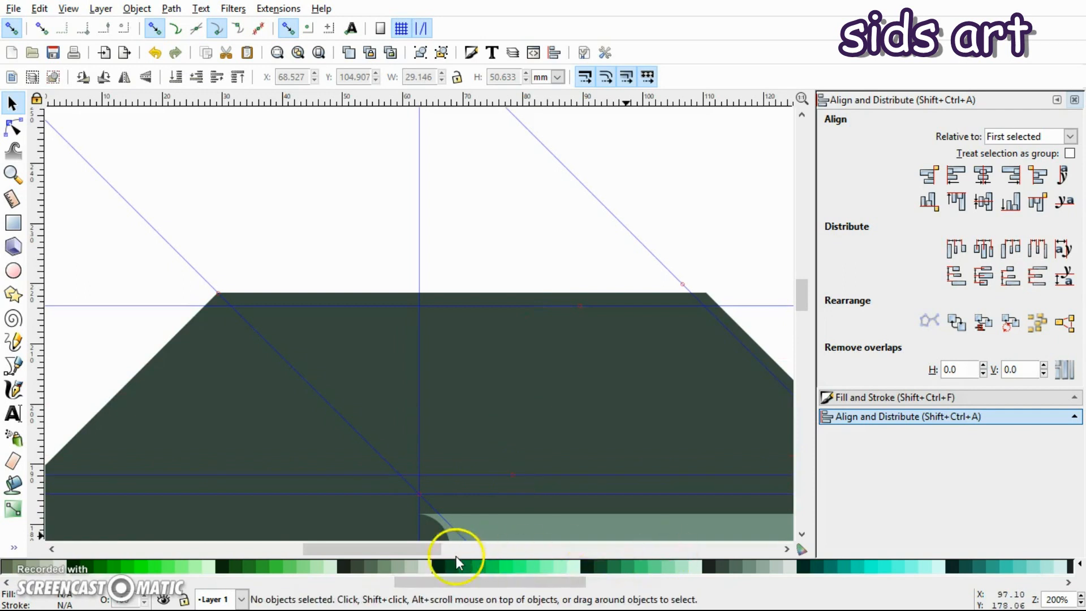
pyautogui.moveTo(398, 548); pyautogui.dragTo(428, 546)
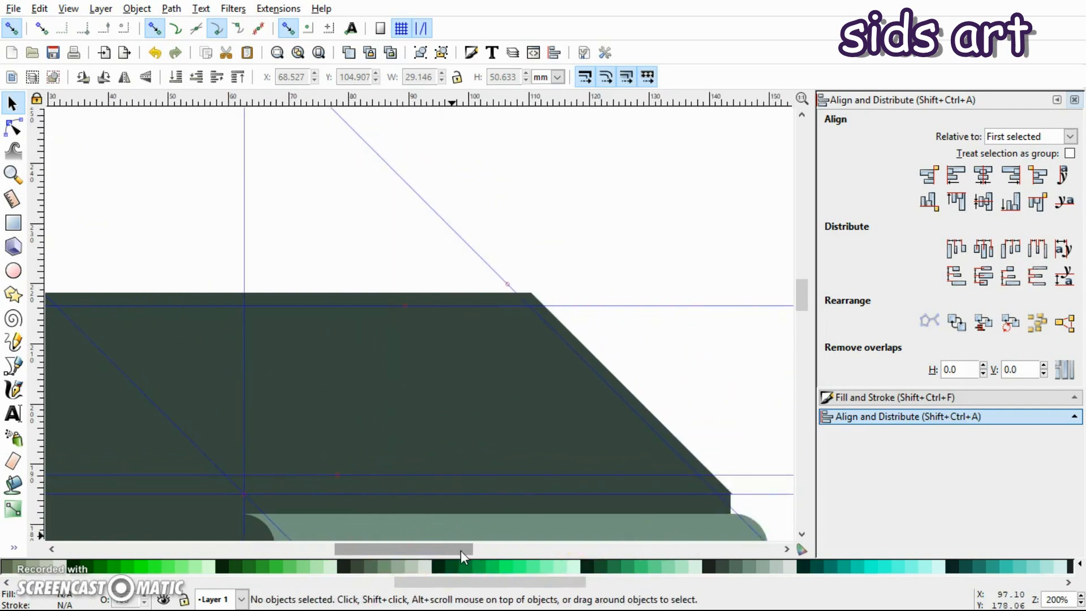
pyautogui.press('+')
pyautogui.press('+')
pyautogui.hscroll(2, 460, 549)
pyautogui.scroll(-8, 420, 399)
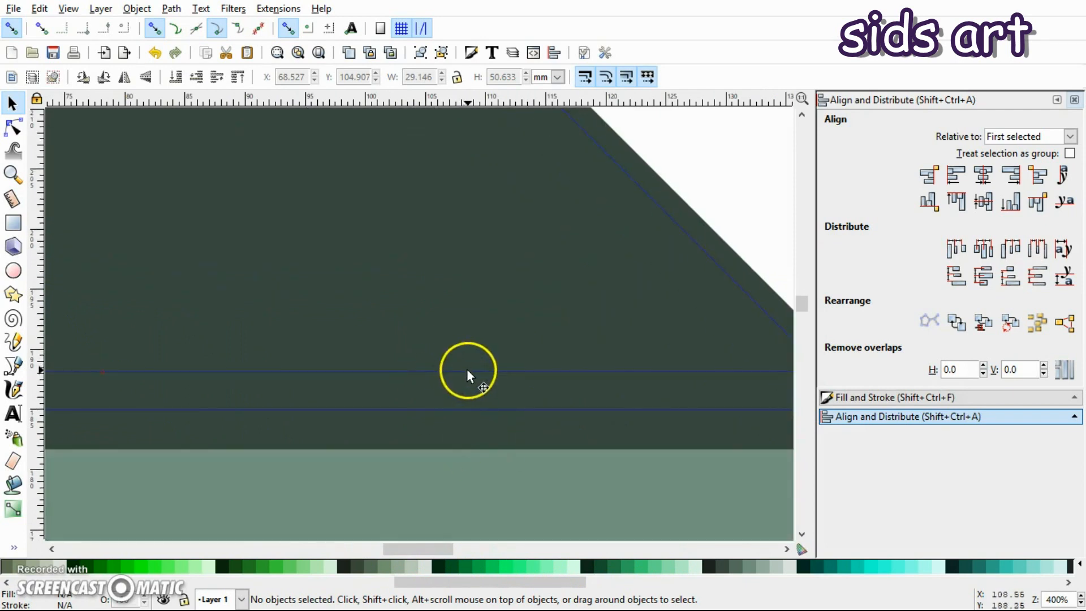
pyautogui.moveTo(468, 373); pyautogui.dragTo(473, 383)
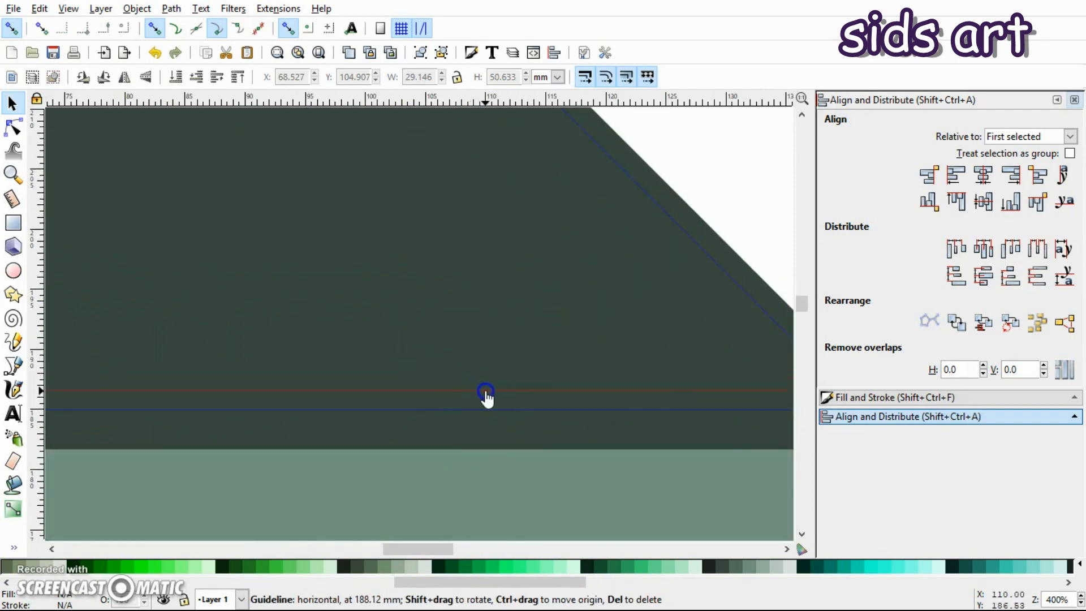
# Step: Place another diagonal guide parallel to the right slope, starting on the upper horizontal guide at X about 102 mm
pyautogui.press('-')
pyautogui.press('-')
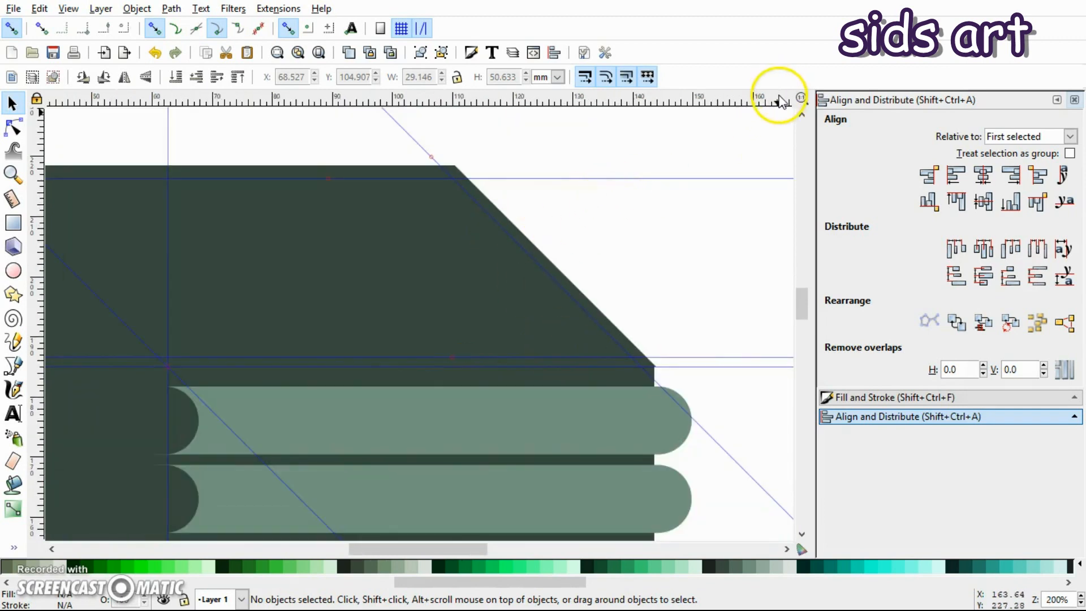
pyautogui.moveTo(765, 104); pyautogui.dragTo(406, 175)
pyautogui.click(541, 244)
pyautogui.click(604, 242)
pyautogui.moveTo(436, 544); pyautogui.dragTo(460, 548)
pyautogui.click(435, 549)
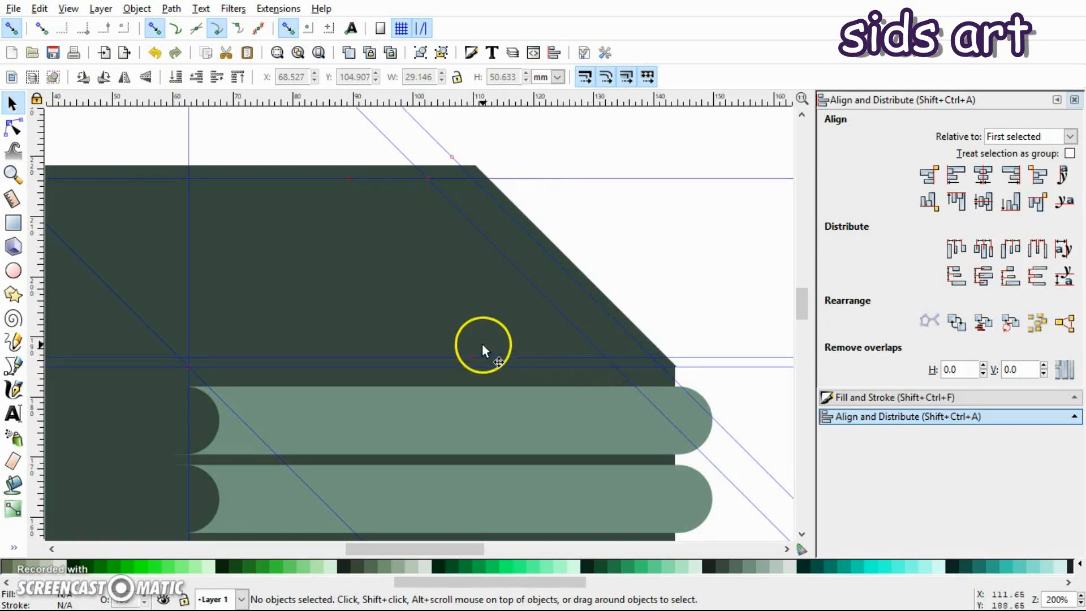
# Step: Draw a closed slanted parallelogram about 38.1 × 30 mm on the guide intersections along the roof's right slope
pyautogui.click(13, 366)
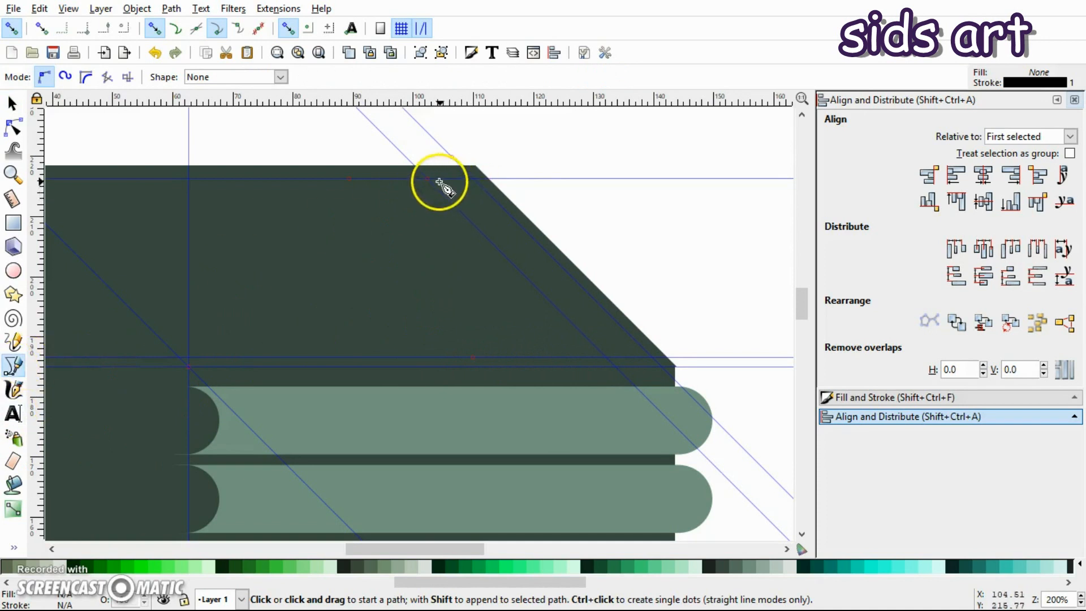
pyautogui.click(428, 179)
pyautogui.click(476, 180)
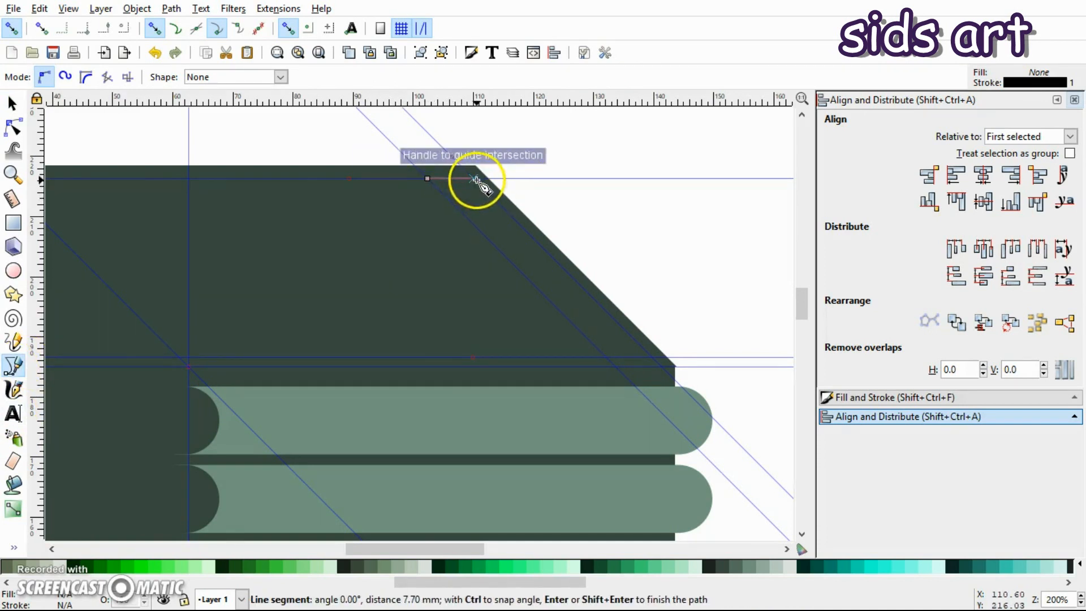
pyautogui.click(476, 180)
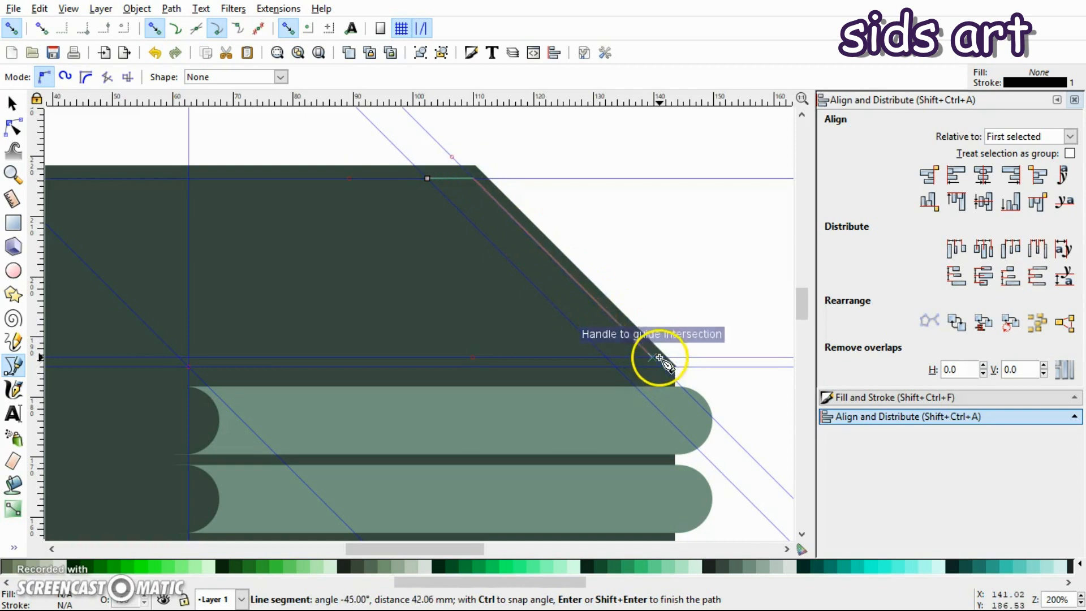
pyautogui.click(658, 357)
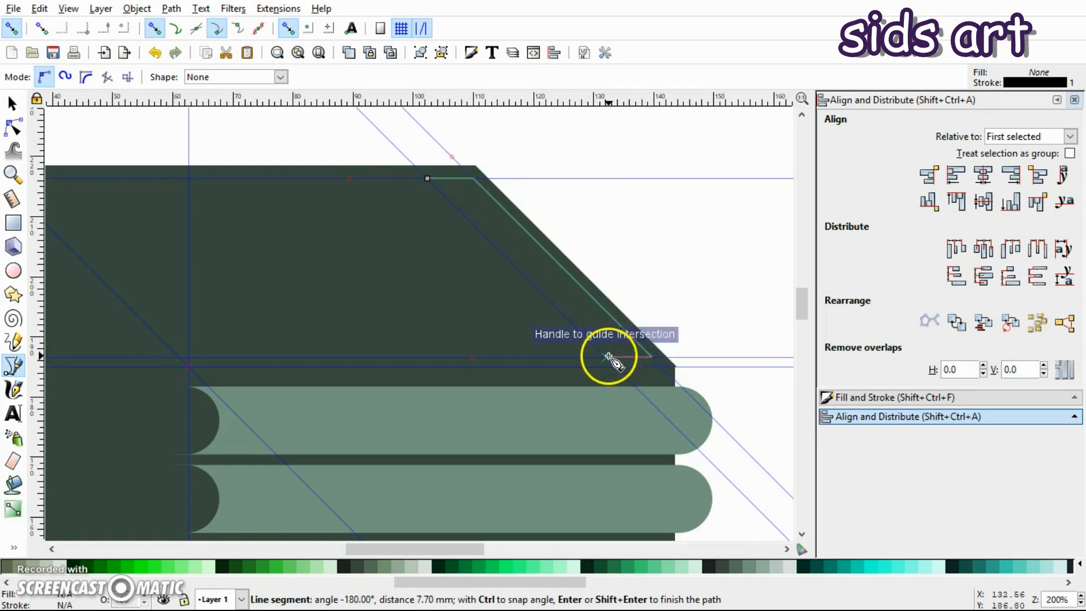
pyautogui.click(608, 357)
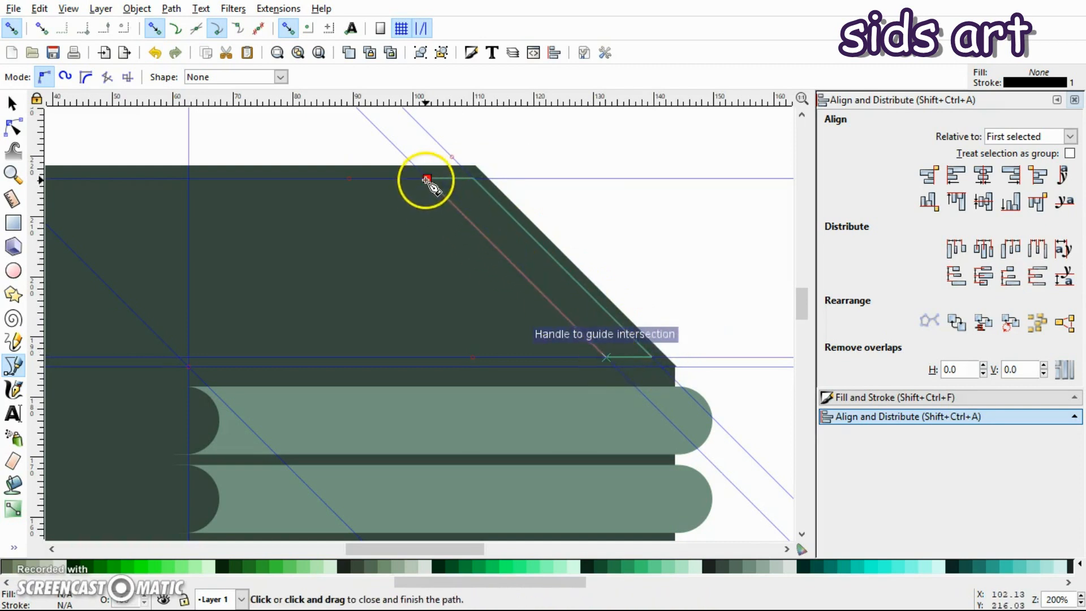
pyautogui.click(425, 180)
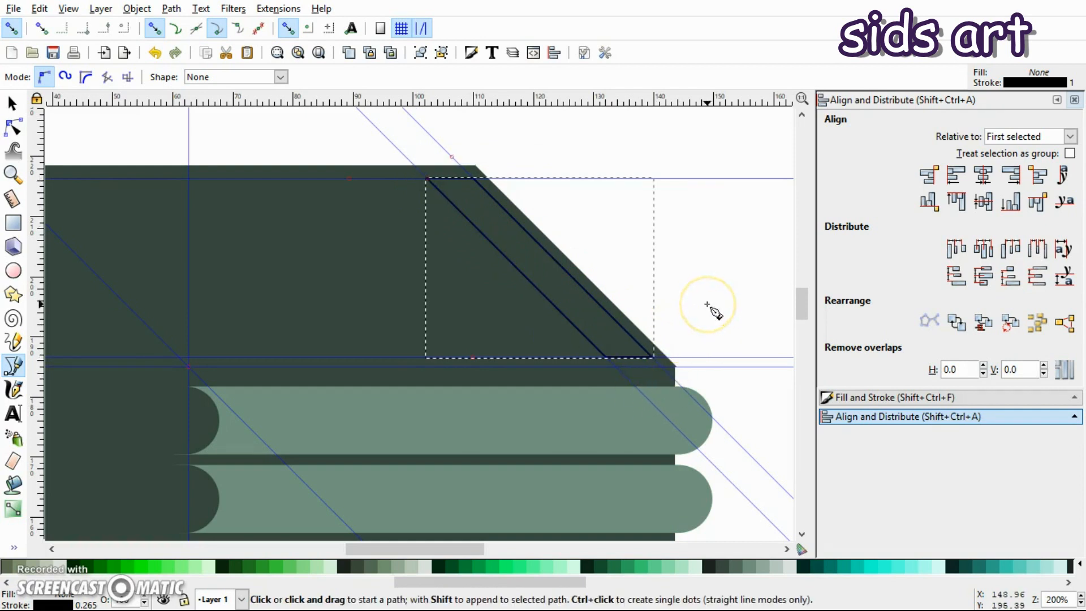
# Step: Fill the slanted parallelogram with the log bars' light green (71937f) and remove its stroke
pyautogui.press('d')
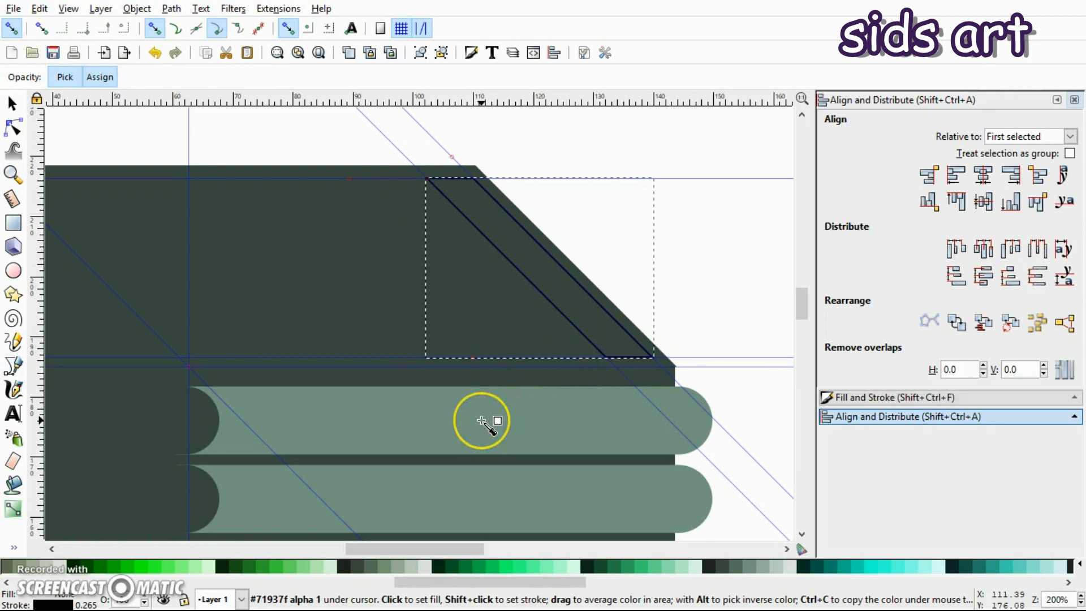
pyautogui.click(481, 421)
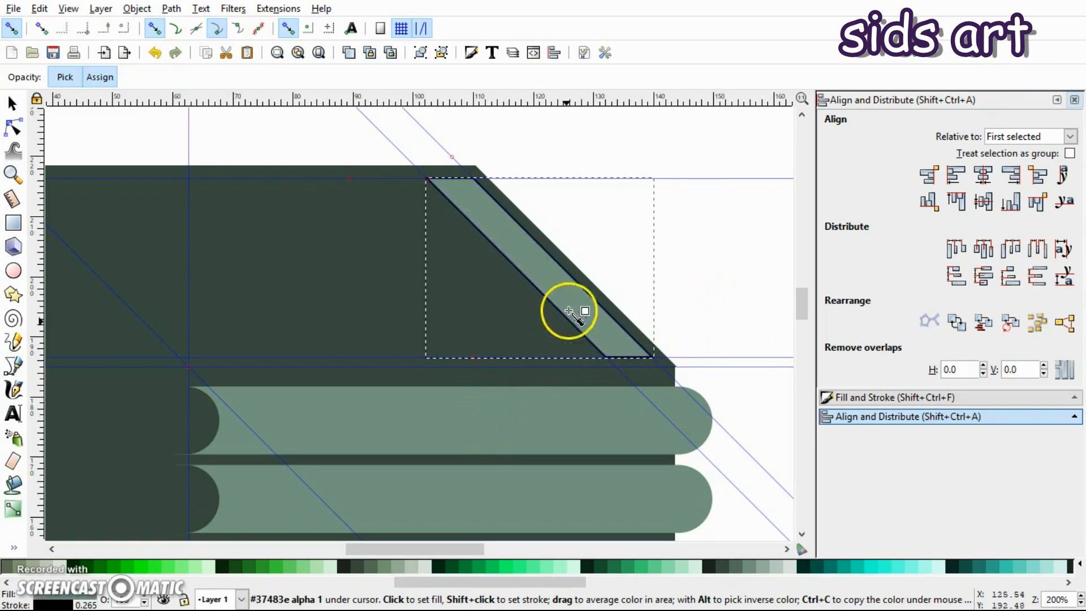
pyautogui.press('s')
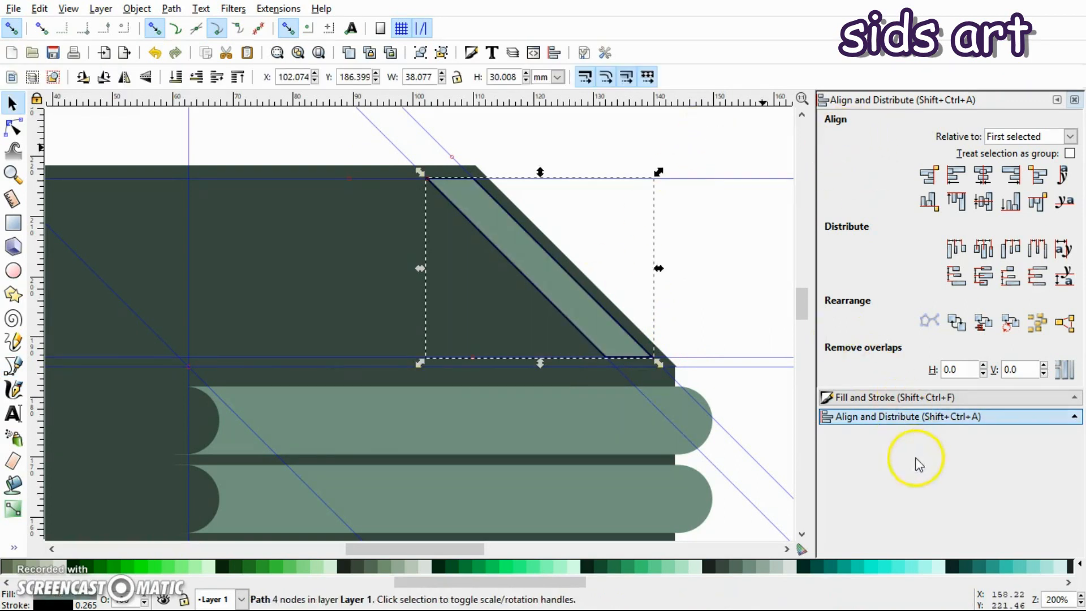
pyautogui.click(886, 400)
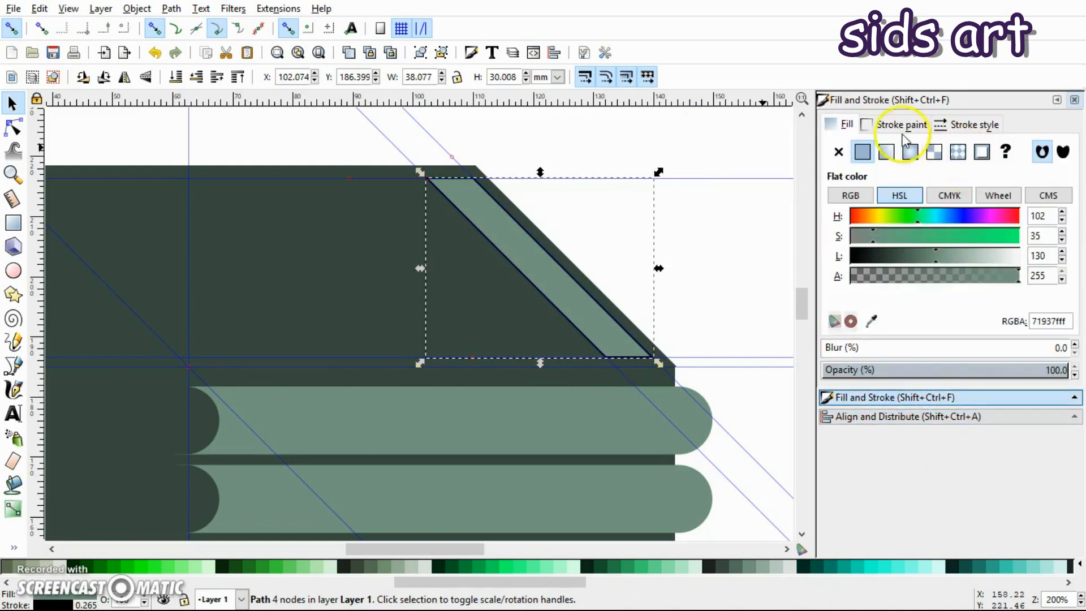
pyautogui.click(839, 153)
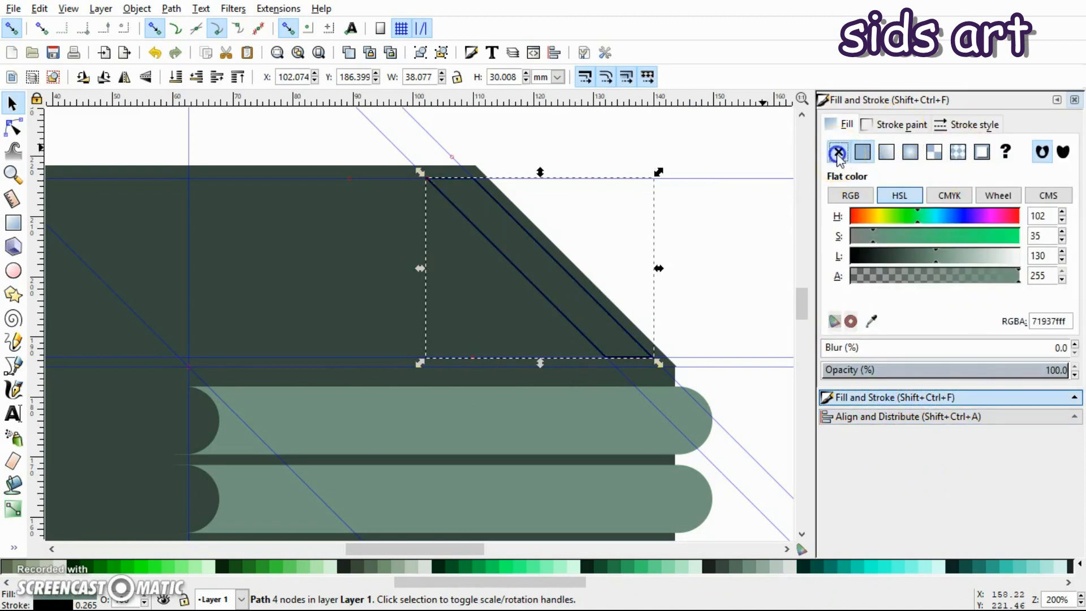
pyautogui.click(863, 152)
pyautogui.click(901, 123)
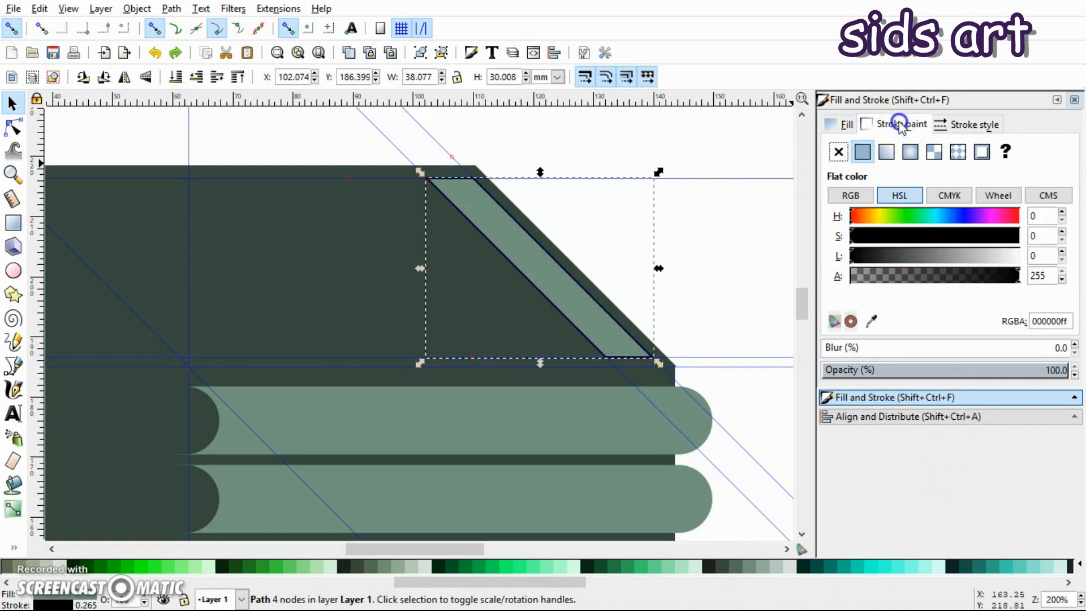
pyautogui.click(838, 151)
pyautogui.click(679, 148)
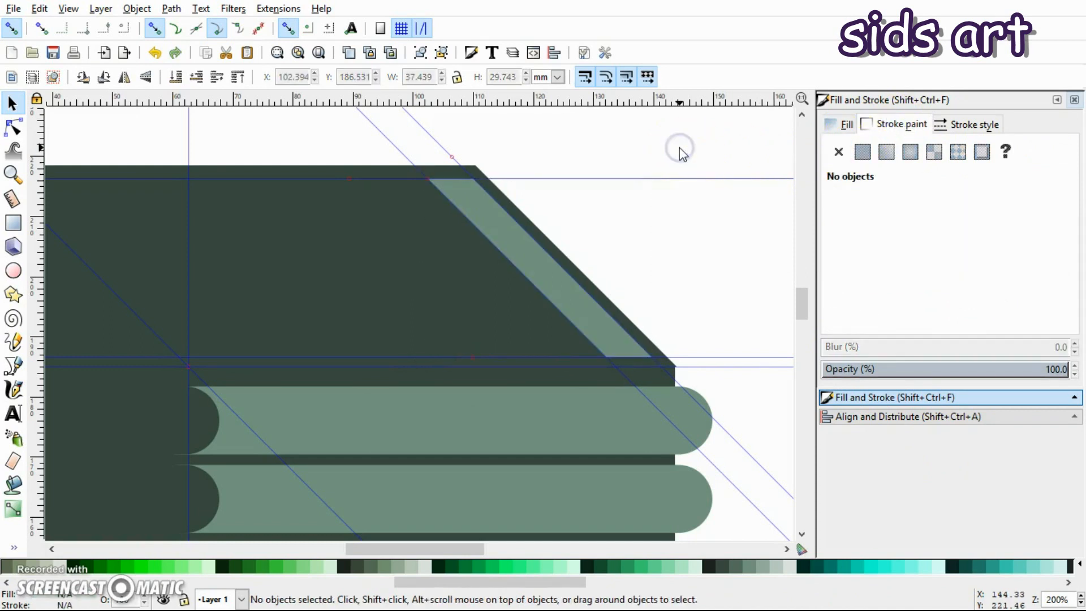
# Step: Duplicate the light slanted strip and place the copies side by side along the roof, the farthest at X about 77 mm
pyautogui.press('-')
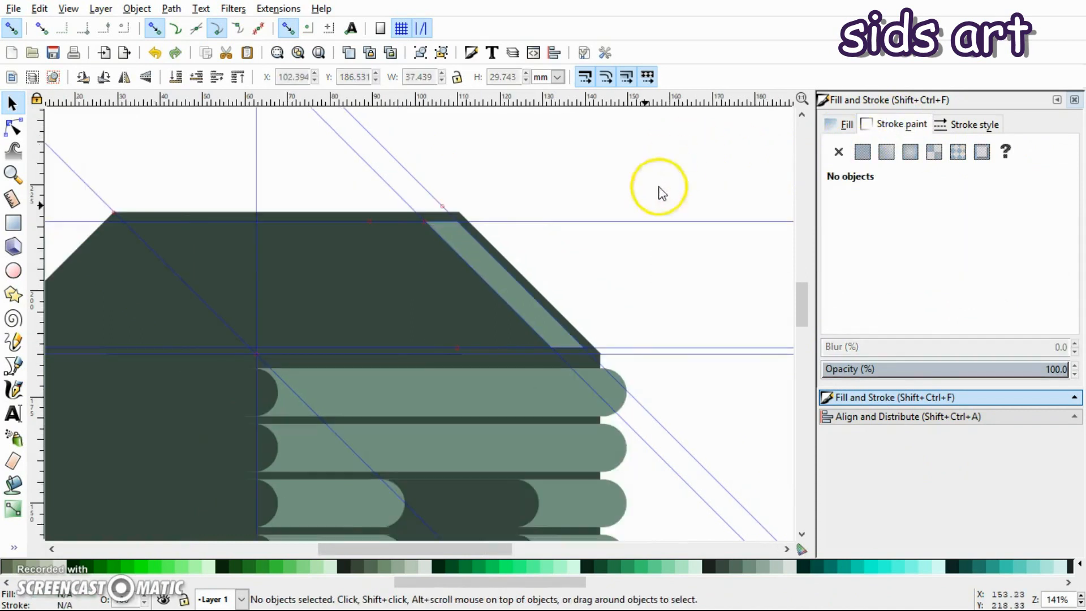
pyautogui.scroll(-3, 633, 226)
pyautogui.click(522, 230)
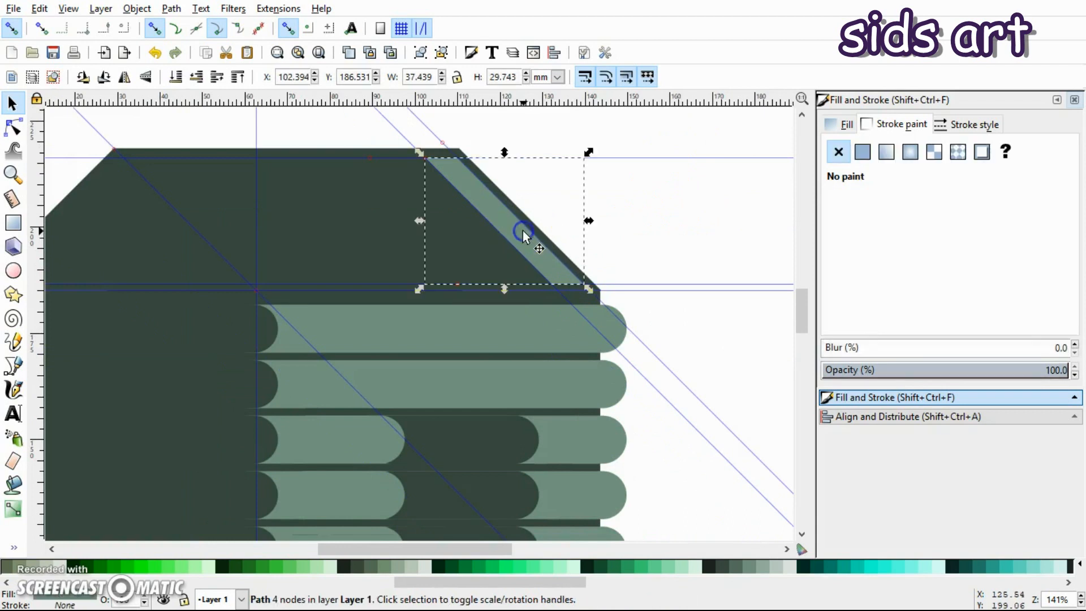
pyautogui.rightClick(493, 208)
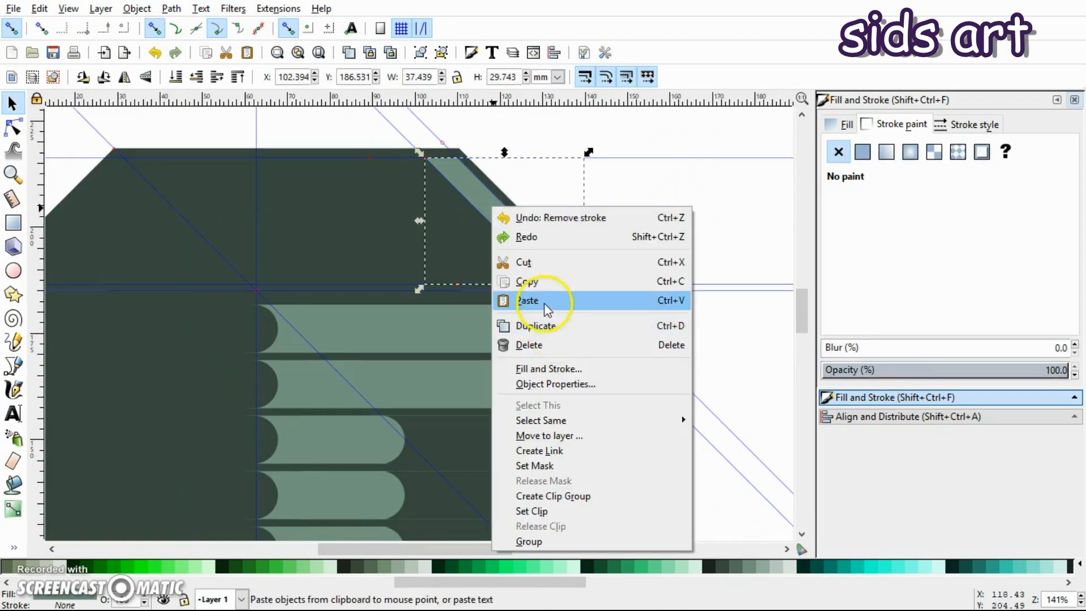
pyautogui.click(545, 327)
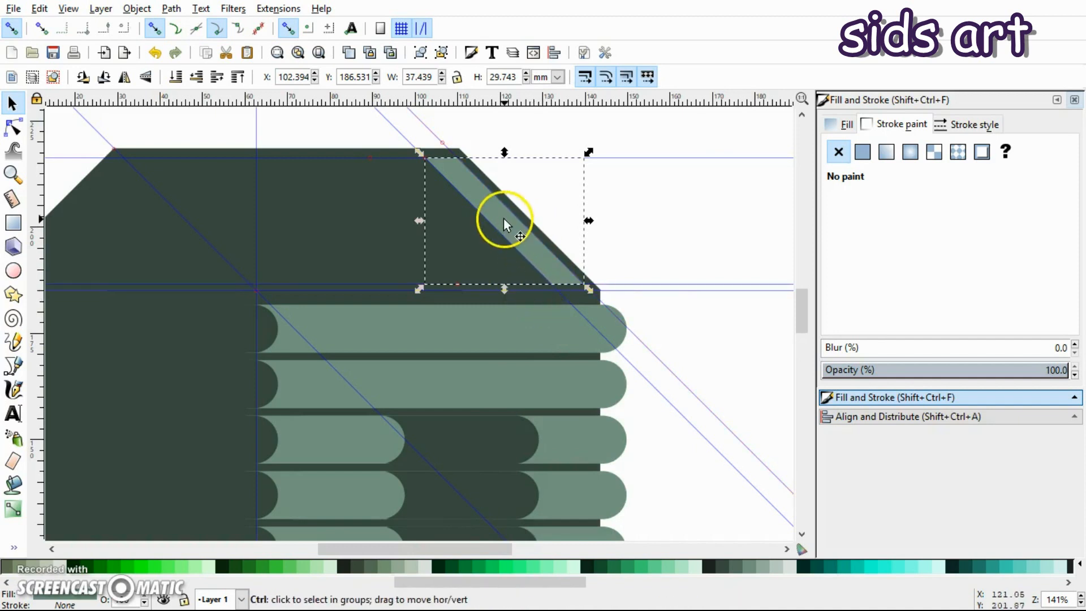
pyautogui.moveTo(501, 218); pyautogui.dragTo(385, 226)
pyautogui.hotkey('ctrl', 'd')
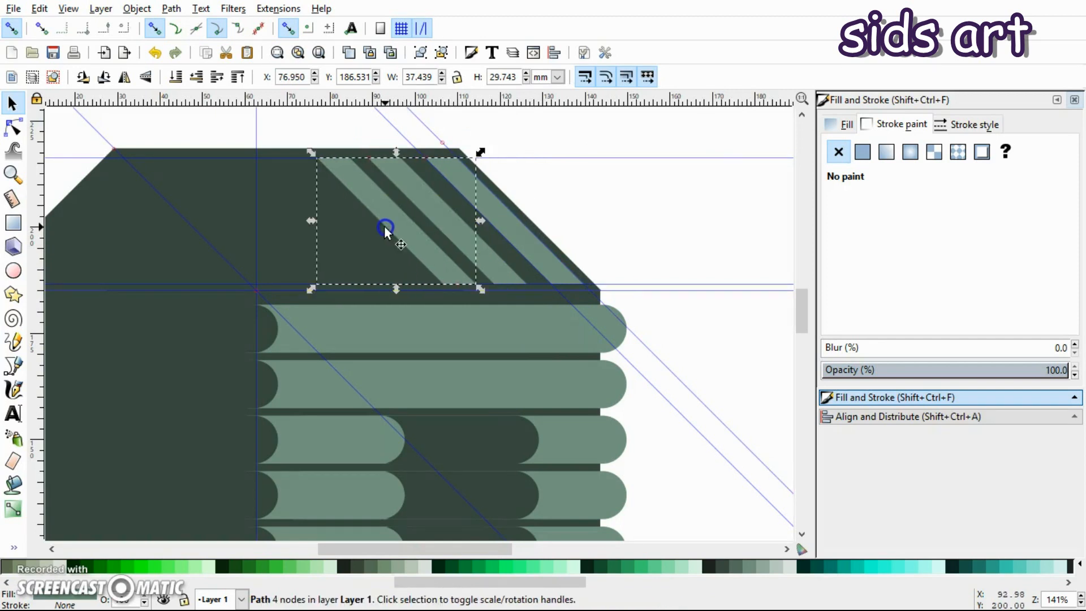
# Step: Turn off node and path snapping and spread more strip copies across the roof, with the leftmost at X about 33.1 mm
pyautogui.click(154, 30)
pyautogui.moveTo(437, 224); pyautogui.dragTo(459, 208)
pyautogui.moveTo(365, 224); pyautogui.dragTo(223, 239)
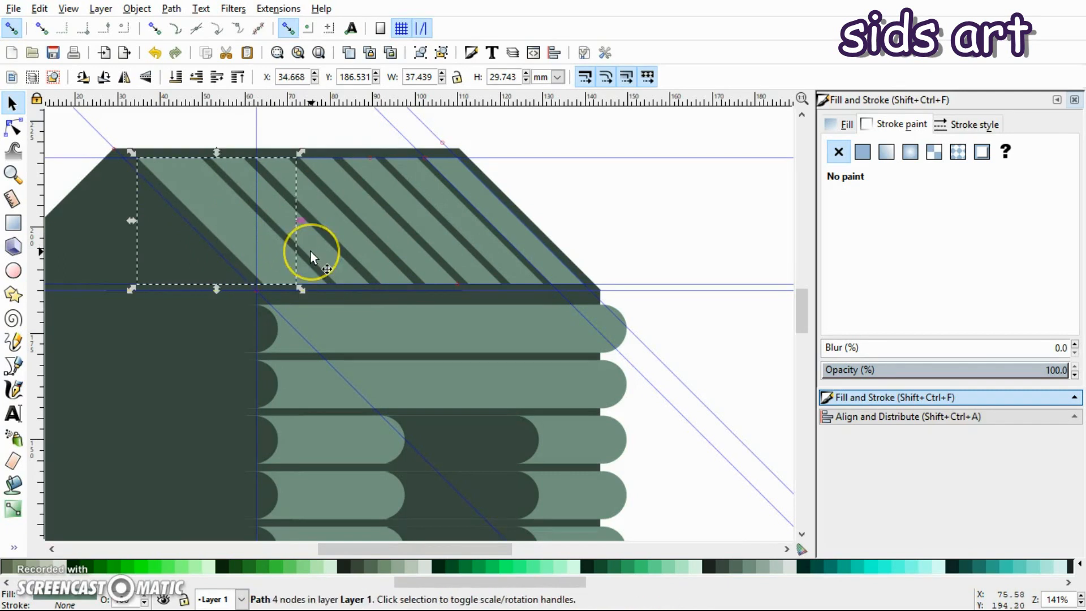
pyautogui.press('+')
pyautogui.moveTo(396, 549); pyautogui.dragTo(347, 419)
pyautogui.scroll(5, 410, 341)
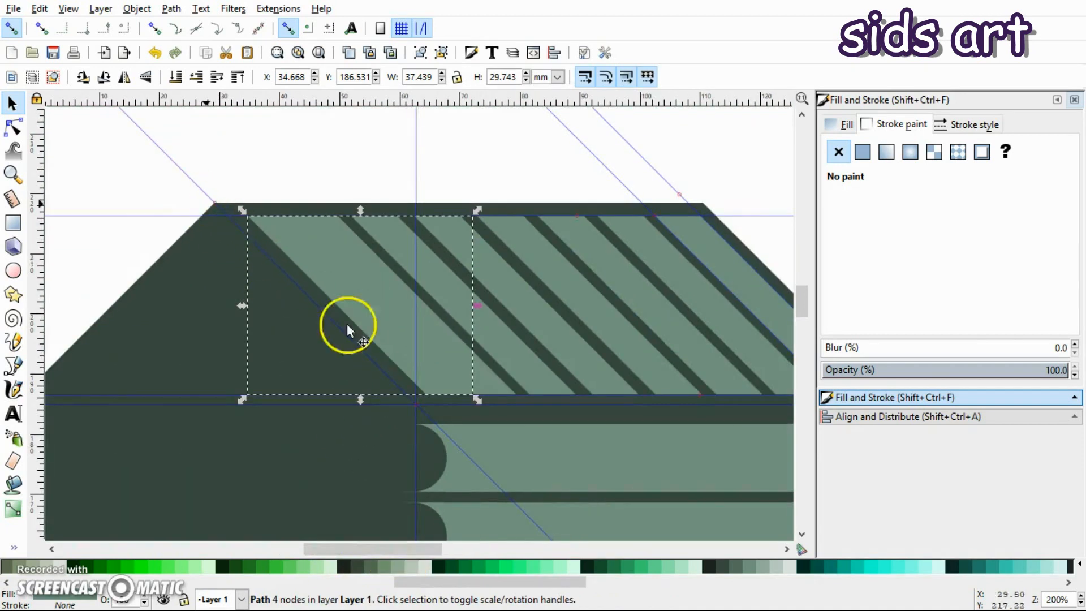
pyautogui.moveTo(340, 283); pyautogui.dragTo(364, 327)
# Step: Select all eight slanted roof strips and distribute their centers equidistantly horizontally
pyautogui.moveTo(331, 546); pyautogui.dragTo(363, 546)
pyautogui.keyDown('shift'); pyautogui.click(230, 292); pyautogui.keyUp('shift')
pyautogui.keyDown('shift'); pyautogui.click(277, 291); pyautogui.keyUp('shift')
pyautogui.keyDown('shift'); pyautogui.click(345, 295); pyautogui.keyUp('shift')
pyautogui.keyDown('shift'); pyautogui.click(415, 297); pyautogui.keyUp('shift')
pyautogui.keyDown('shift'); pyautogui.click(528, 287); pyautogui.keyUp('shift')
pyautogui.keyDown('shift'); pyautogui.click(590, 283); pyautogui.keyUp('shift')
pyautogui.keyDown('shift'); pyautogui.click(594, 283); pyautogui.keyUp('shift')
pyautogui.keyDown('shift'); pyautogui.click(571, 121); pyautogui.keyUp('shift')
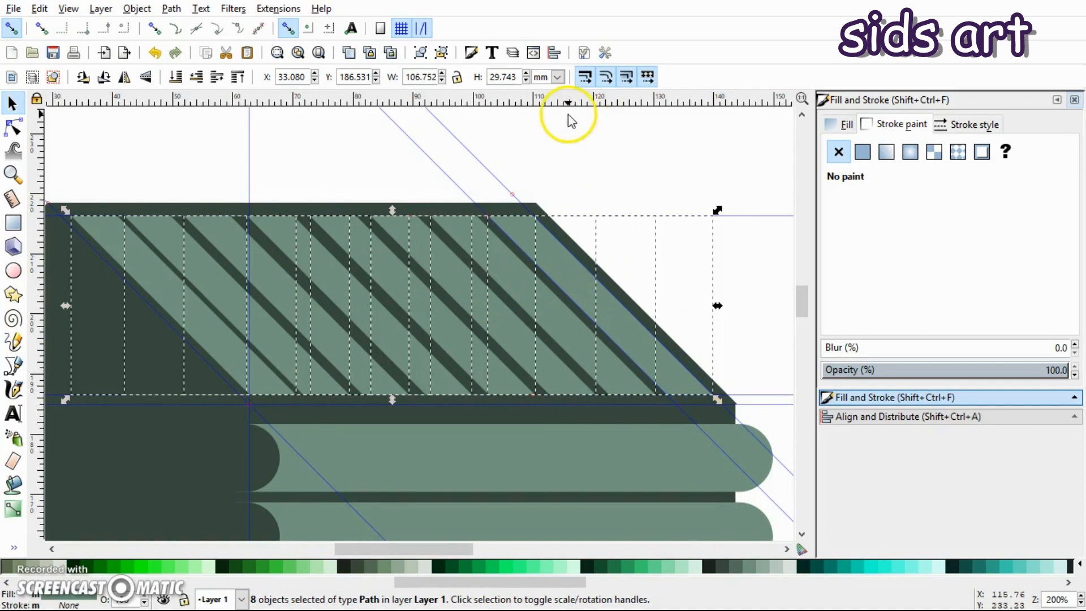
pyautogui.click(922, 417)
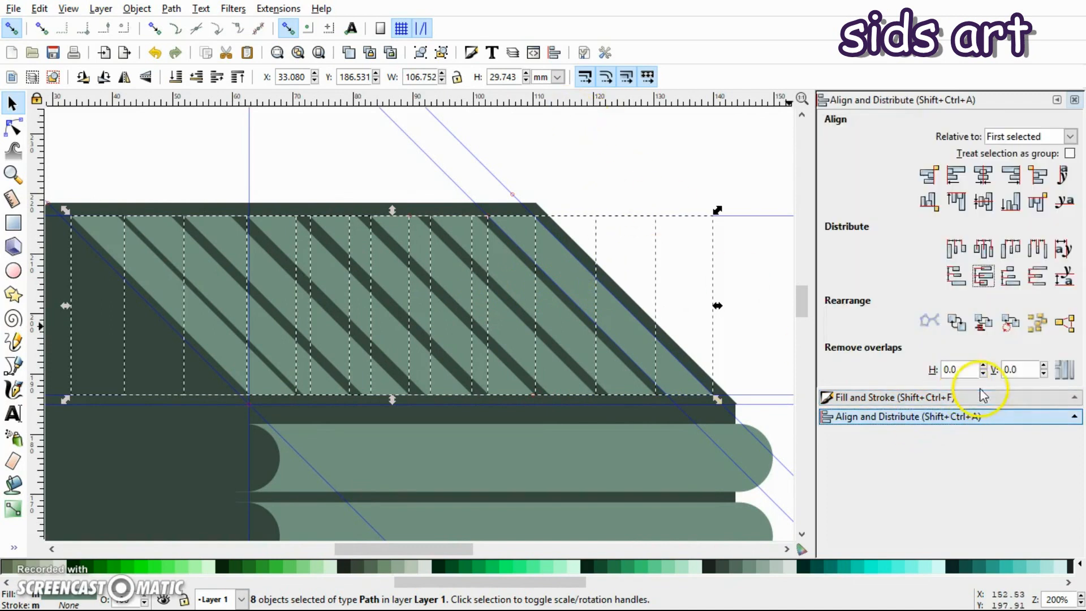
pyautogui.click(984, 249)
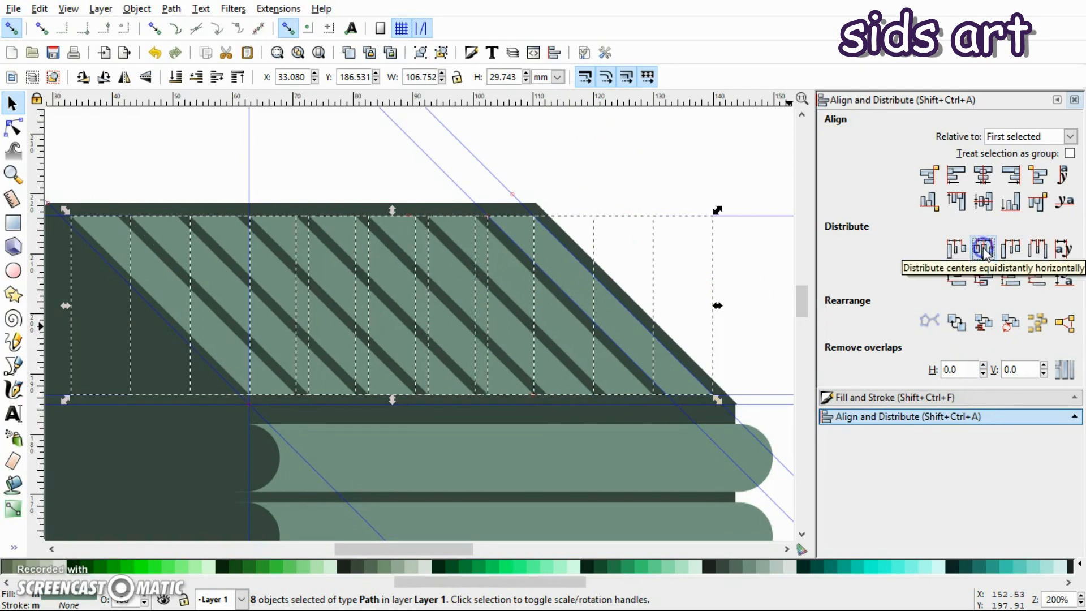
pyautogui.click(666, 182)
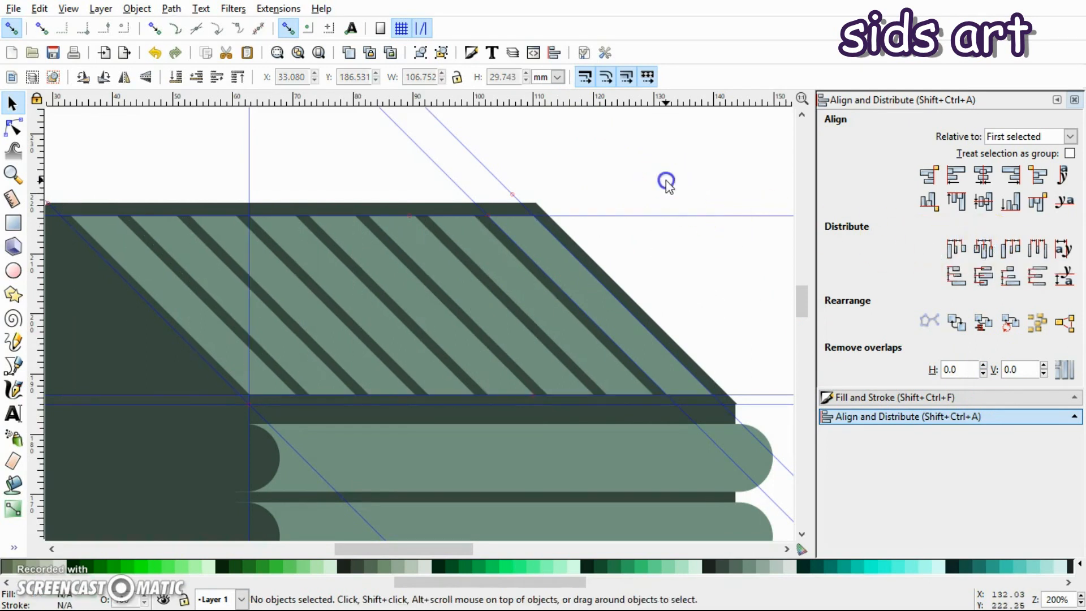
# Step: Delete the diagonal guides and the extra horizontal roof guides, keeping the vertical wall guide and the guide at the roof's base
pyautogui.press('-')
pyautogui.press('-')
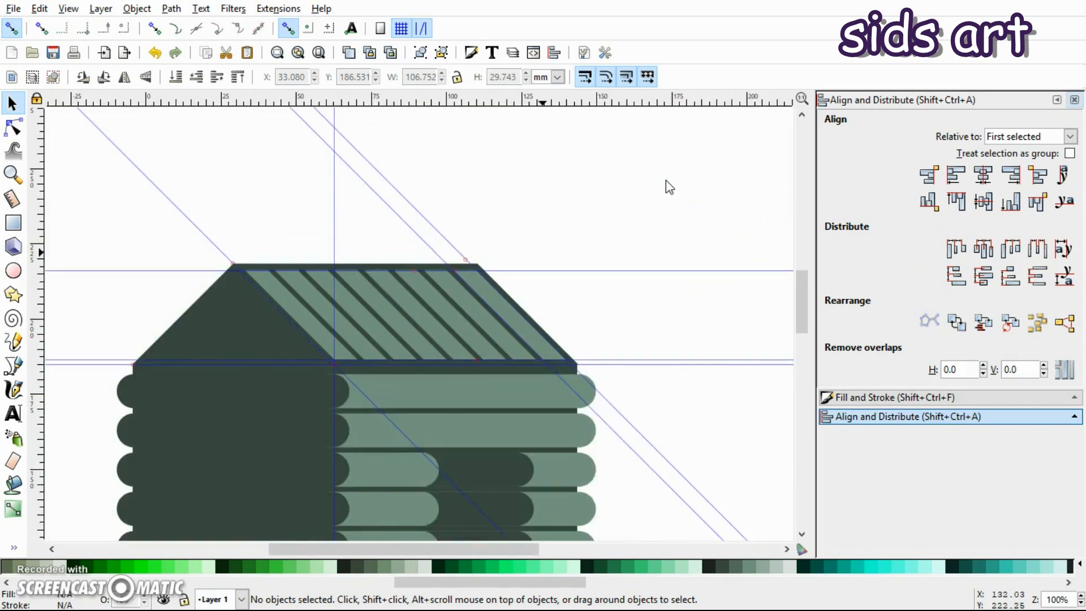
pyautogui.scroll(-3, 600, 277)
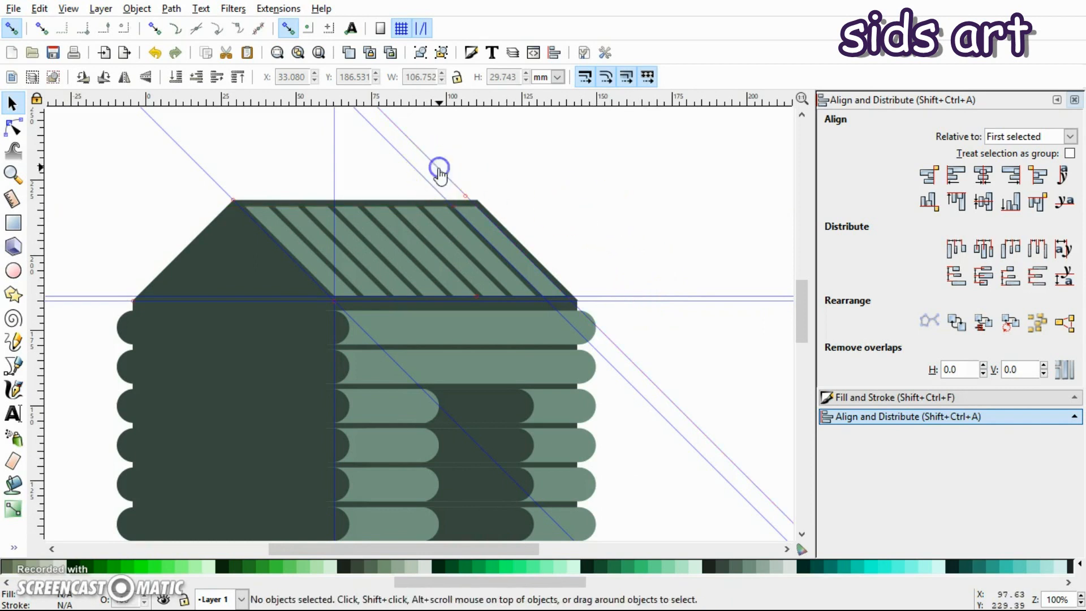
pyautogui.moveTo(441, 173); pyautogui.dragTo(422, 177)
pyautogui.press('Delete')
pyautogui.click(412, 165)
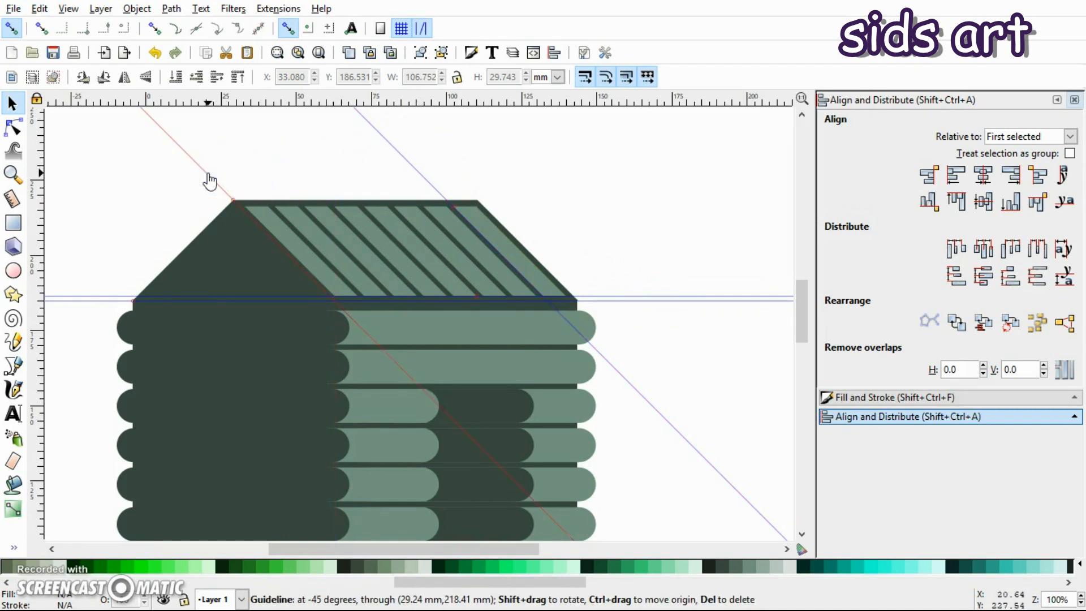
pyautogui.click(388, 192)
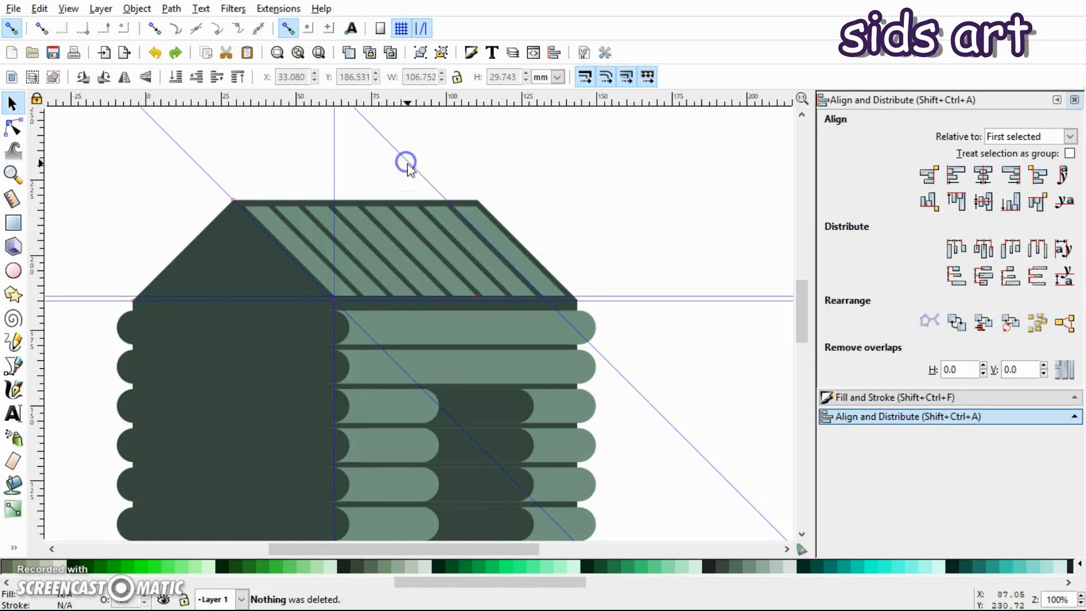
pyautogui.press('Delete')
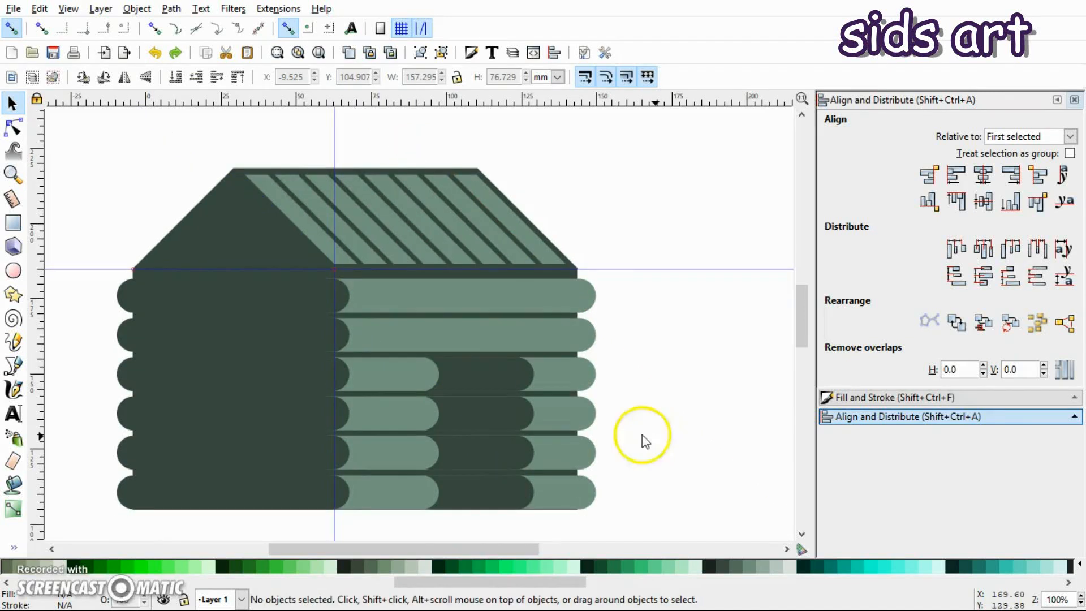
# Step: Select all the log bars and narrow them from both ends to a total width of about 153.9 mm
pyautogui.moveTo(100, 280); pyautogui.dragTo(623, 516)
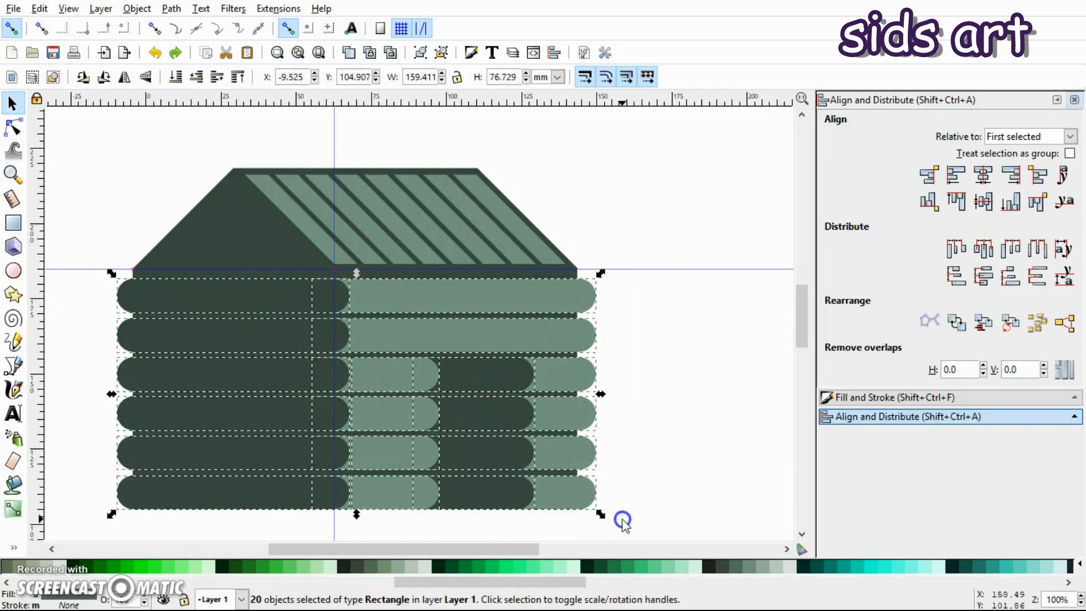
pyautogui.moveTo(600, 393); pyautogui.dragTo(595, 396)
pyautogui.moveTo(112, 393); pyautogui.dragTo(124, 395)
pyautogui.click(72, 368)
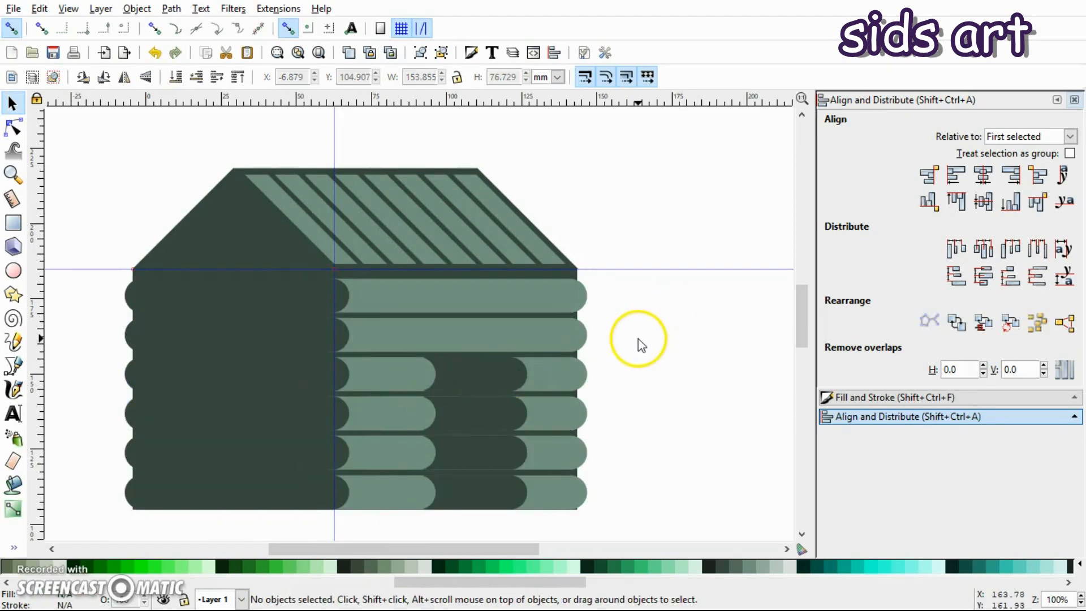
# Step: Draw a rectangle about 27 × 36.2 mm beside the cabin and fill it with yellow (ffdd55)
pyautogui.click(12, 223)
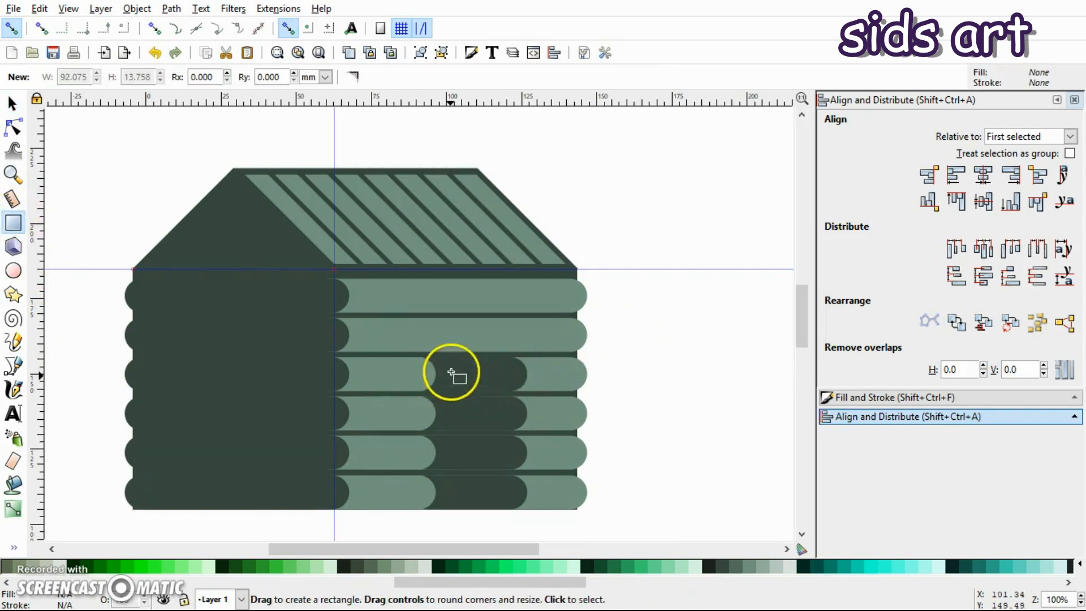
pyautogui.moveTo(621, 369)
pyautogui.mouseDown()
pyautogui.moveTo(659, 443)
pyautogui.moveTo(702, 476)
pyautogui.mouseUp()
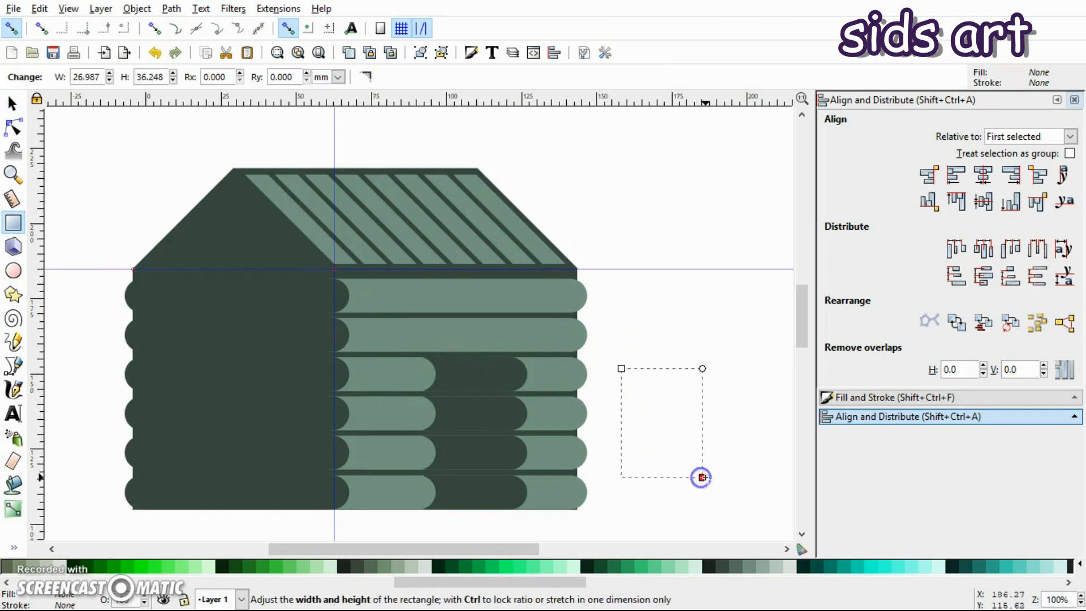
pyautogui.click(851, 397)
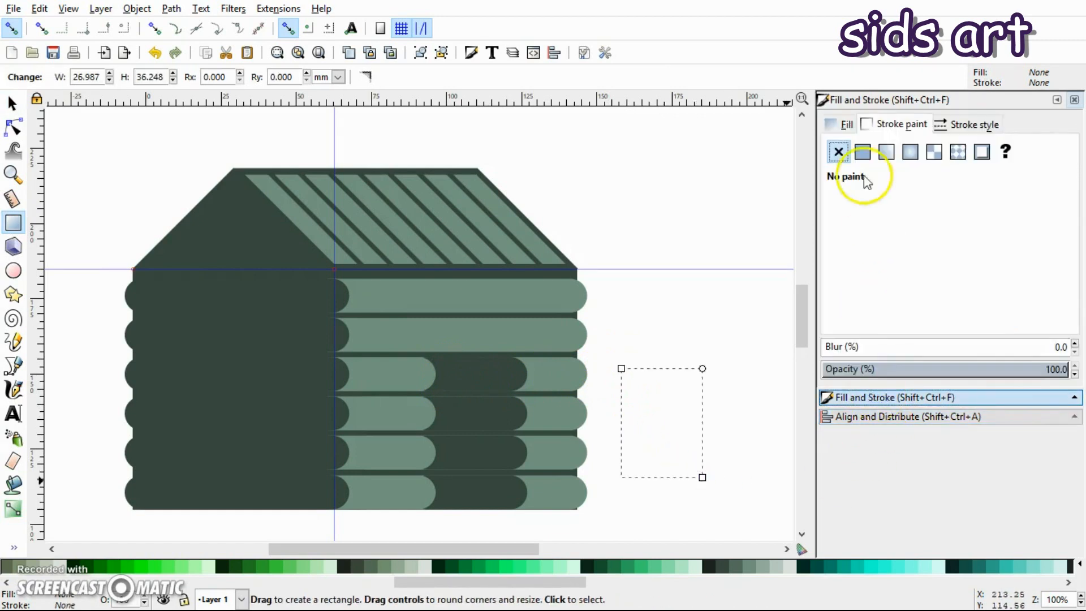
pyautogui.click(833, 124)
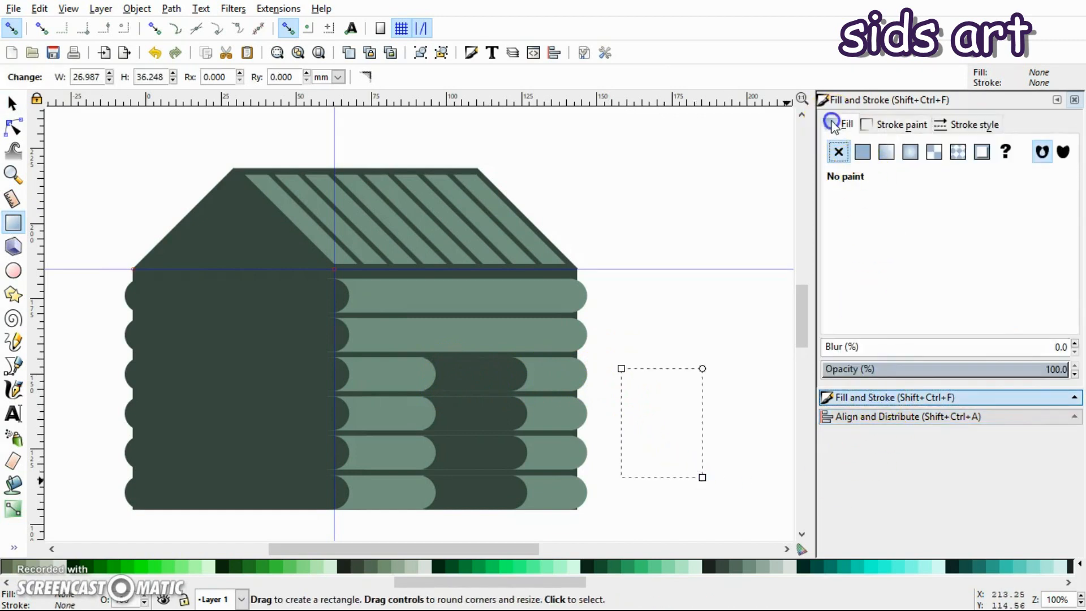
pyautogui.click(862, 151)
pyautogui.moveTo(446, 583); pyautogui.dragTo(77, 582)
pyautogui.moveTo(160, 581); pyautogui.dragTo(251, 597)
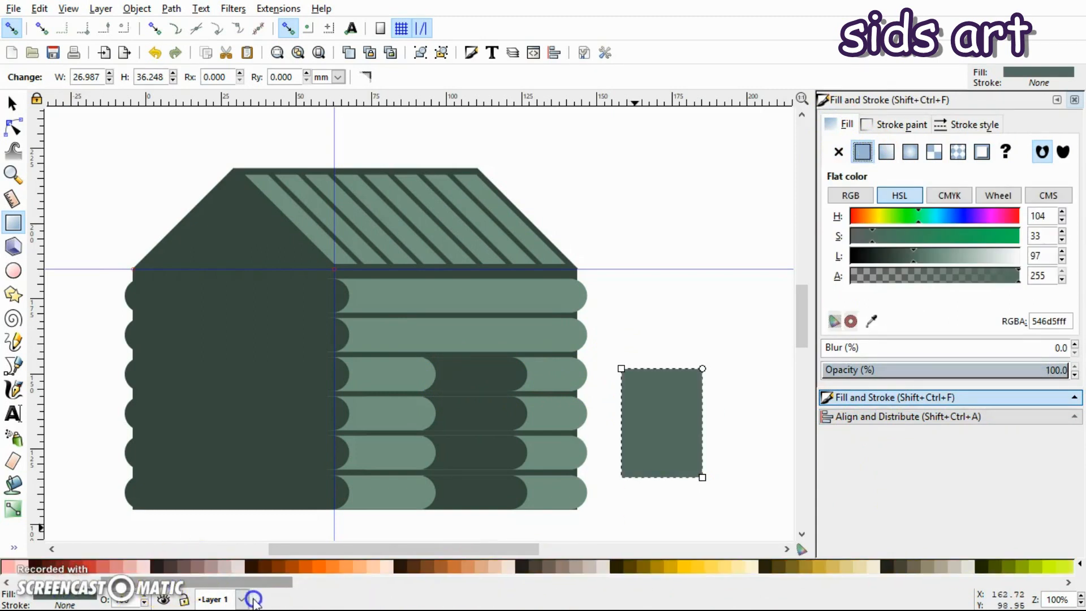
pyautogui.click(713, 568)
# Step: Move the yellow rectangle into the dark gap between the short logs and shrink it to about 18 × 26.5 mm
pyautogui.moveTo(672, 442)
pyautogui.mouseDown()
pyautogui.moveTo(699, 452)
pyautogui.moveTo(557, 447)
pyautogui.moveTo(483, 462)
pyautogui.mouseUp()
pyautogui.press('Escape')
pyautogui.press('s')
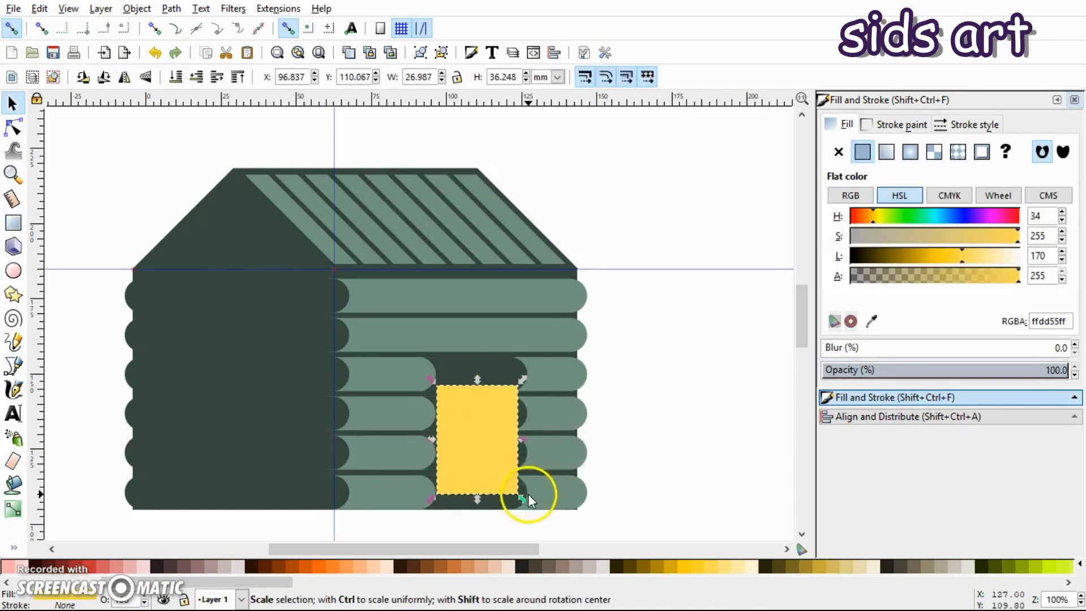
pyautogui.moveTo(524, 496); pyautogui.dragTo(517, 493)
pyautogui.moveTo(483, 459)
pyautogui.mouseDown()
pyautogui.moveTo(473, 483)
pyautogui.moveTo(469, 446)
pyautogui.mouseUp()
pyautogui.click(684, 432)
pyautogui.click(475, 439)
pyautogui.click(618, 424)
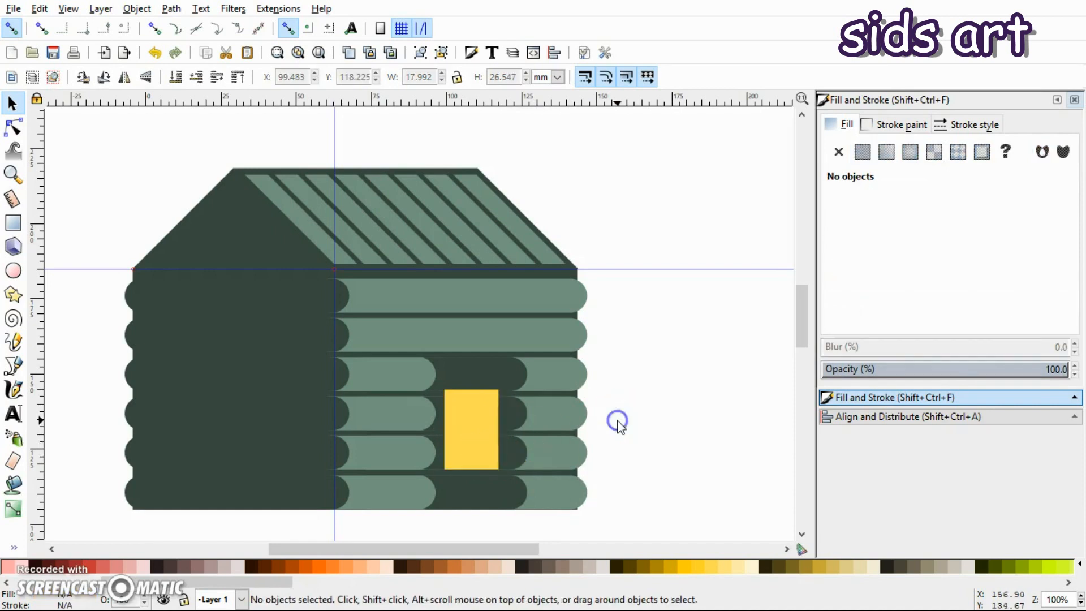
# Step: Draw a narrow vertical rectangle about 3.7 × 31.8 mm in the empty area beside the cabin's right wall
pyautogui.press('+')
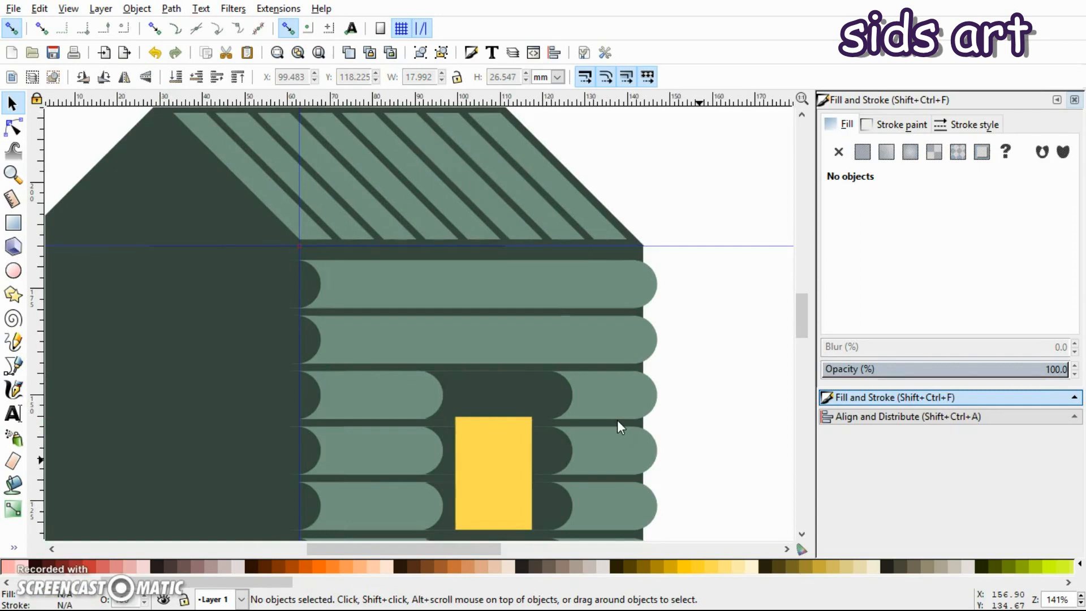
pyautogui.scroll(-3, 485, 383)
pyautogui.click(13, 222)
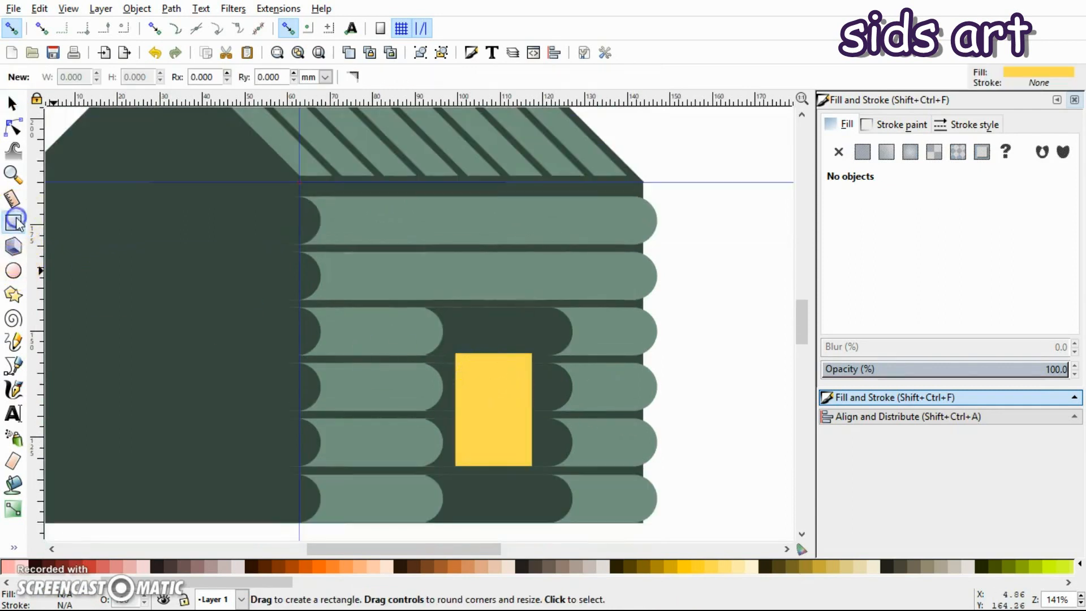
pyautogui.moveTo(704, 304); pyautogui.dragTo(720, 439)
pyautogui.press('s')
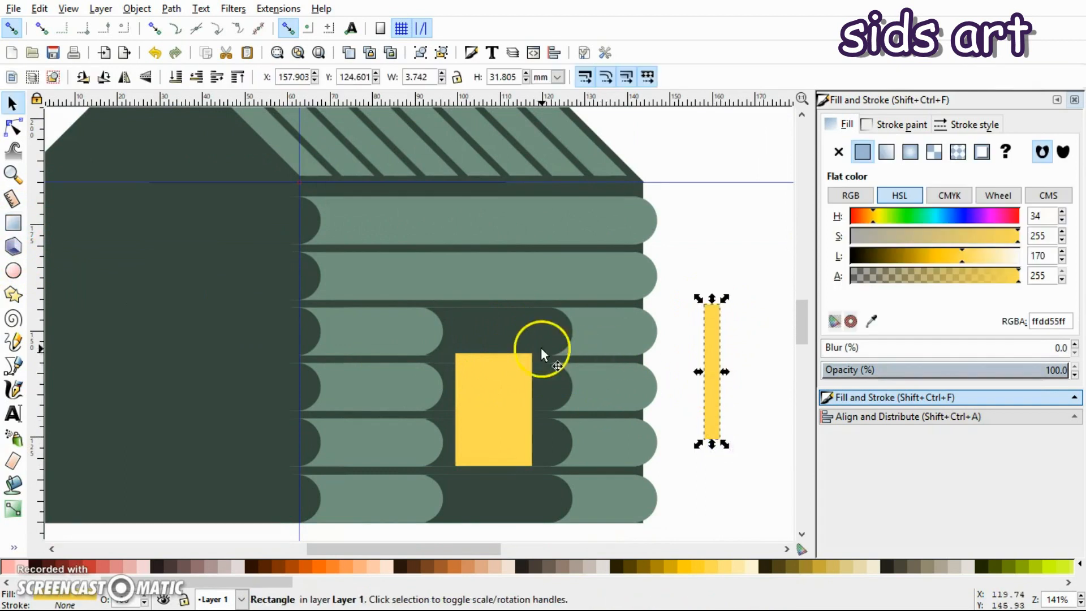
# Step: Recolour the narrow vertical strip with the wall's dark green (37483e) and move it over the middle of the yellow rectangle as a window bar
pyautogui.press('d')
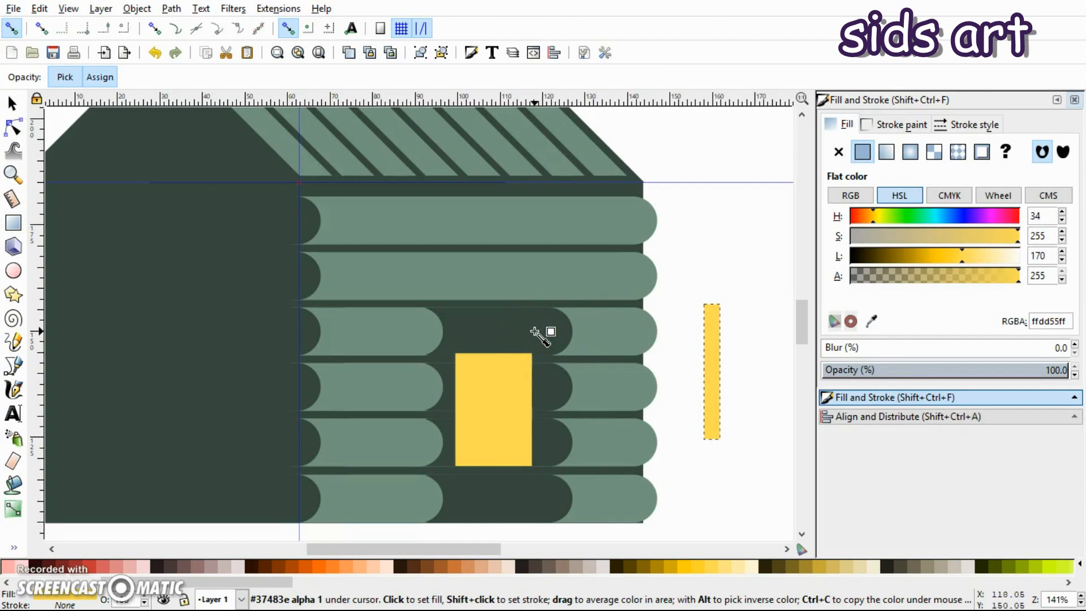
pyautogui.click(534, 332)
pyautogui.press('s')
pyautogui.moveTo(709, 369); pyautogui.dragTo(492, 401)
pyautogui.click(696, 369)
pyautogui.scroll(-1, 441, 369)
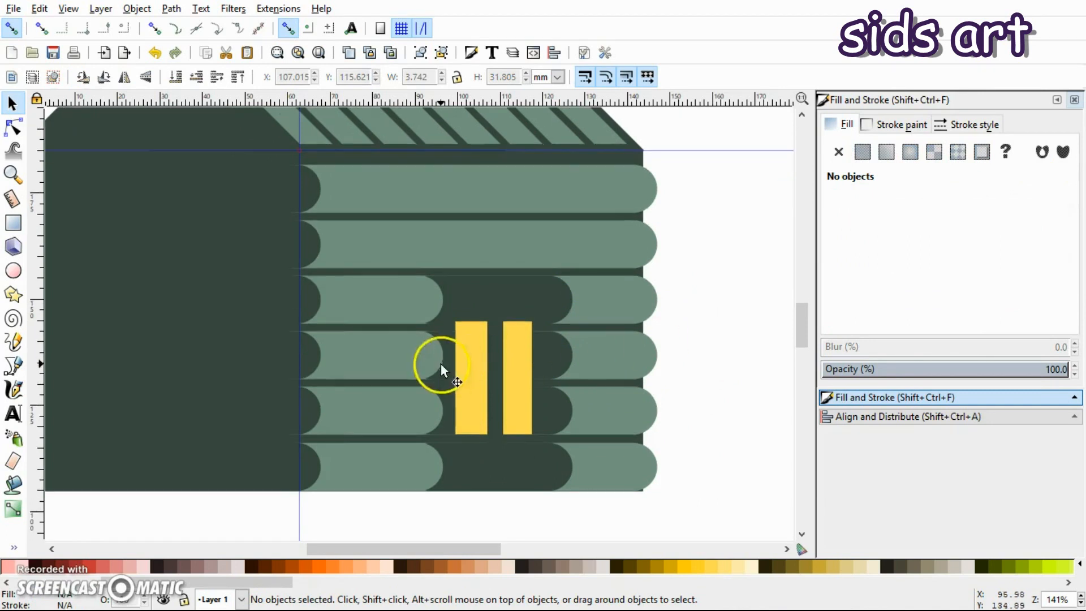
# Step: Add a horizontal window bar across the yellow rectangle by duplicating the vertical bar, rotating it 90° and shortening it to about 23.2 mm
pyautogui.click(492, 366)
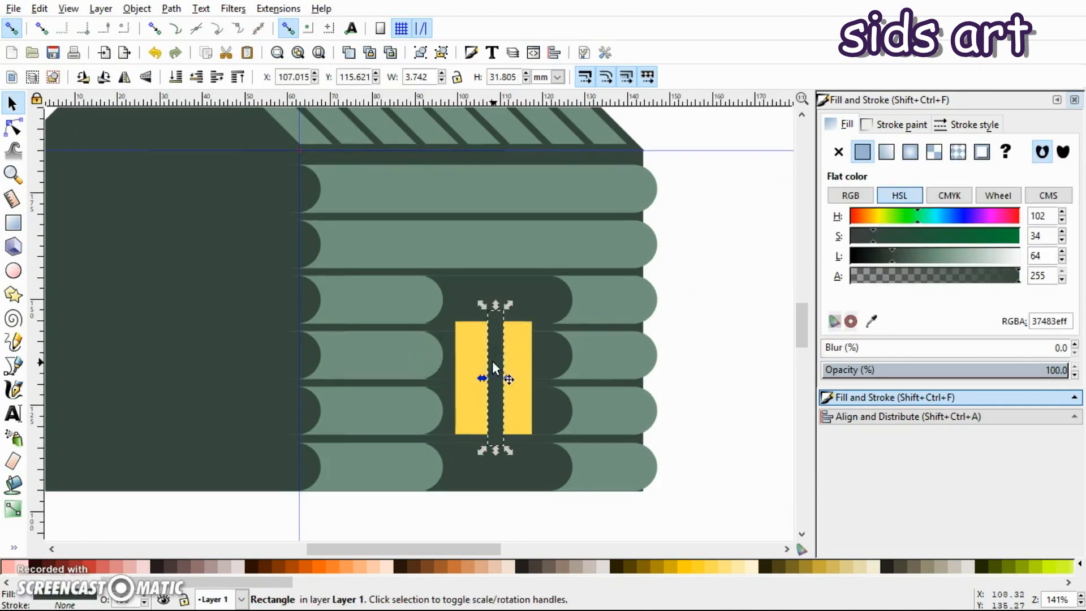
pyautogui.moveTo(494, 368); pyautogui.dragTo(522, 374)
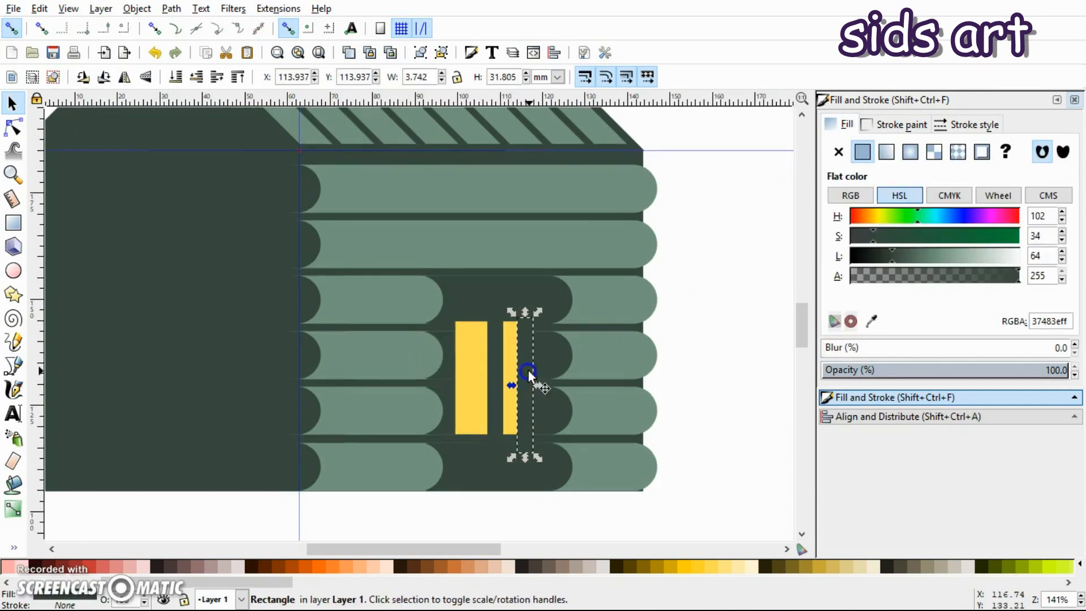
pyautogui.click(104, 80)
pyautogui.moveTo(567, 385)
pyautogui.mouseDown()
pyautogui.moveTo(529, 365)
pyautogui.moveTo(531, 377)
pyautogui.moveTo(565, 380)
pyautogui.moveTo(552, 380)
pyautogui.mouseUp()
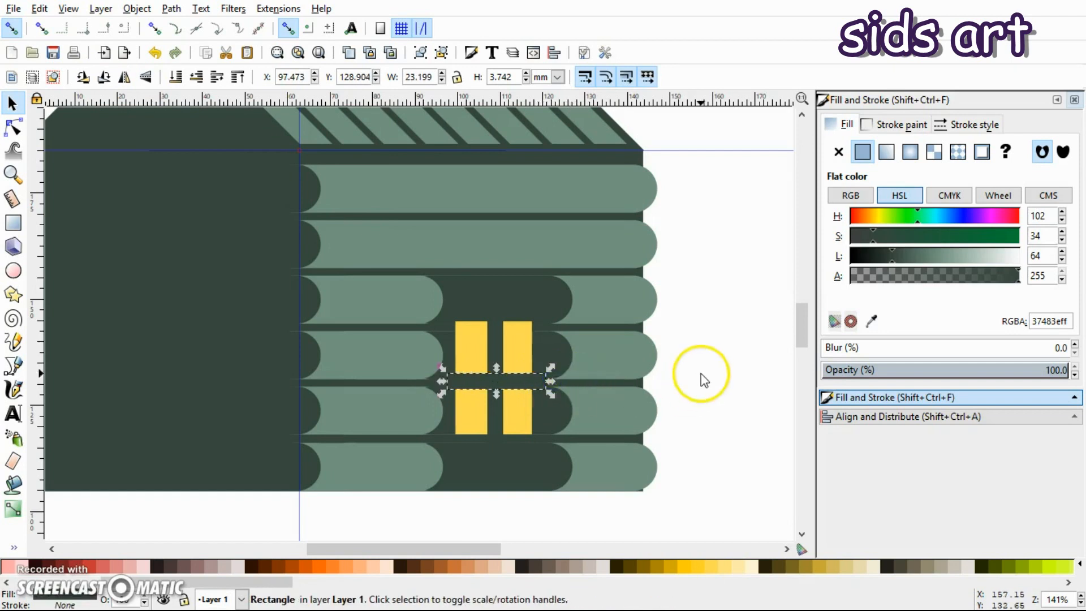
pyautogui.click(692, 379)
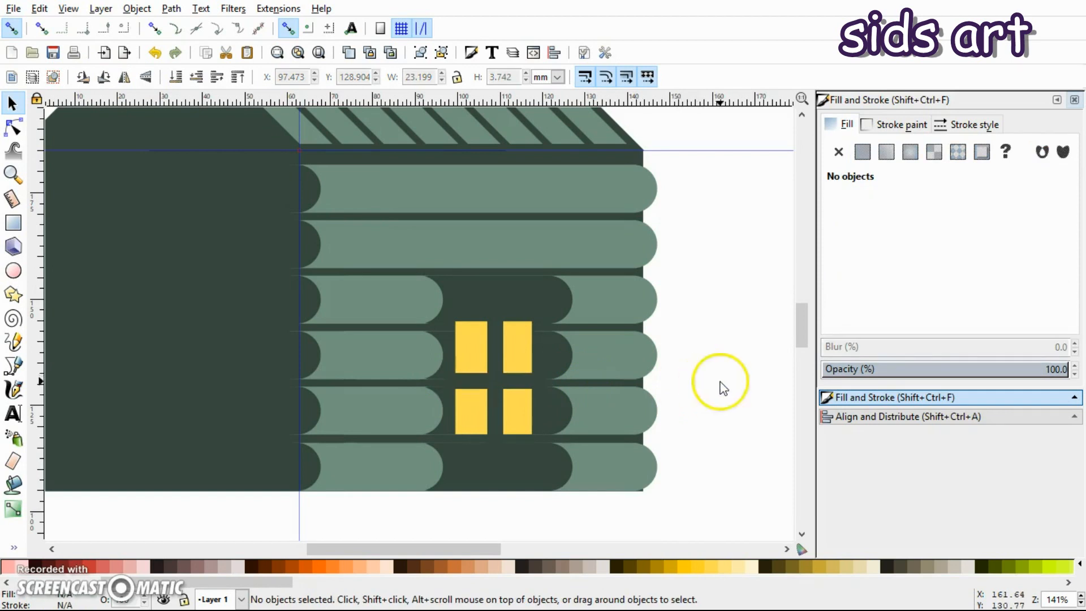
# Step: Select the yellow rectangle with both window bars, duplicate them and move the copy onto the dark gable wall
pyautogui.moveTo(397, 551); pyautogui.dragTo(362, 536)
pyautogui.press('-')
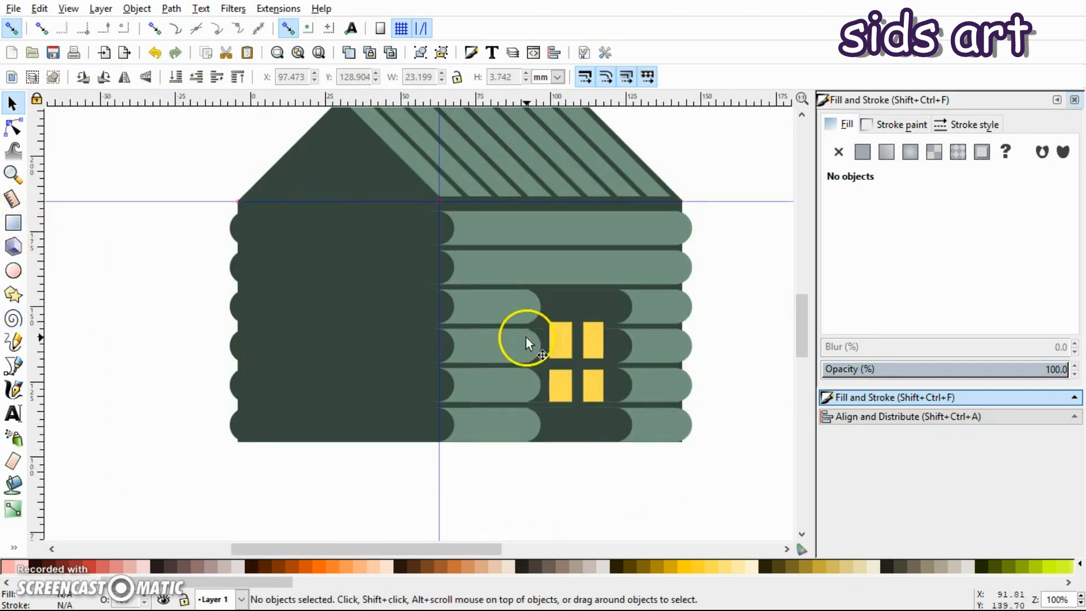
pyautogui.click(561, 340)
pyautogui.keyDown('shift'); pyautogui.click(576, 339); pyautogui.keyUp('shift')
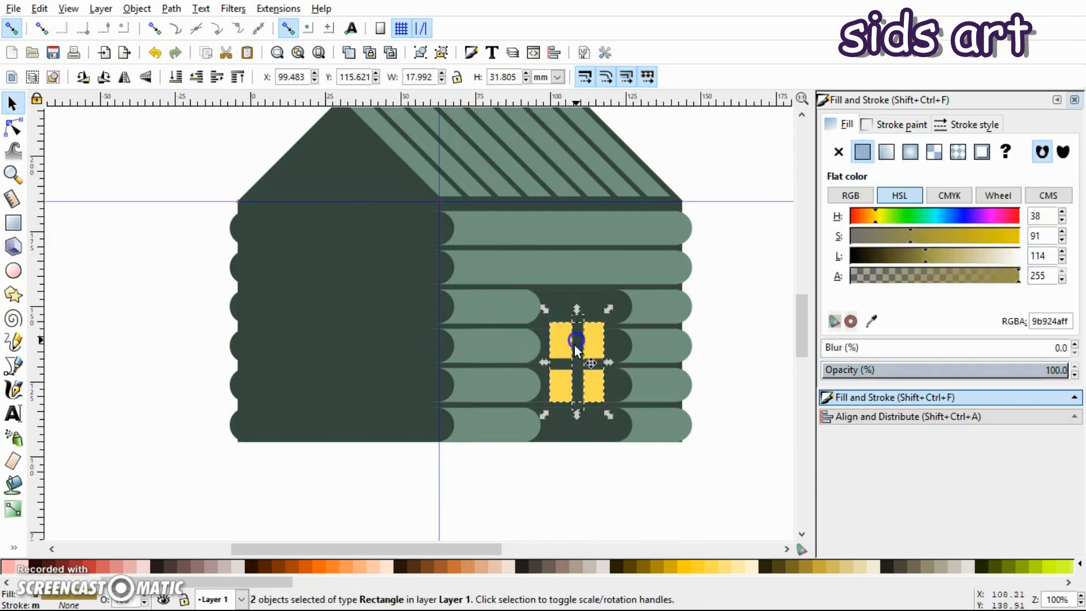
pyautogui.keyDown('shift'); pyautogui.click(599, 364); pyautogui.keyUp('shift')
pyautogui.press('ctrl')
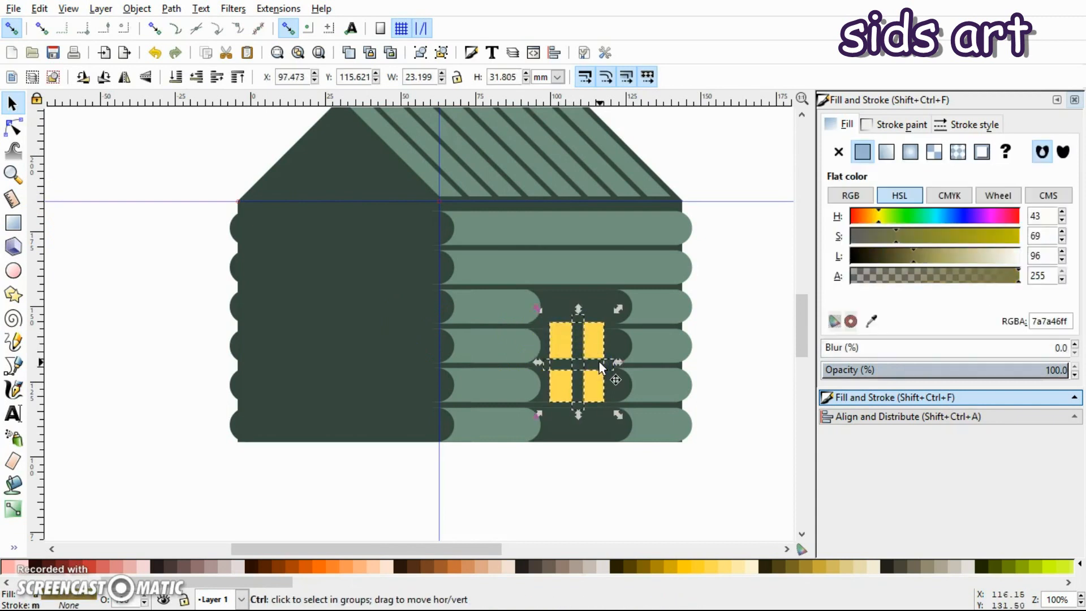
pyautogui.keyDown('ctrl'); pyautogui.click(586, 354); pyautogui.keyUp('ctrl')
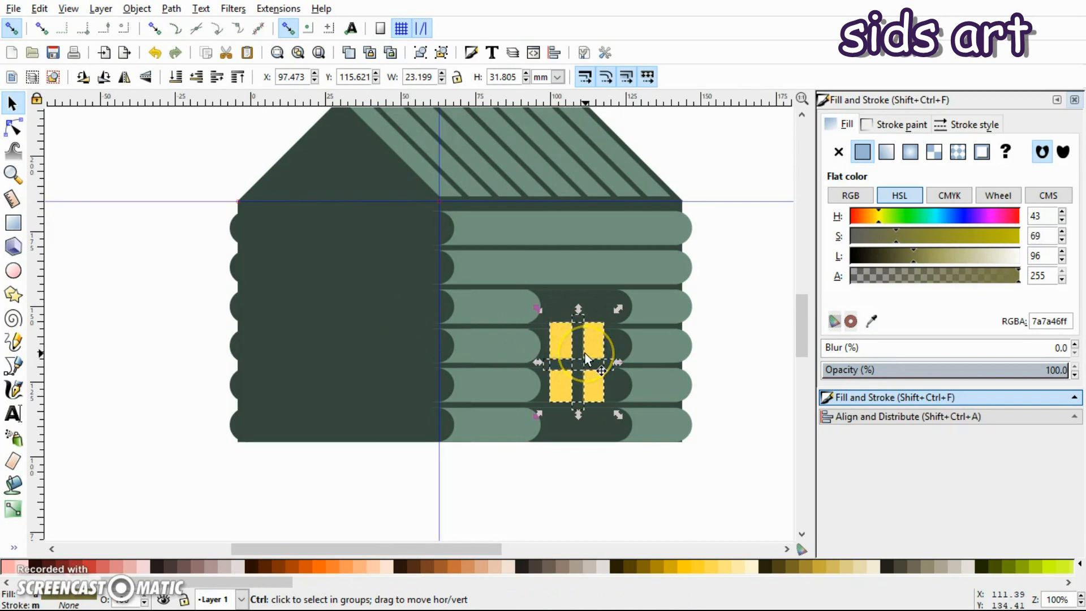
pyautogui.hotkey('ctrl', 'd')
pyautogui.moveTo(588, 353); pyautogui.dragTo(346, 328)
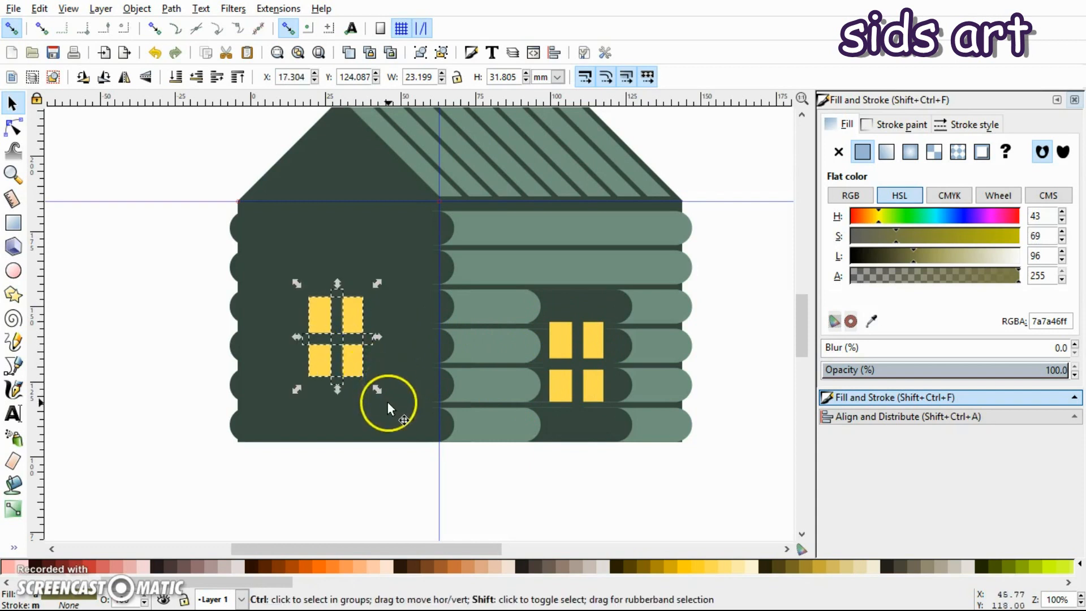
# Step: Enlarge the copied window to about 34 × 46.6 mm and reposition it on the dark gable wall
pyautogui.moveTo(377, 390); pyautogui.dragTo(425, 413)
pyautogui.moveTo(360, 319); pyautogui.dragTo(358, 329)
pyautogui.click(358, 329)
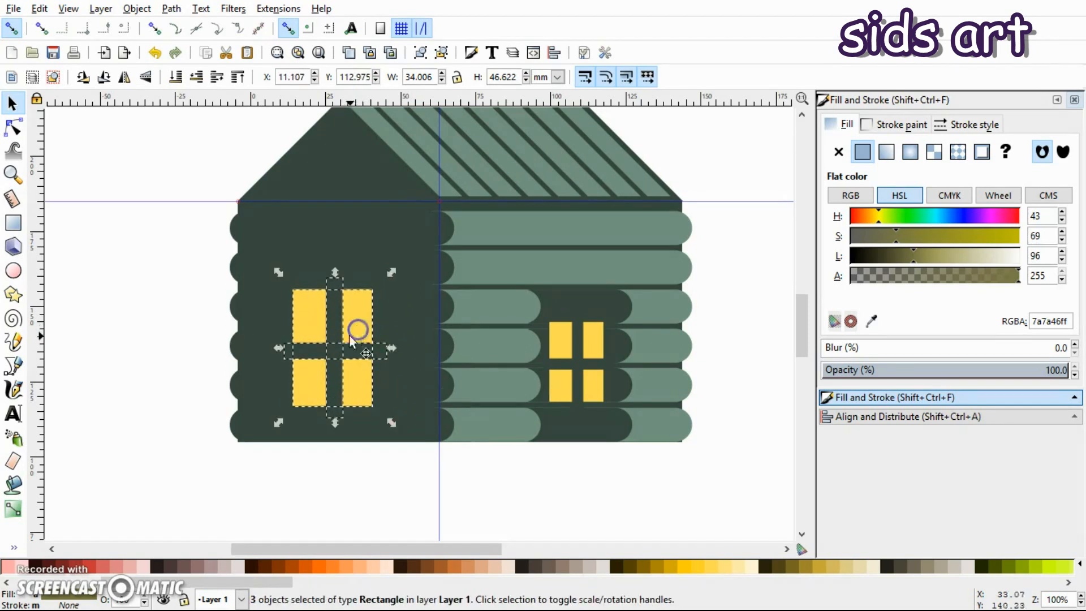
pyautogui.click(185, 320)
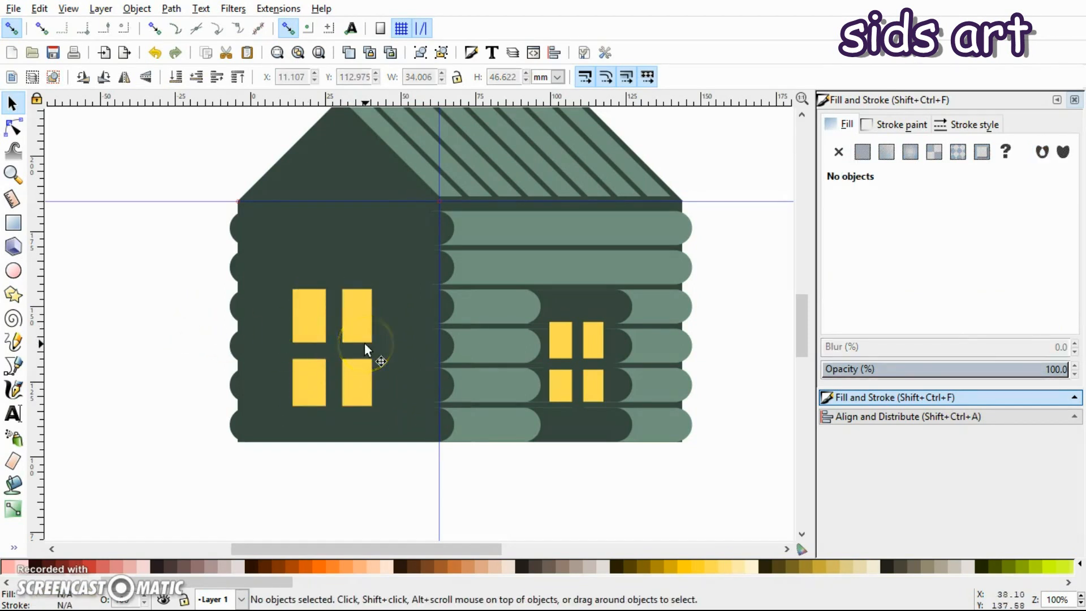
# Step: Duplicate the third dark log of the gable wall and shorten the copy from its left end to about 31 mm
pyautogui.click(394, 309)
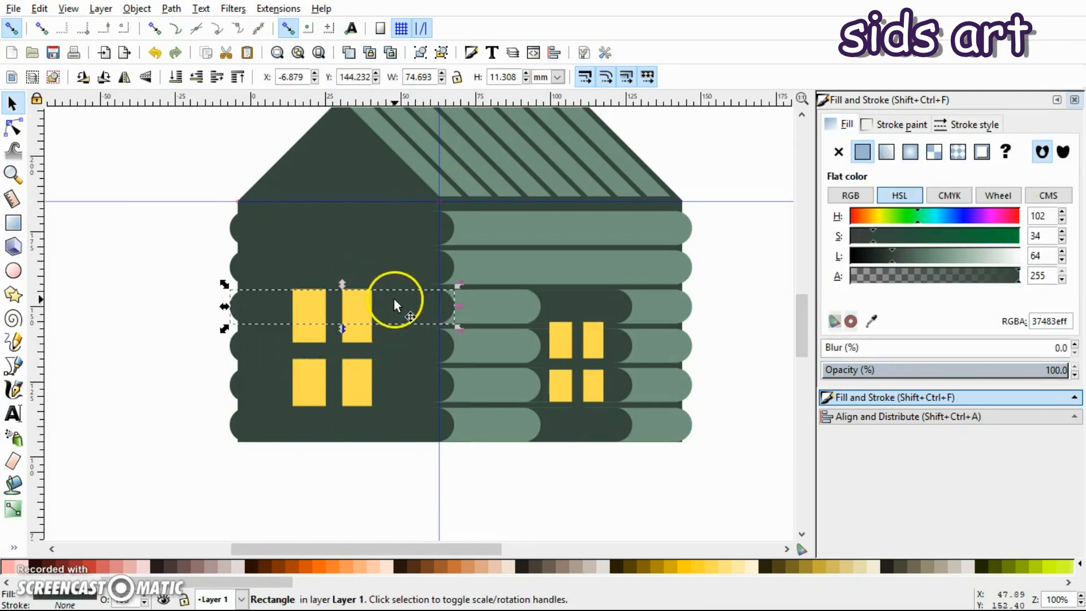
pyautogui.rightClick(396, 300)
pyautogui.click(458, 388)
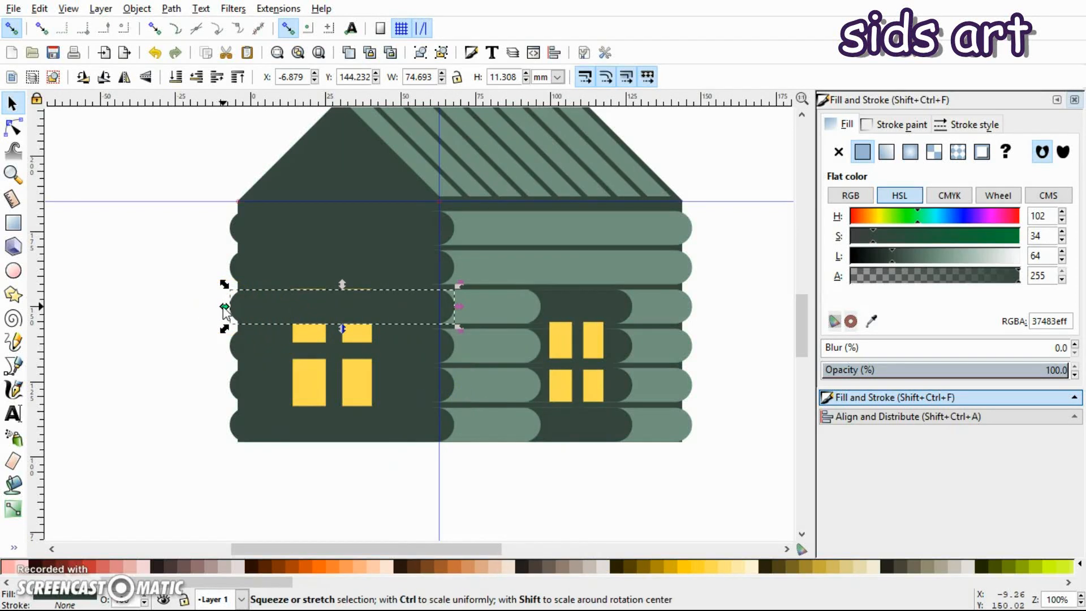
pyautogui.moveTo(225, 307); pyautogui.dragTo(357, 309)
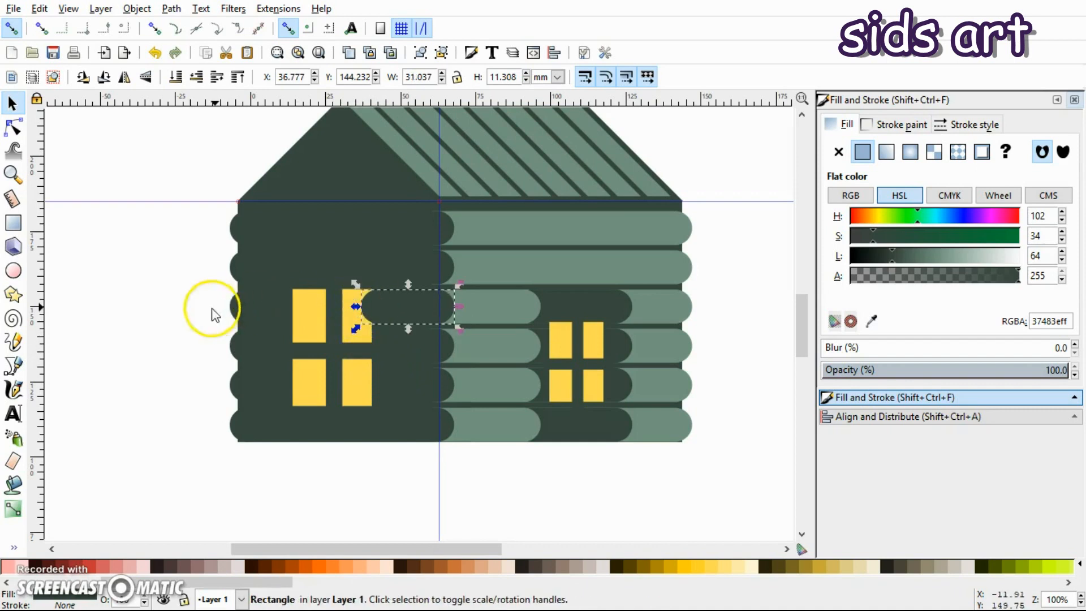
pyautogui.click(173, 304)
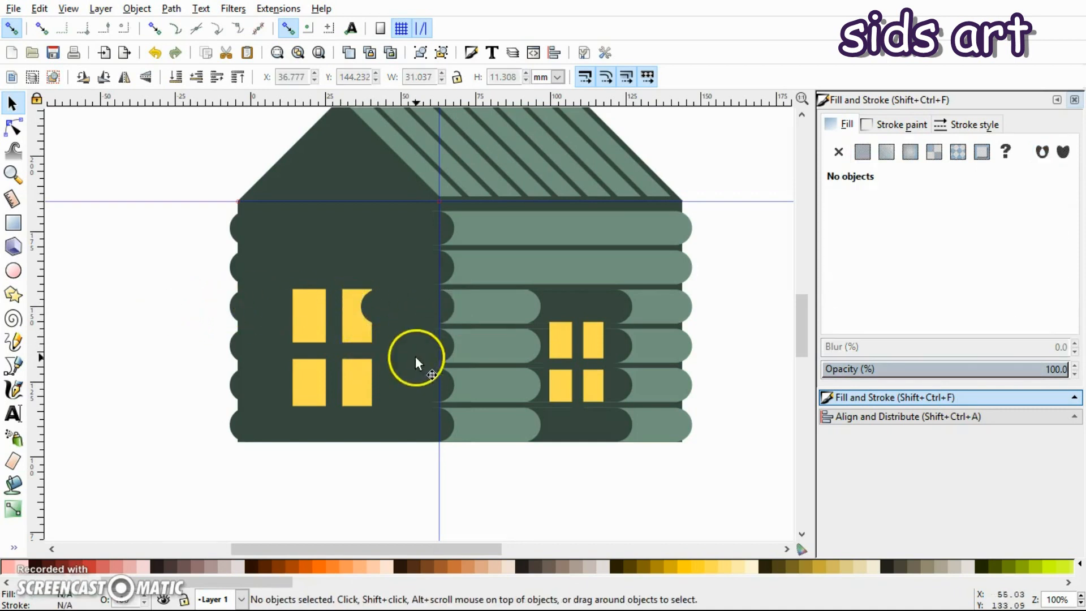
# Step: Duplicate the fourth dark log of the gable wall and shorten the copy from its left end to about 30.5 mm
pyautogui.click(410, 340)
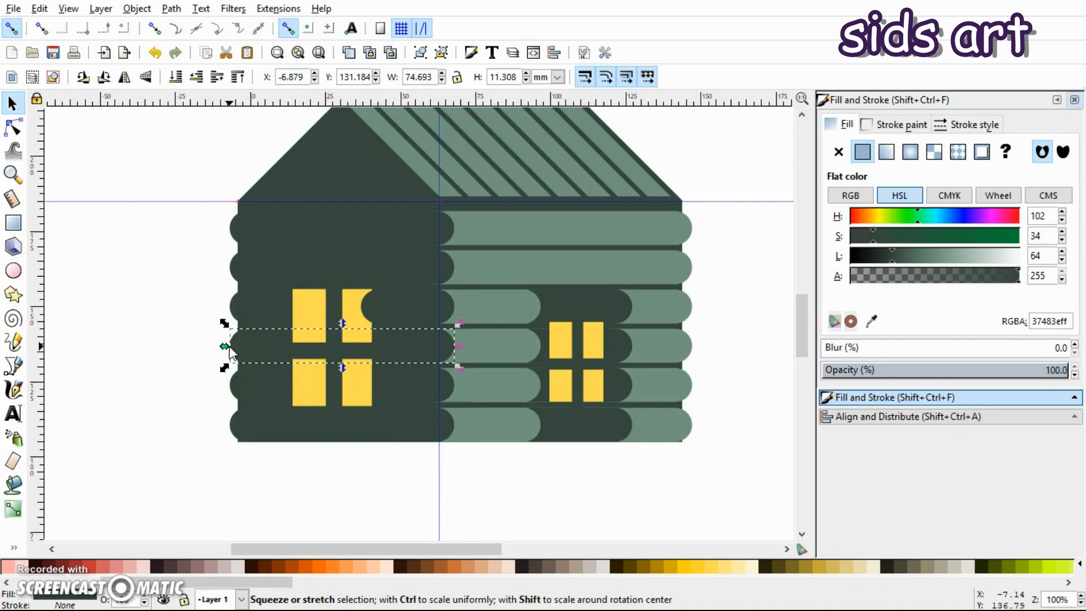
pyautogui.hotkey('ctrl', 'd')
pyautogui.moveTo(223, 347); pyautogui.dragTo(354, 349)
pyautogui.click(169, 363)
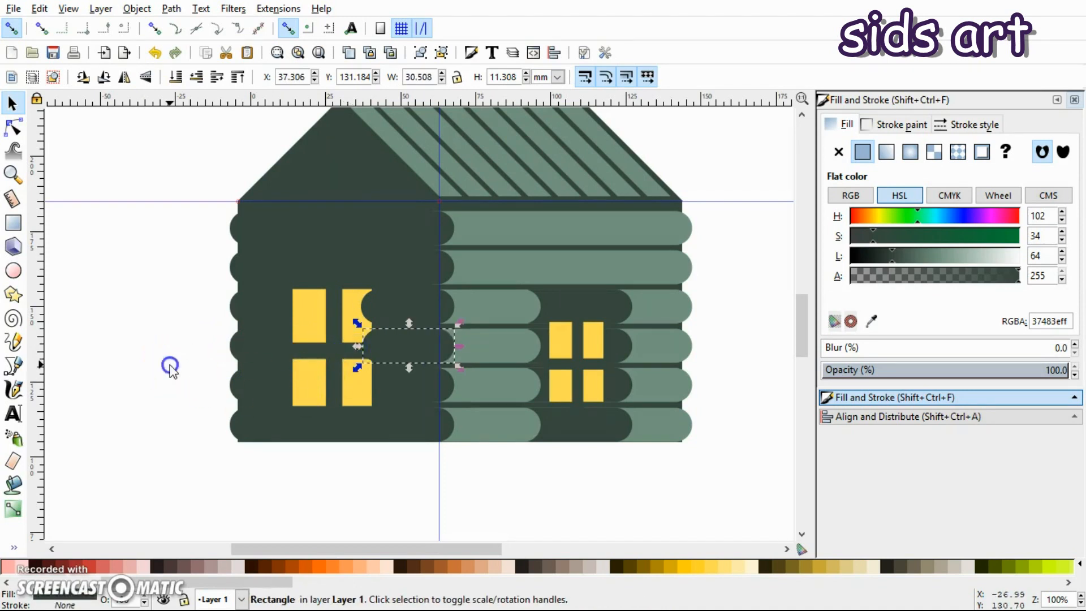
# Step: Duplicate the fifth dark log of the gable wall and shorten the copy from its left end to about 29.7 mm
pyautogui.click(410, 389)
pyautogui.rightClick(263, 388)
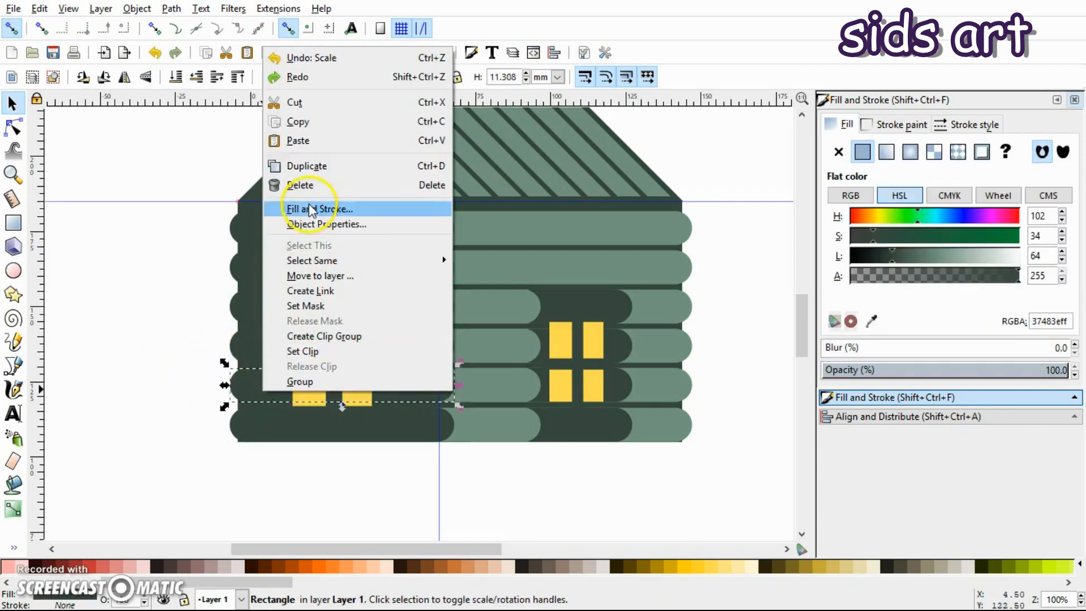
pyautogui.click(306, 166)
pyautogui.moveTo(224, 385); pyautogui.dragTo(362, 390)
pyautogui.click(402, 485)
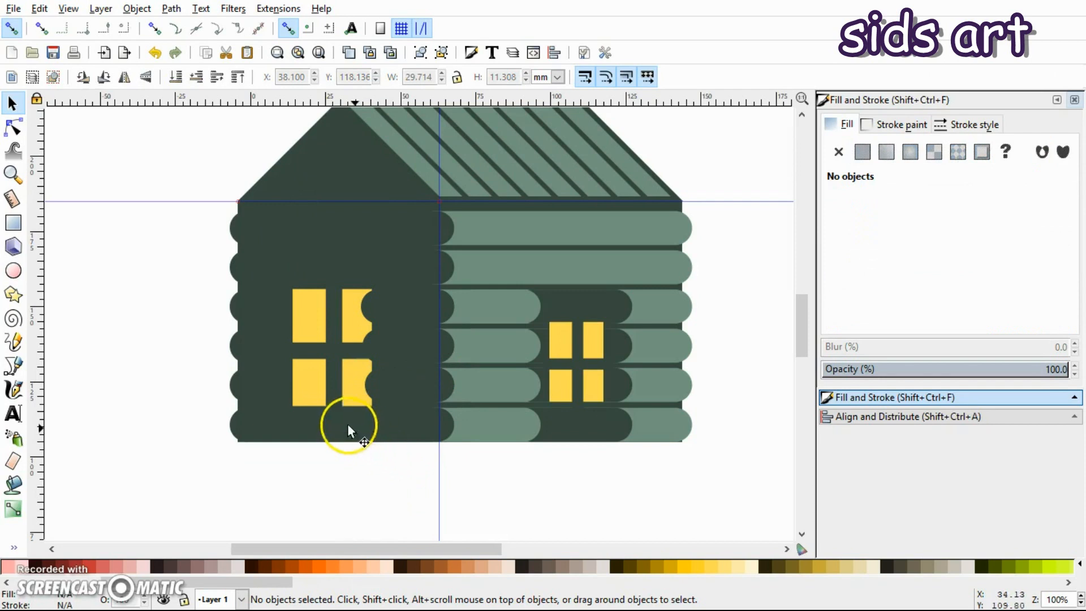
# Step: Duplicate the lowest dark log of the gable wall and shorten the copy from its left end to about 29.7 mm
pyautogui.rightClick(254, 422)
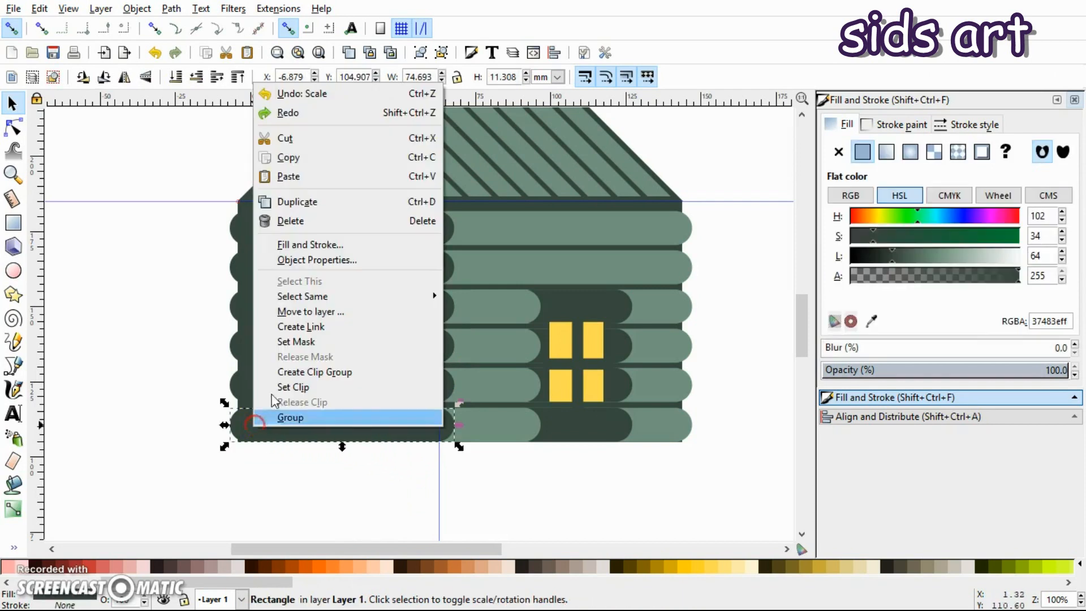
pyautogui.click(300, 202)
pyautogui.moveTo(225, 425); pyautogui.dragTo(366, 442)
pyautogui.click(384, 469)
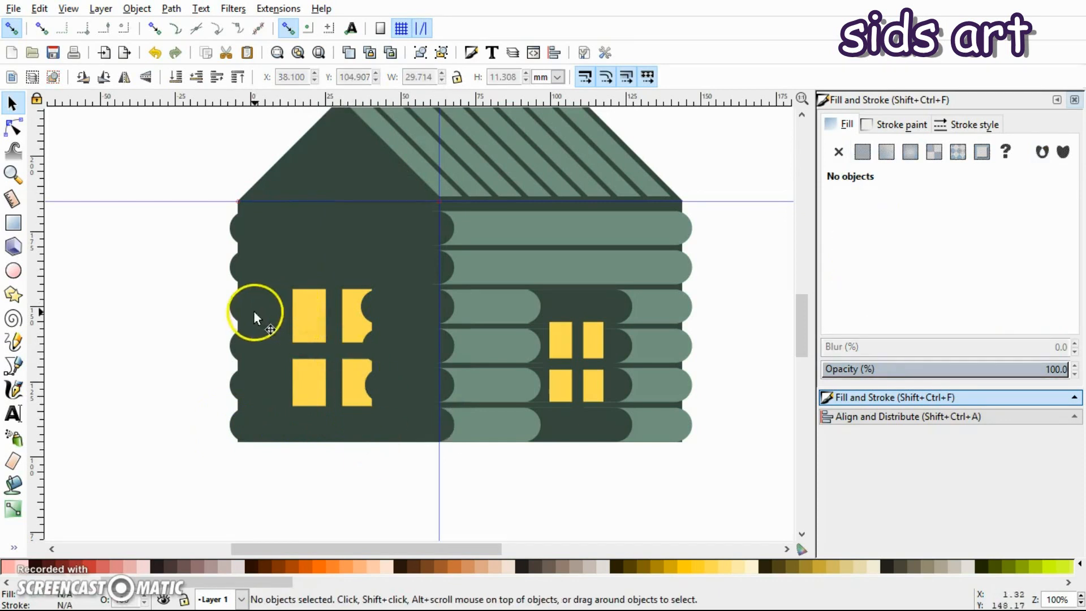
# Step: Duplicate the full-length third dark log of the gable wall and recolour the copy with the side logs' light green (71937f)
pyautogui.click(269, 307)
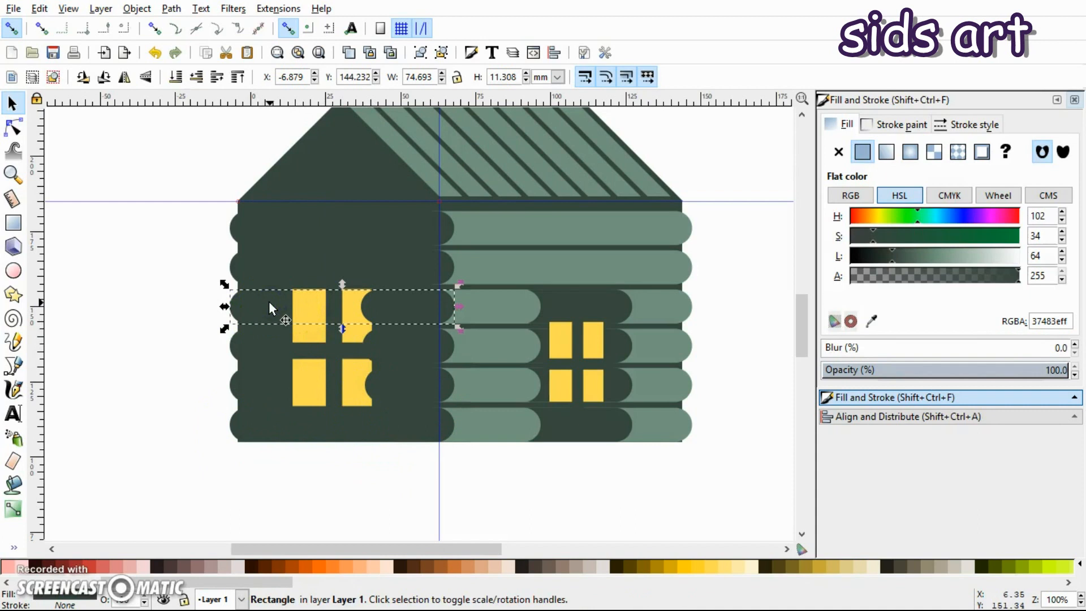
pyautogui.rightClick(269, 301)
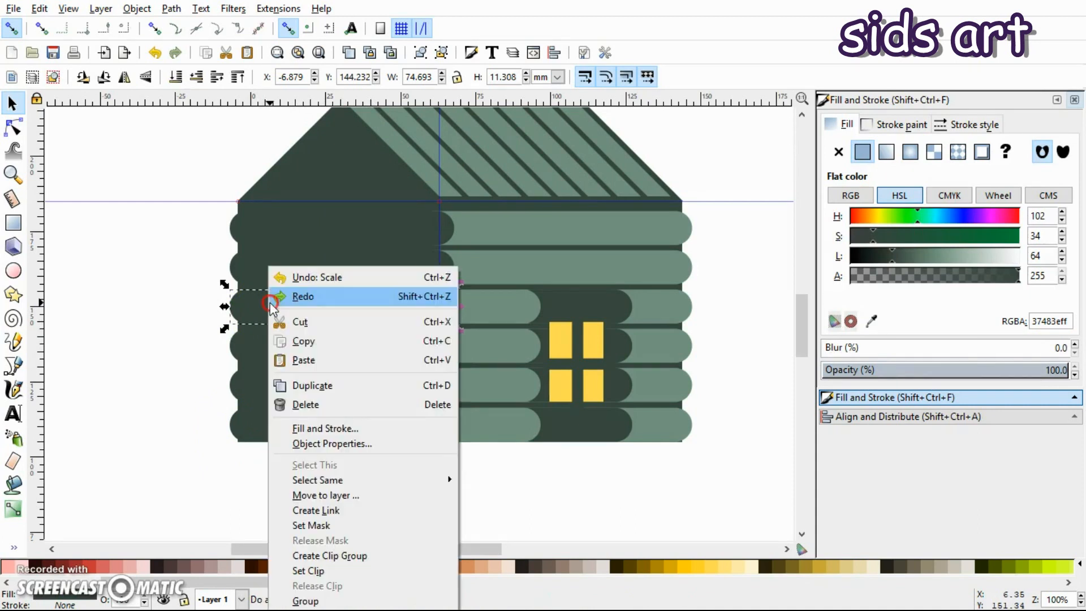
pyautogui.click(325, 378)
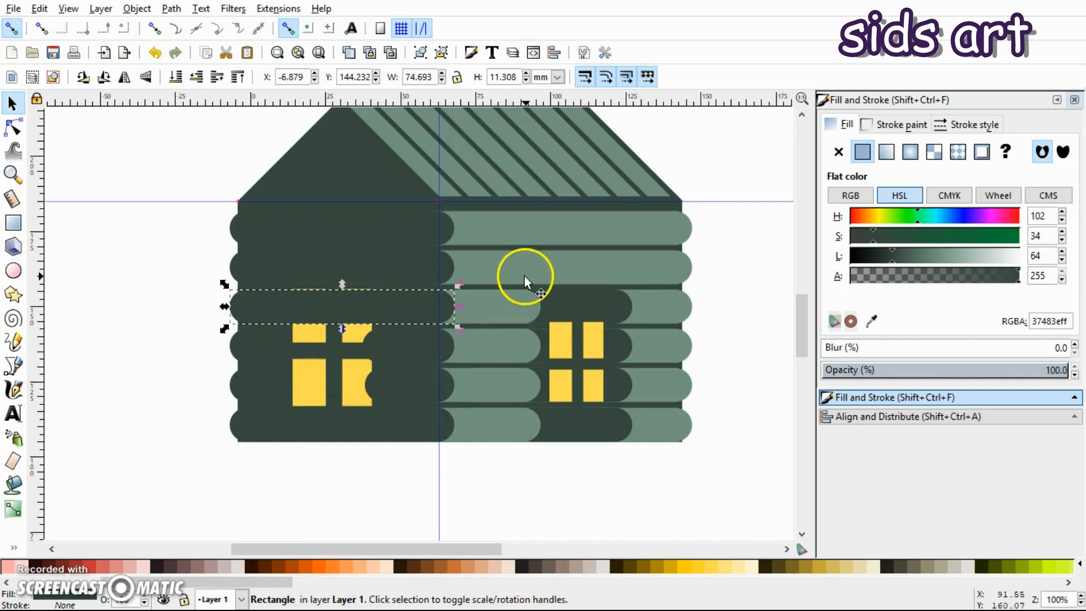
pyautogui.press('d')
pyautogui.click(541, 264)
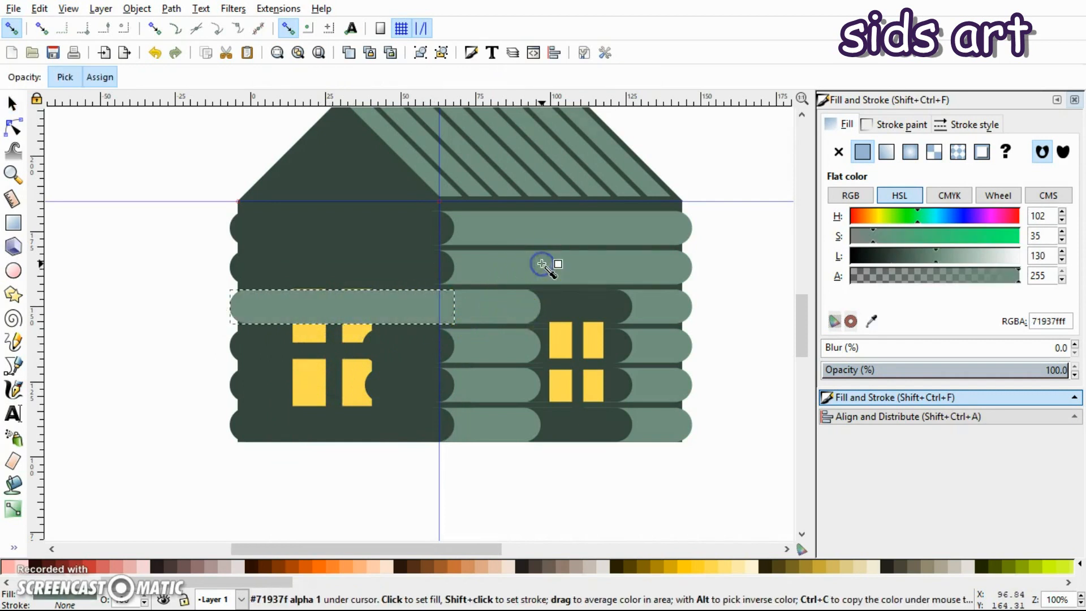
pyautogui.press('s')
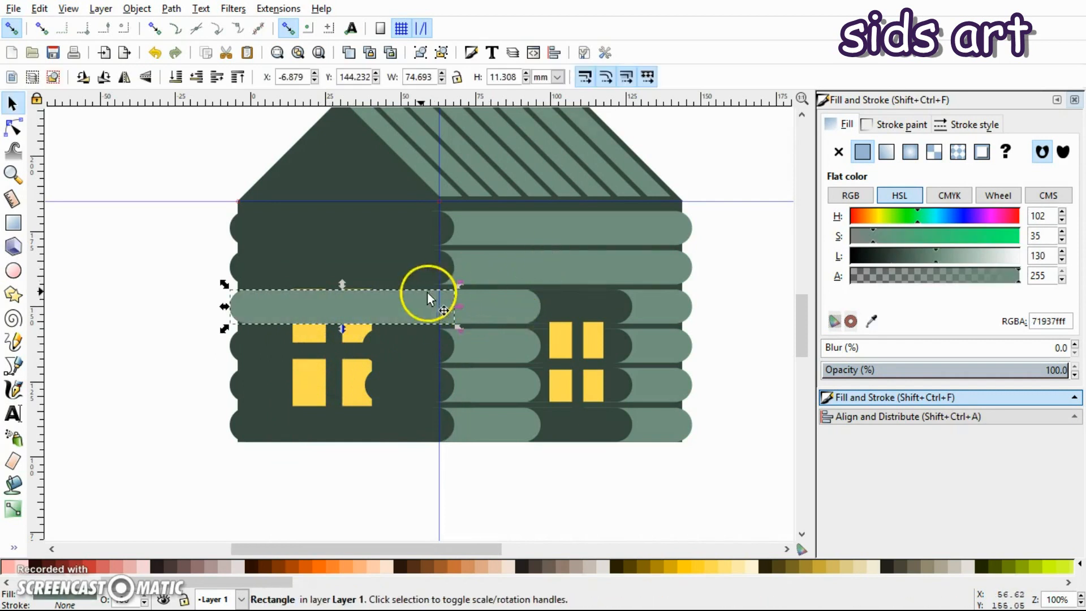
# Step: Lower the light green log behind the window and the short dark log, and shorten it from its left end to about 59.9 mm
pyautogui.click(195, 78)
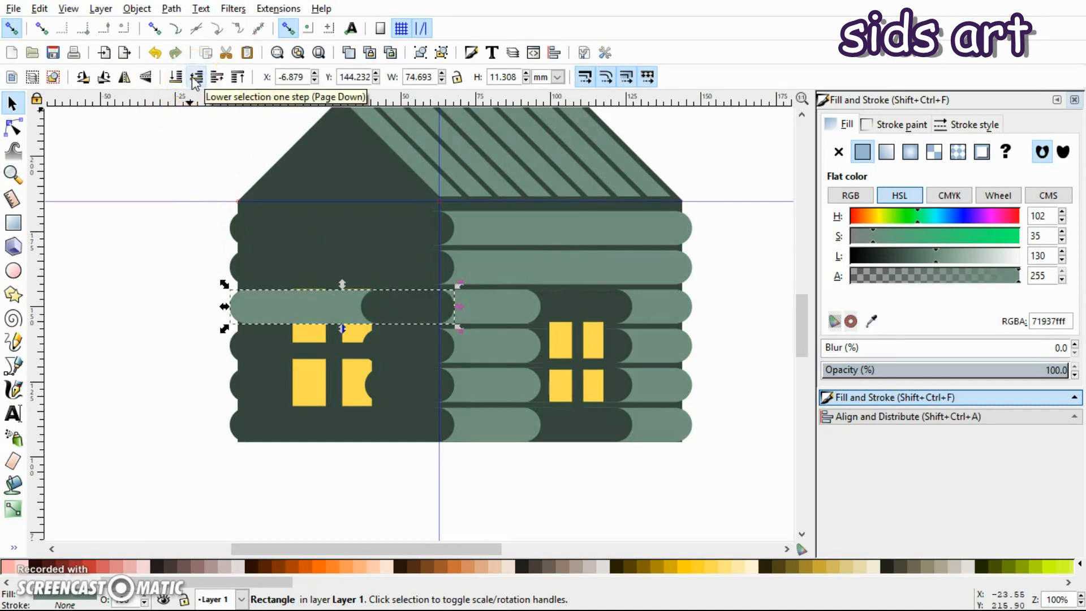
pyautogui.click(195, 78)
pyautogui.click(195, 78)
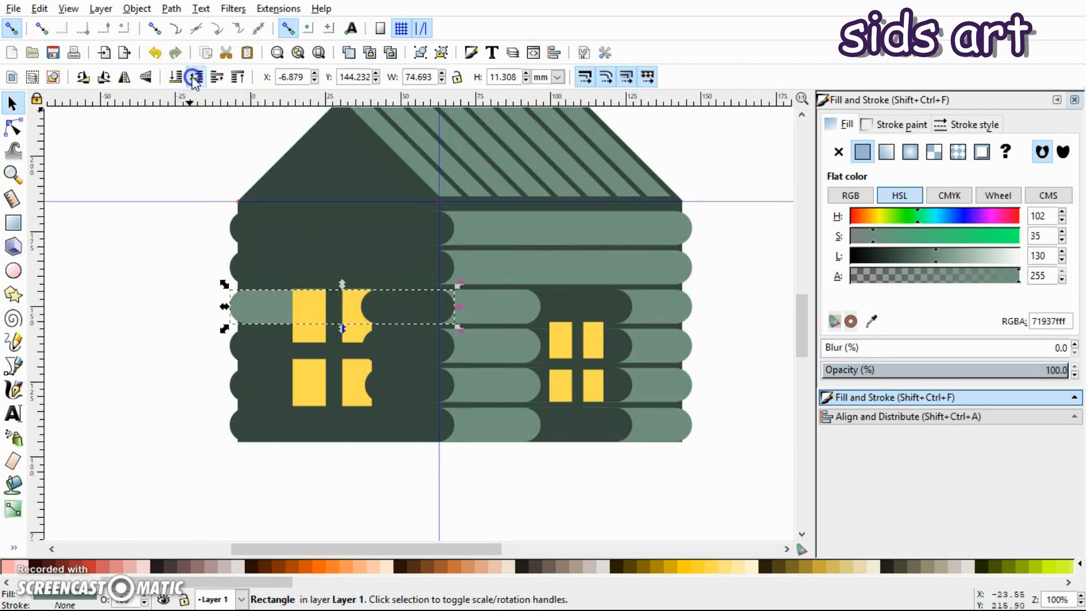
pyautogui.click(171, 160)
pyautogui.click(286, 294)
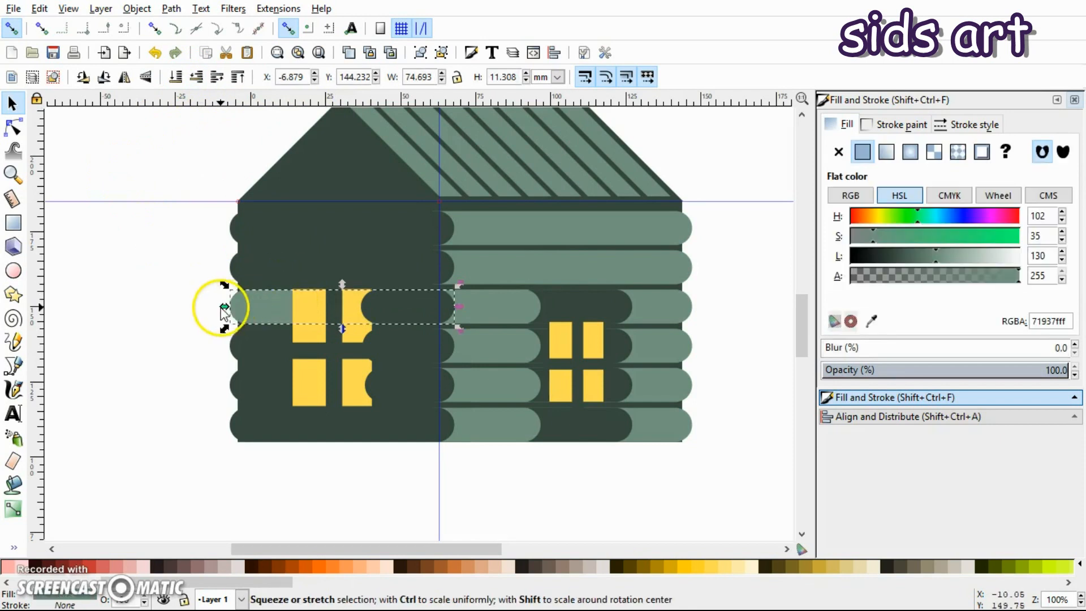
pyautogui.moveTo(224, 309); pyautogui.dragTo(267, 311)
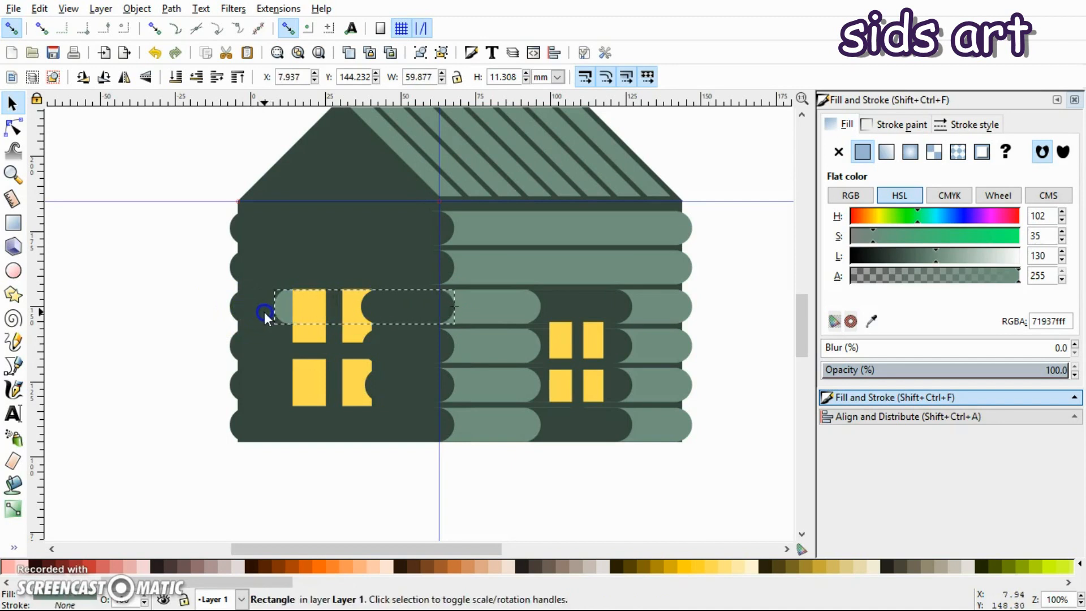
pyautogui.click(145, 297)
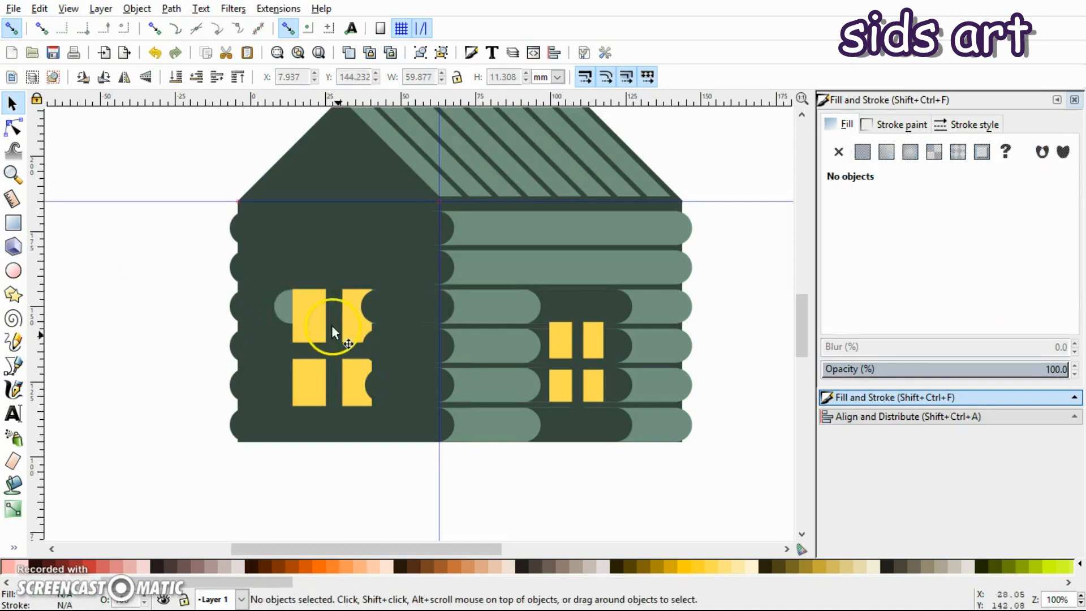
# Step: Duplicate the full-length fourth dark log of the gable wall and recolour the copy with the side logs' light green (71937f)
pyautogui.click(266, 342)
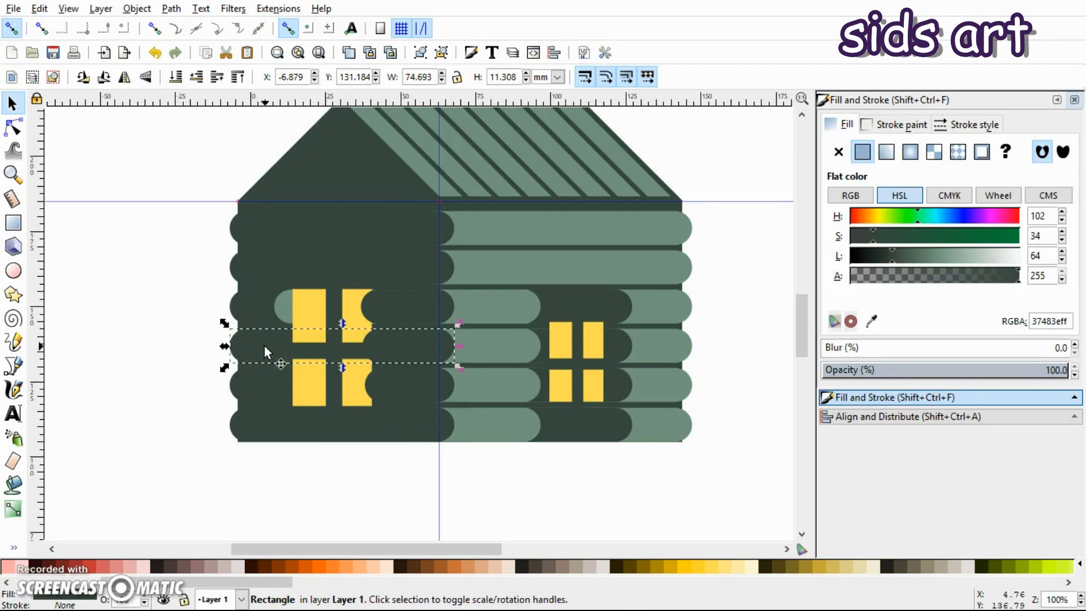
pyautogui.rightClick(264, 345)
pyautogui.click(298, 123)
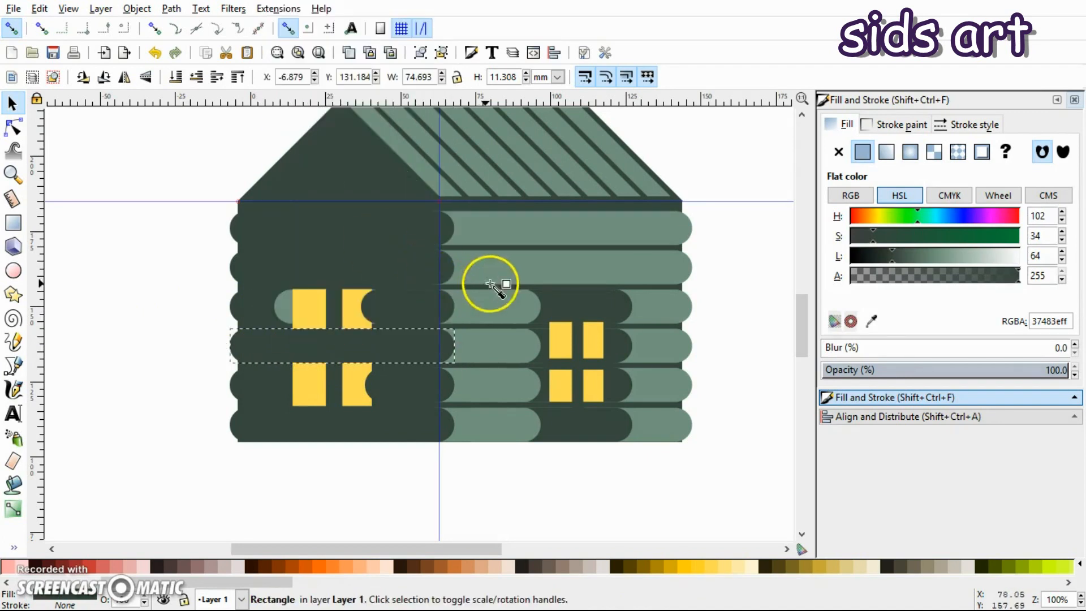
pyautogui.press('d')
pyautogui.click(502, 265)
pyautogui.press('d')
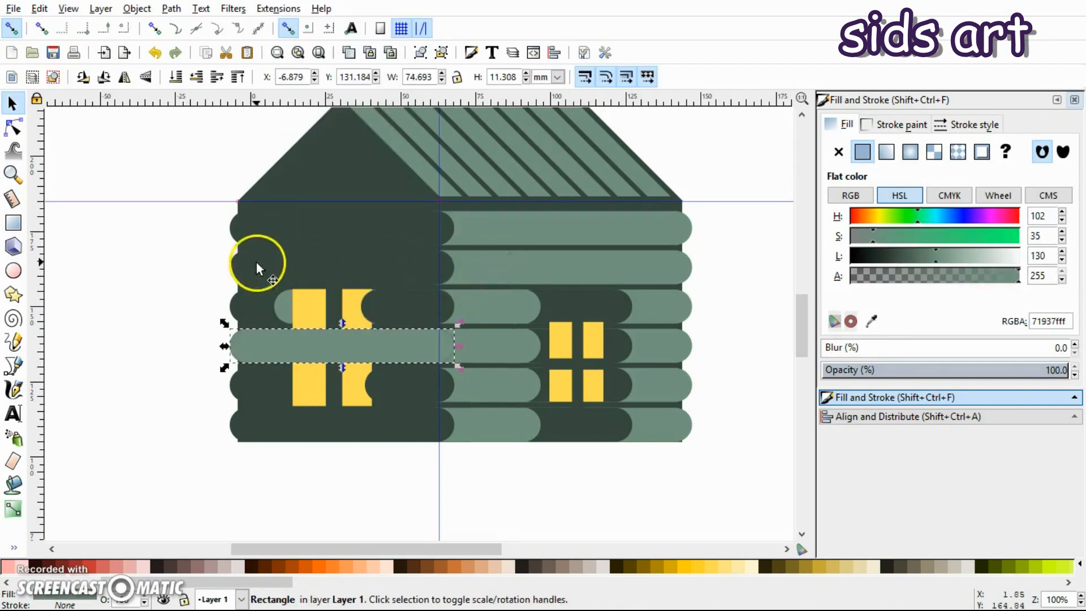
# Step: Lower the light green fourth log behind the window and the short dark log, and shorten it from its left end to about 60.4 mm
pyautogui.click(195, 78)
pyautogui.click(196, 77)
pyautogui.click(195, 78)
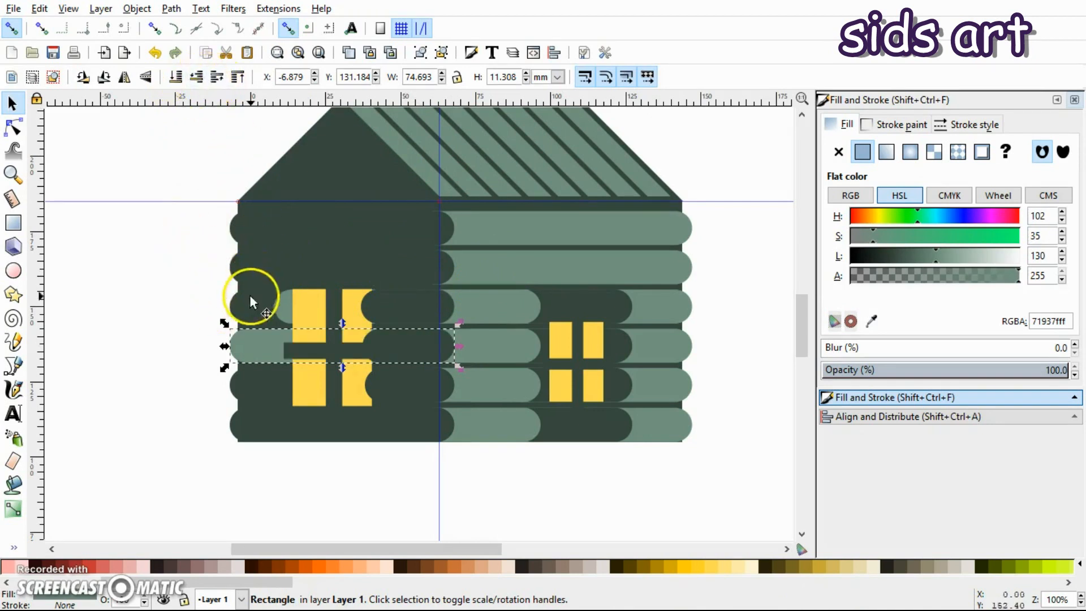
pyautogui.moveTo(224, 346); pyautogui.dragTo(268, 350)
pyautogui.click(153, 362)
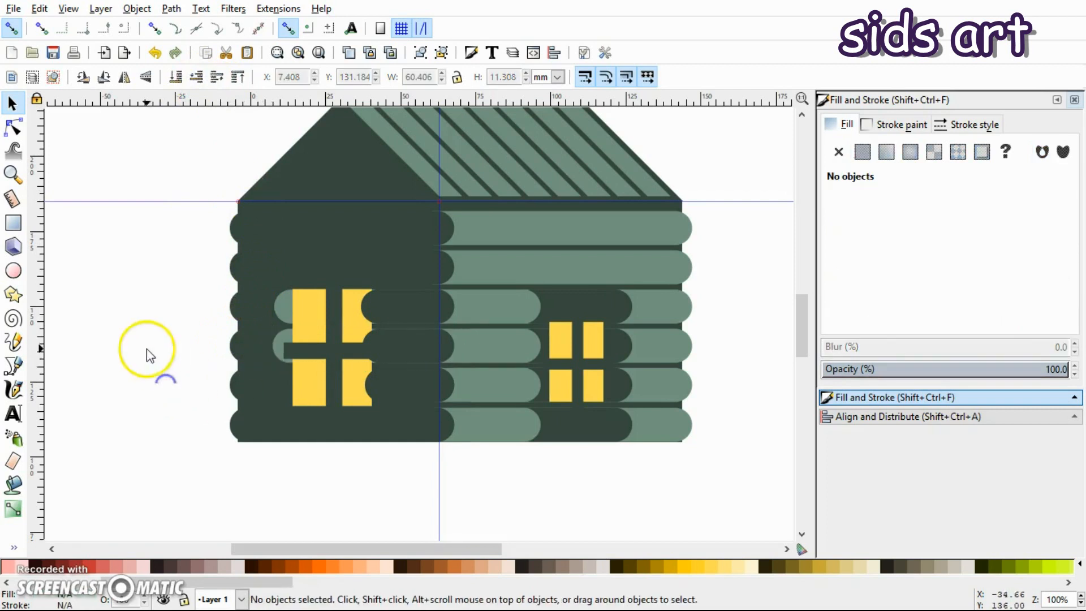
# Step: Shorten the gable window's horizontal dark bar from its left end to about 31.2 mm, flush with the yellow pane's edge
pyautogui.press('+')
pyautogui.press('+')
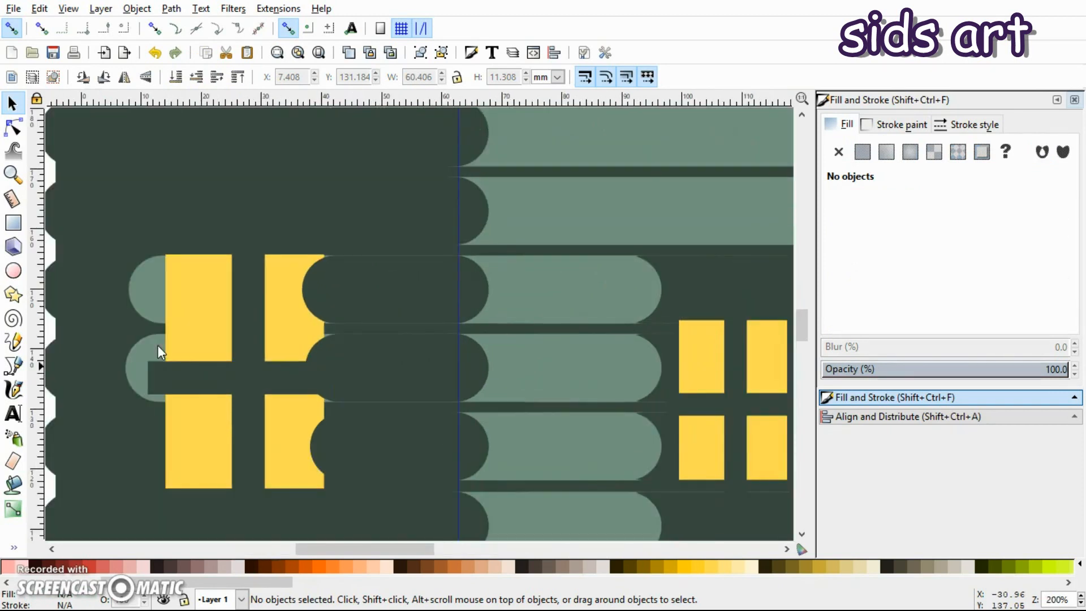
pyautogui.moveTo(356, 547); pyautogui.dragTo(313, 497)
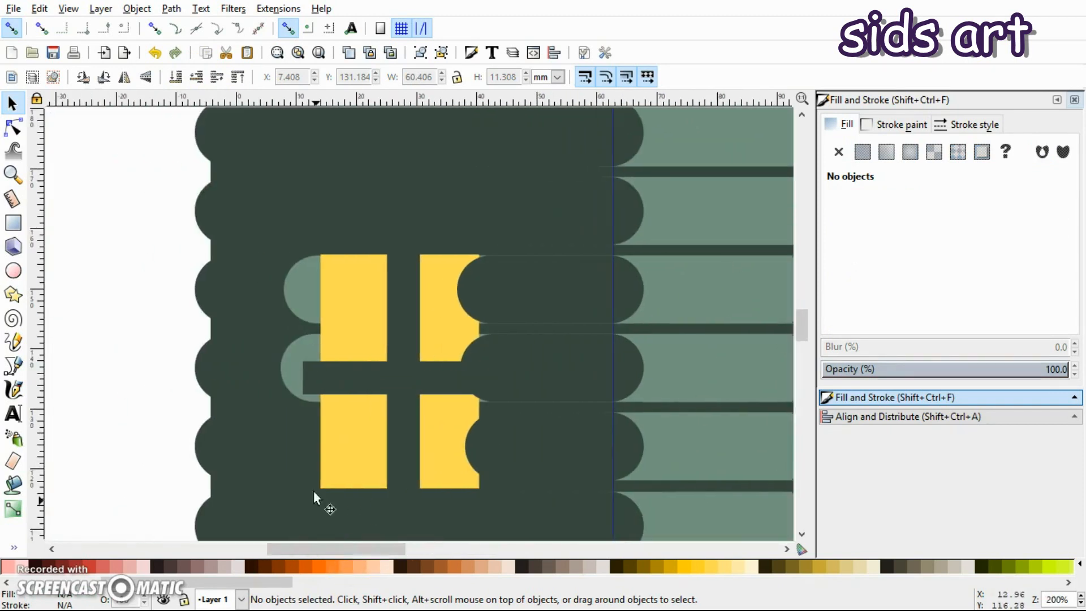
pyautogui.click(307, 371)
pyautogui.moveTo(297, 381)
pyautogui.mouseDown()
pyautogui.moveTo(313, 390)
pyautogui.moveTo(313, 380)
pyautogui.mouseUp()
pyautogui.click(152, 378)
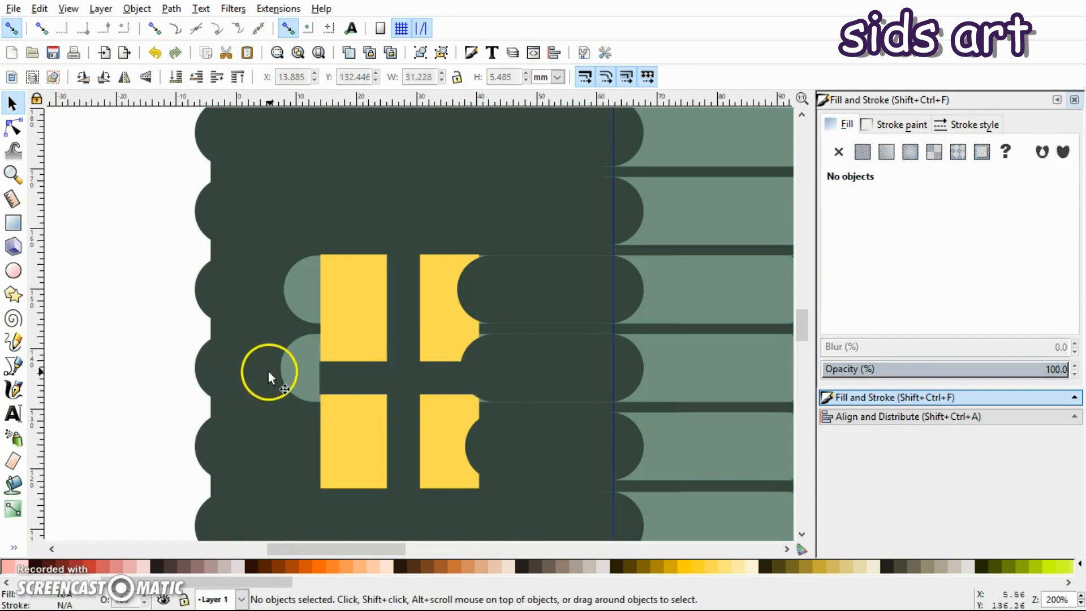
# Step: Duplicate the full-length fifth dark log of the gable wall and recolour the copy with the side logs' light green (71937f)
pyautogui.scroll(-3, 280, 367)
pyautogui.click(239, 380)
pyautogui.rightClick(239, 380)
pyautogui.click(252, 155)
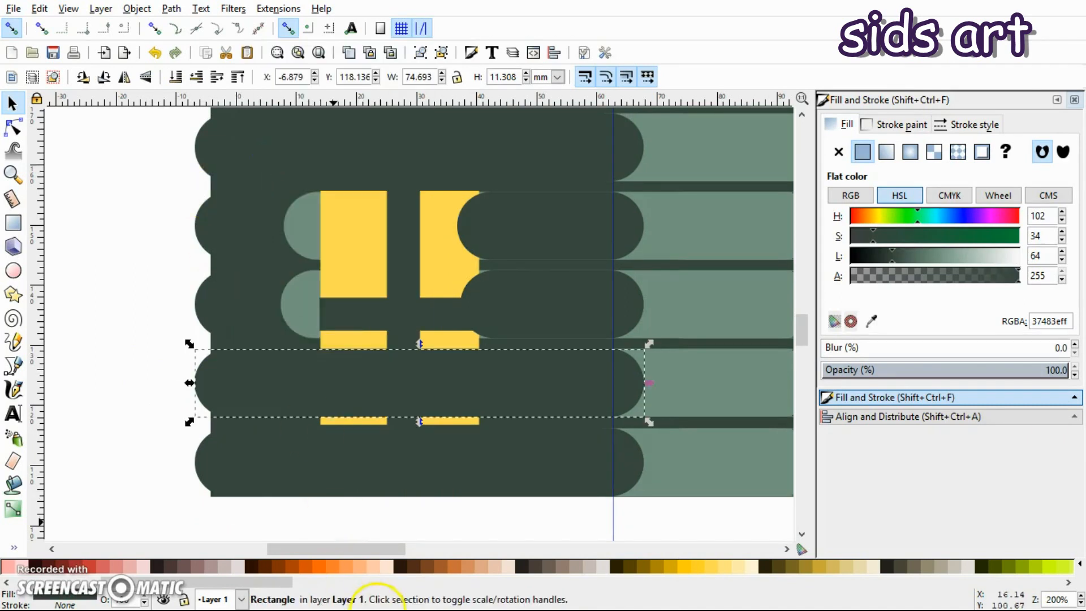
pyautogui.moveTo(316, 552); pyautogui.dragTo(347, 552)
pyautogui.press('d')
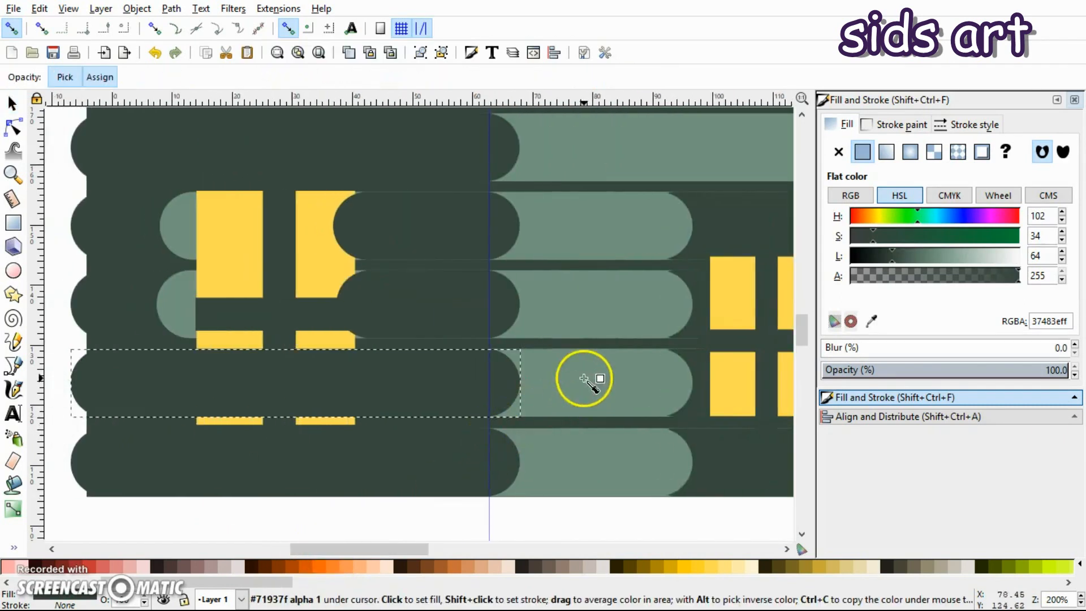
pyautogui.click(583, 379)
pyautogui.press('s')
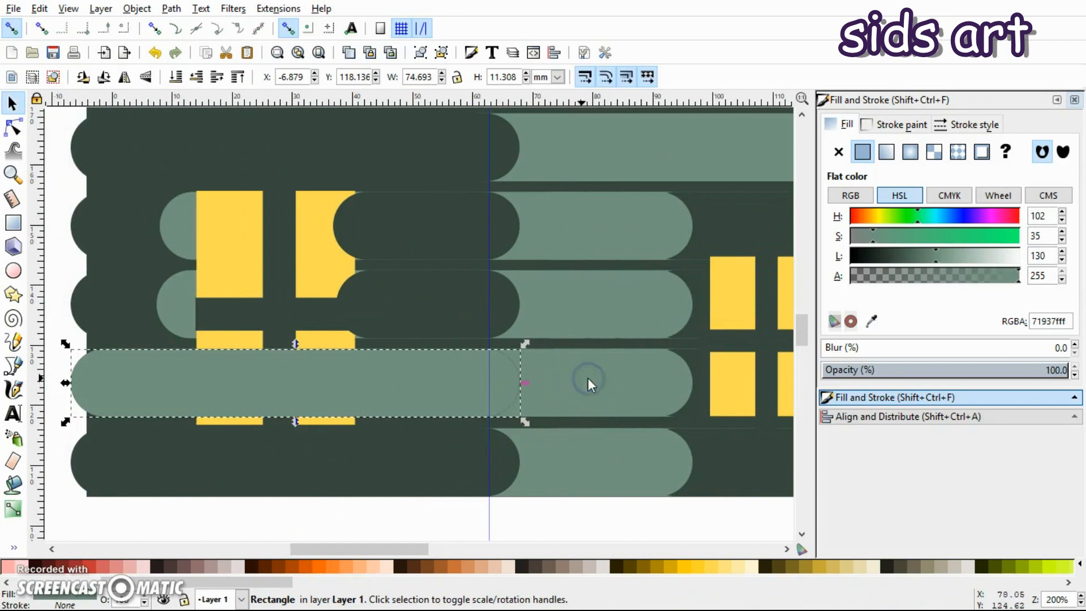
# Step: Lower the light green fifth log behind the window and the short dark log, and shorten it from its left end to about 60.4 mm
pyautogui.click(196, 78)
pyautogui.click(196, 79)
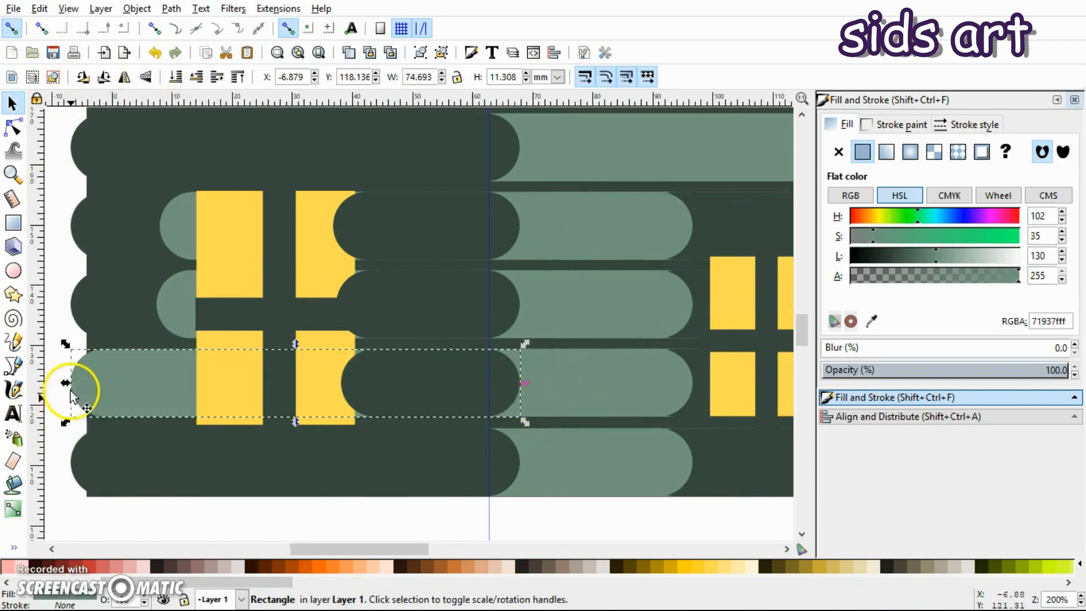
pyautogui.moveTo(77, 391)
pyautogui.mouseDown()
pyautogui.moveTo(161, 380)
pyautogui.moveTo(70, 384)
pyautogui.moveTo(78, 389)
pyautogui.mouseUp()
pyautogui.hotkey('ctrl', 'z')
pyautogui.moveTo(135, 388); pyautogui.dragTo(151, 392)
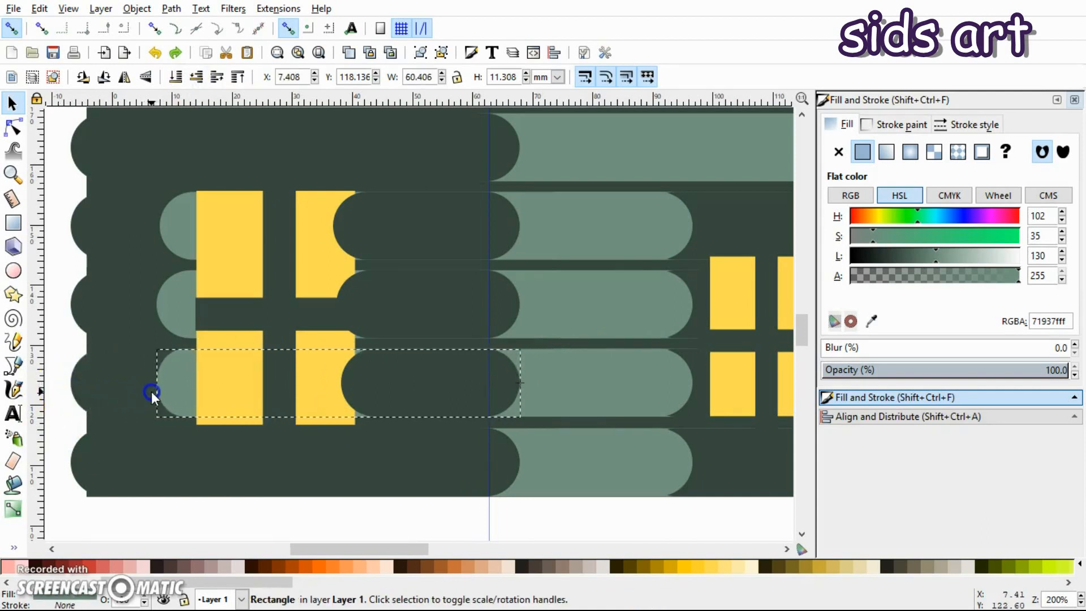
pyautogui.click(317, 537)
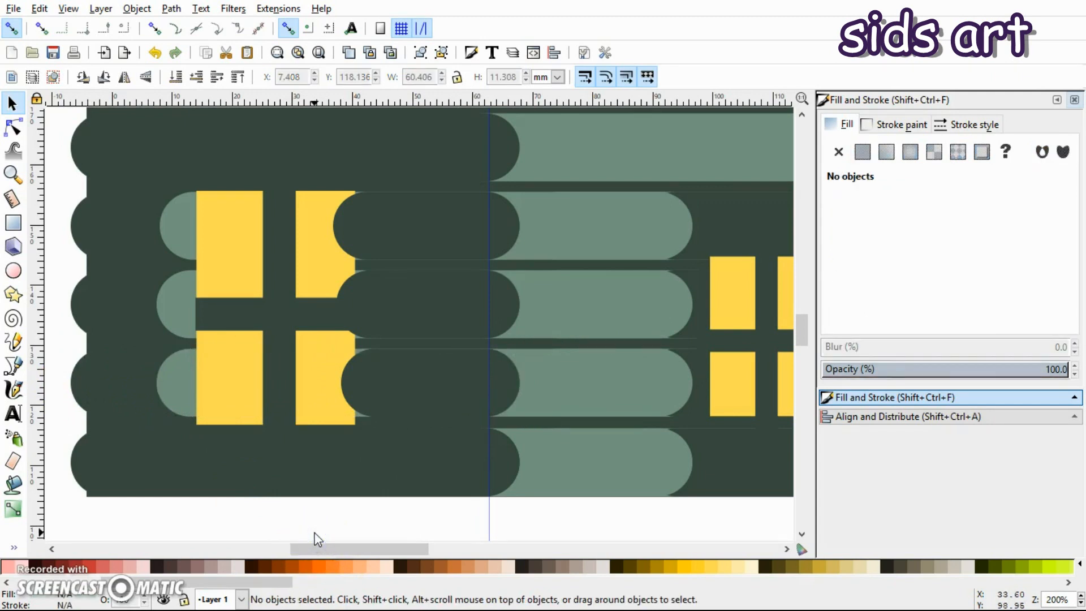
# Step: Widen the gable window's yellow rectangle from its right edge to about 28.1 mm, covering the gaps beside the short dark logs
pyautogui.press('-')
pyautogui.press('-')
pyautogui.press('-')
pyautogui.scroll(1, 381, 501)
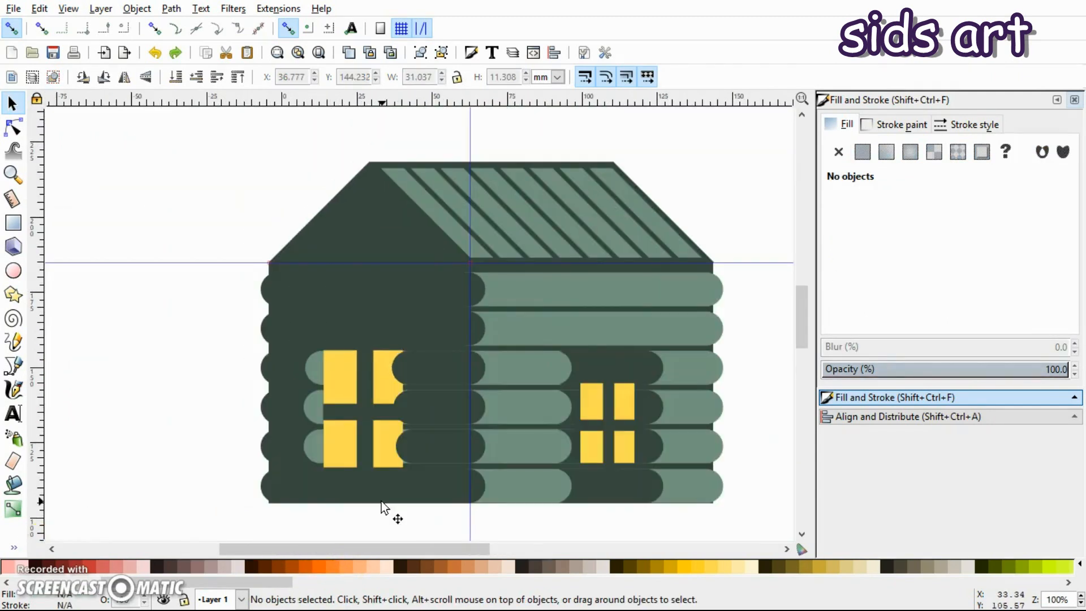
pyautogui.scroll(-3, 473, 498)
pyautogui.press('+')
pyautogui.press('+')
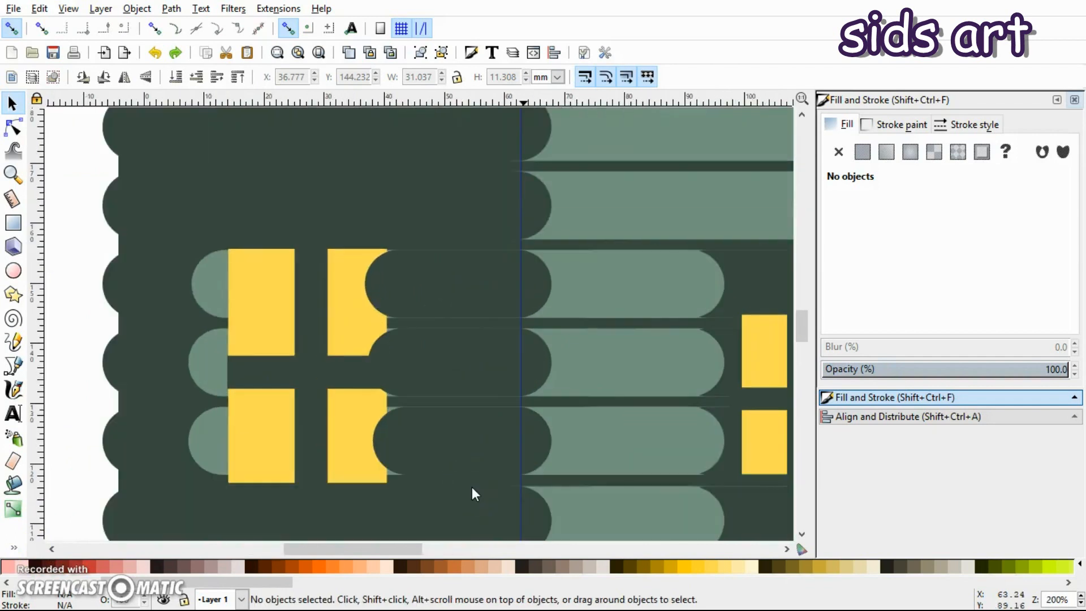
pyautogui.press('+')
pyautogui.press('+')
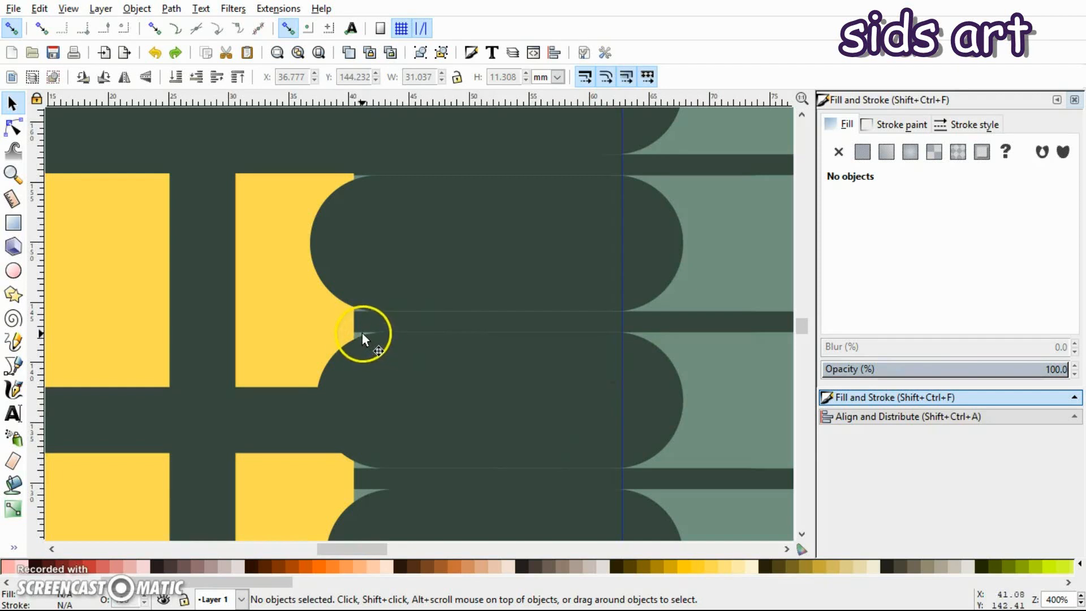
pyautogui.press('-')
pyautogui.press('-')
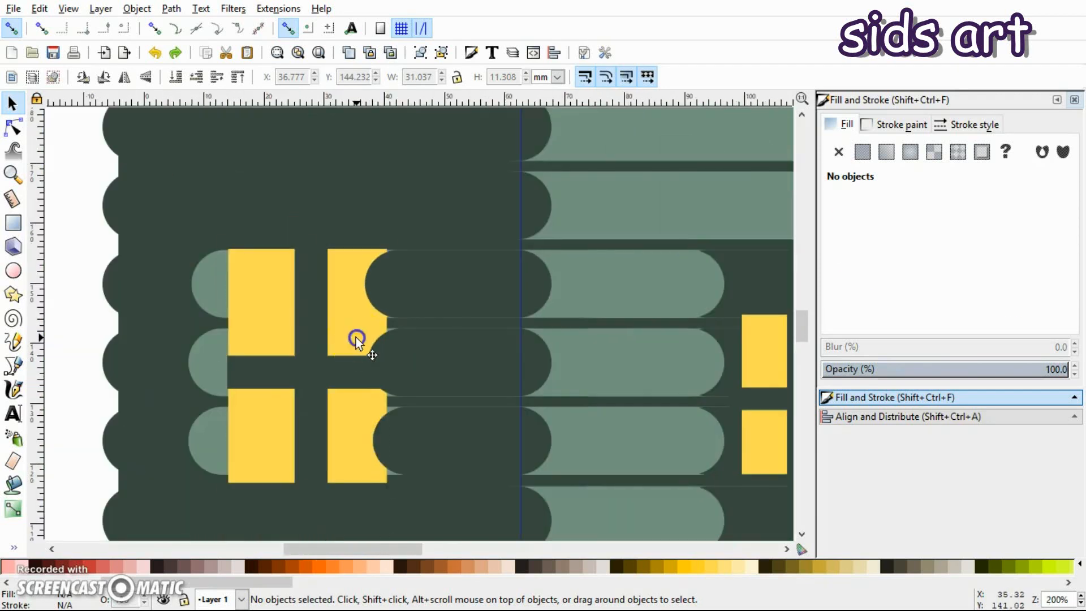
pyautogui.click(356, 338)
pyautogui.moveTo(392, 366); pyautogui.dragTo(402, 367)
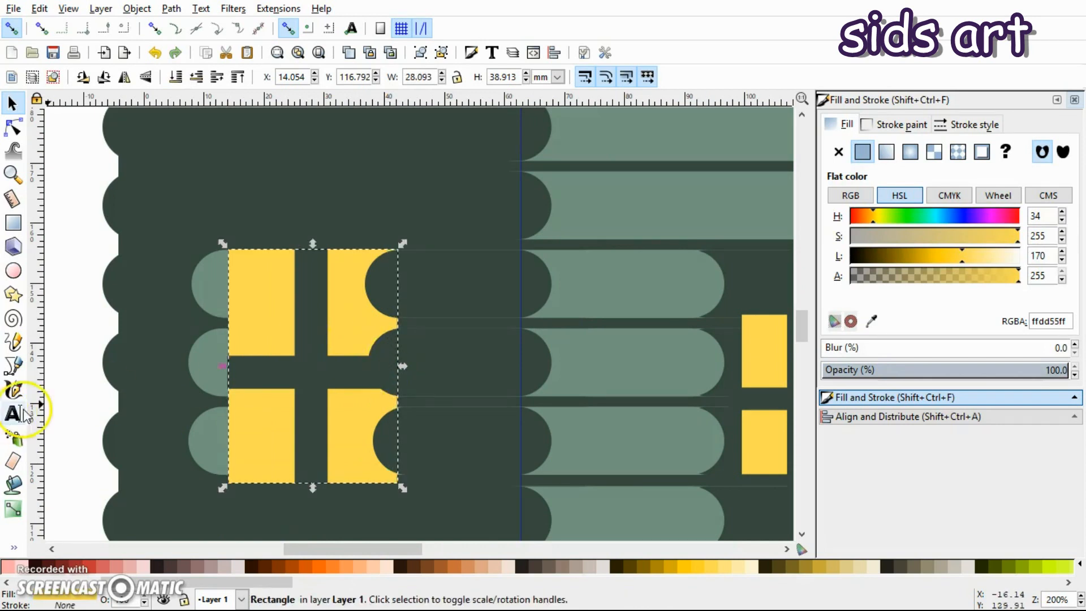
# Step: Shorten the gable window's yellow rectangle from its lower edge to about 37.5 mm high, aligned with the fifth log's bottom
pyautogui.scroll(-3, 109, 380)
pyautogui.hscroll(2, 359, 549)
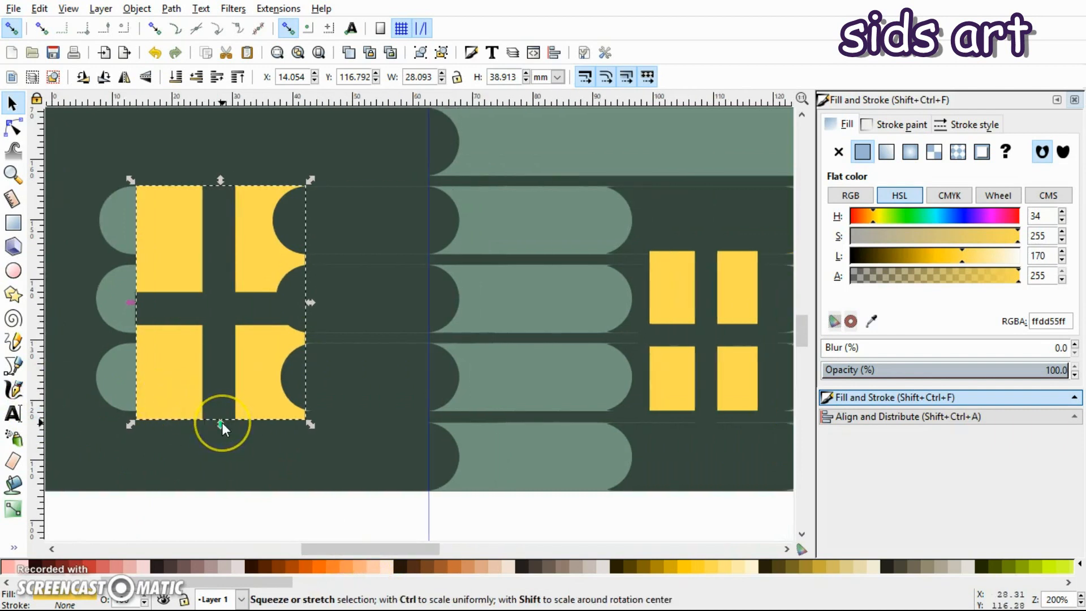
pyautogui.moveTo(222, 421); pyautogui.dragTo(209, 413)
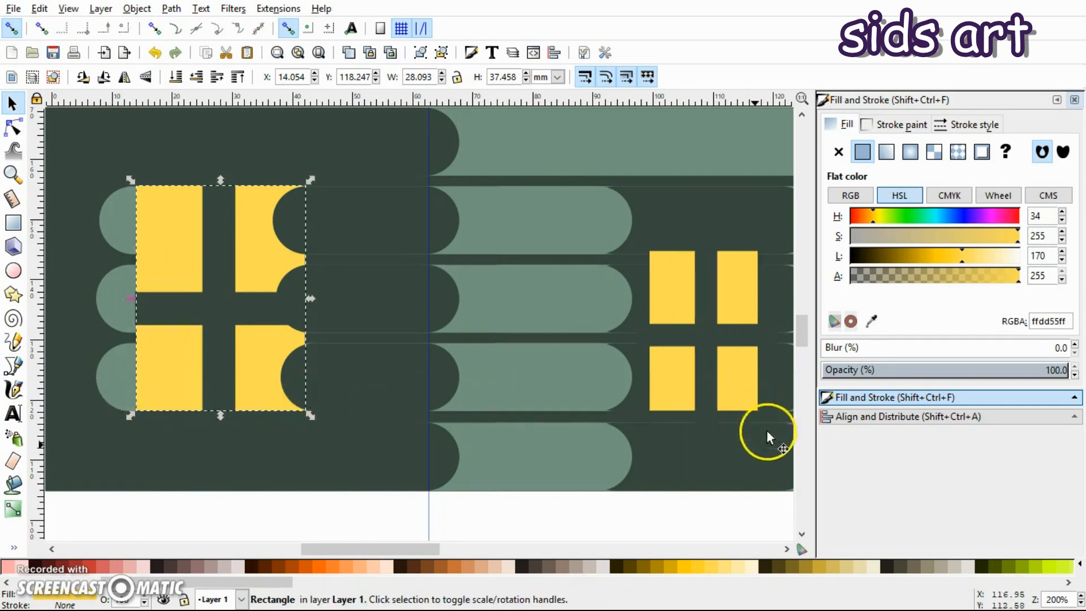
pyautogui.scroll(-3, 617, 466)
pyautogui.scroll(4, 616, 453)
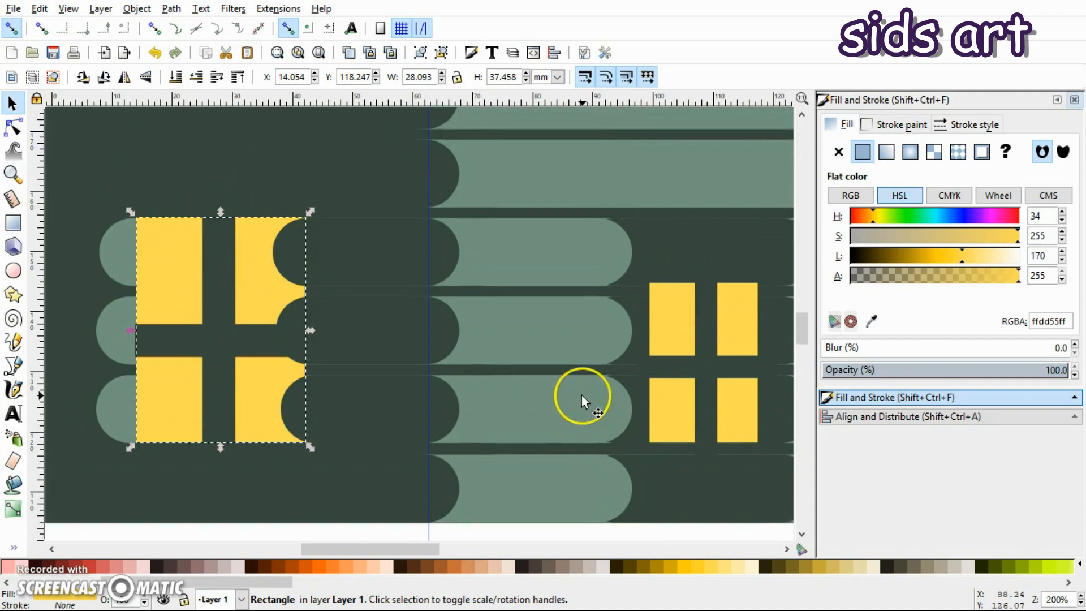
pyautogui.press('-')
pyautogui.press('-')
pyautogui.press('-')
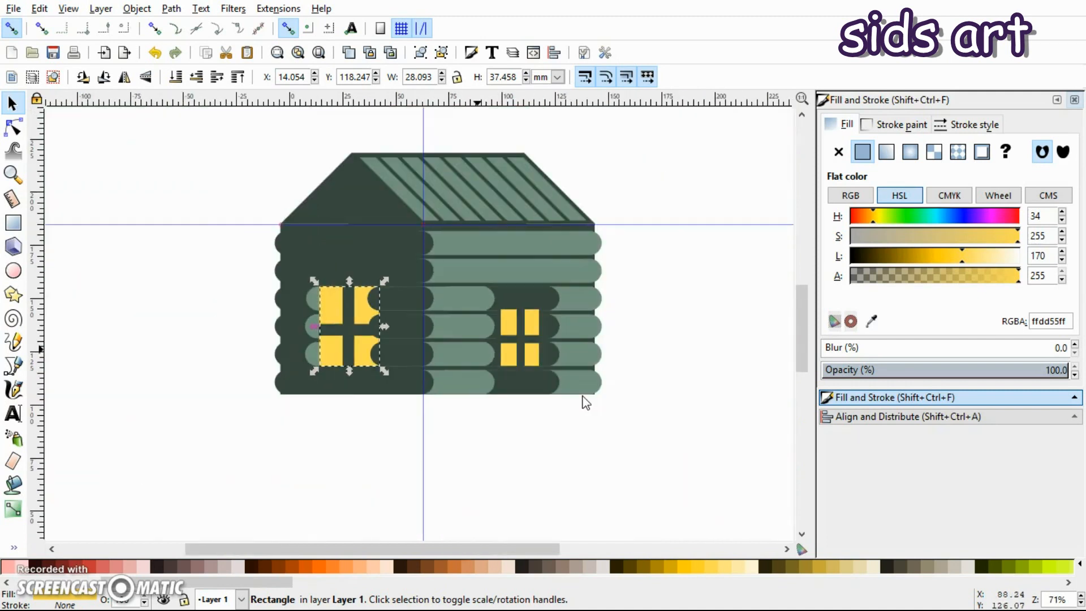
pyautogui.click(632, 337)
# Step: Duplicate the side wall's top light green log and place the copy along the roof ridge, at about X 24.2, Y 217.7 mm
pyautogui.scroll(5, 635, 334)
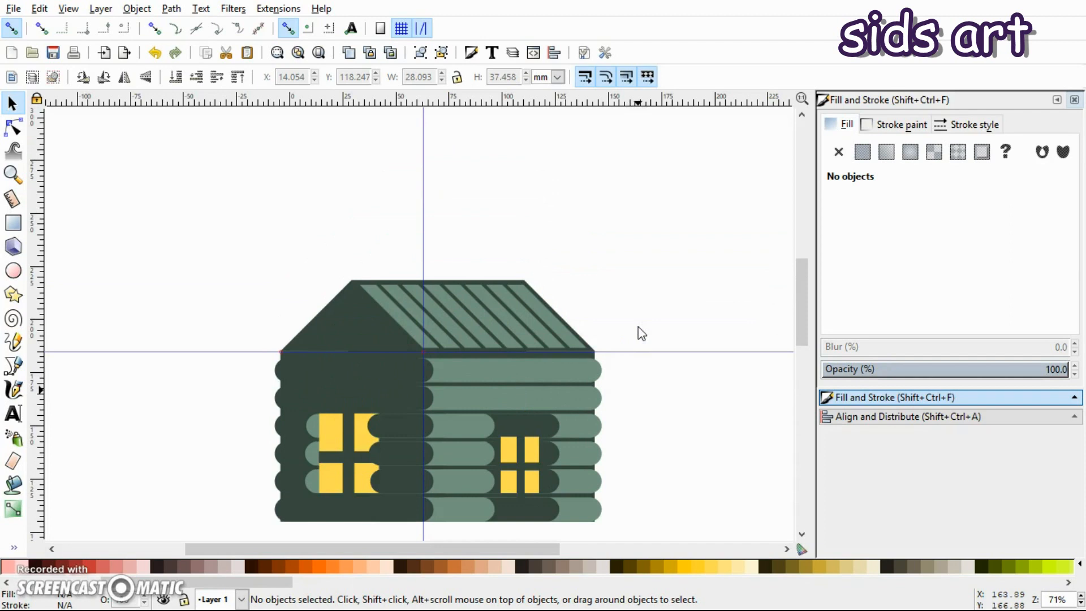
pyautogui.press('+')
pyautogui.click(528, 391)
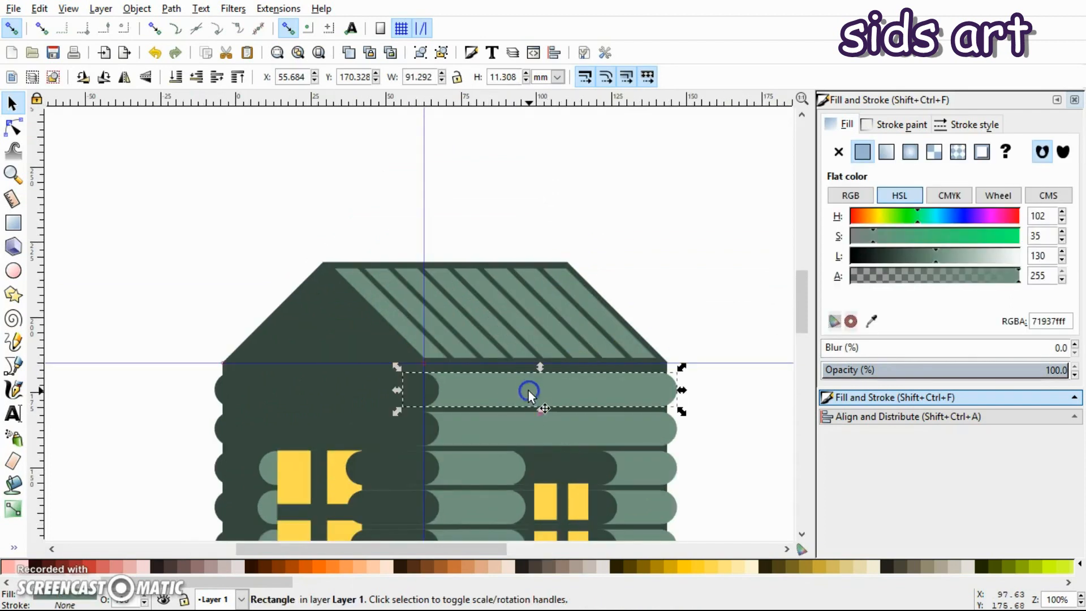
pyautogui.rightClick(526, 390)
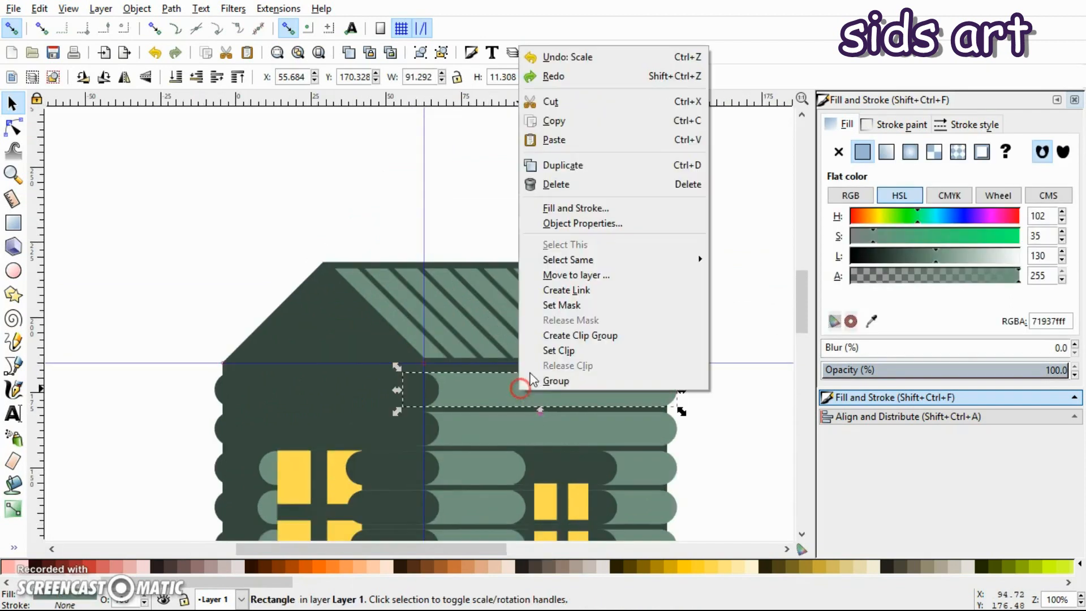
pyautogui.click(563, 168)
pyautogui.moveTo(485, 390); pyautogui.dragTo(388, 247)
pyautogui.click(582, 250)
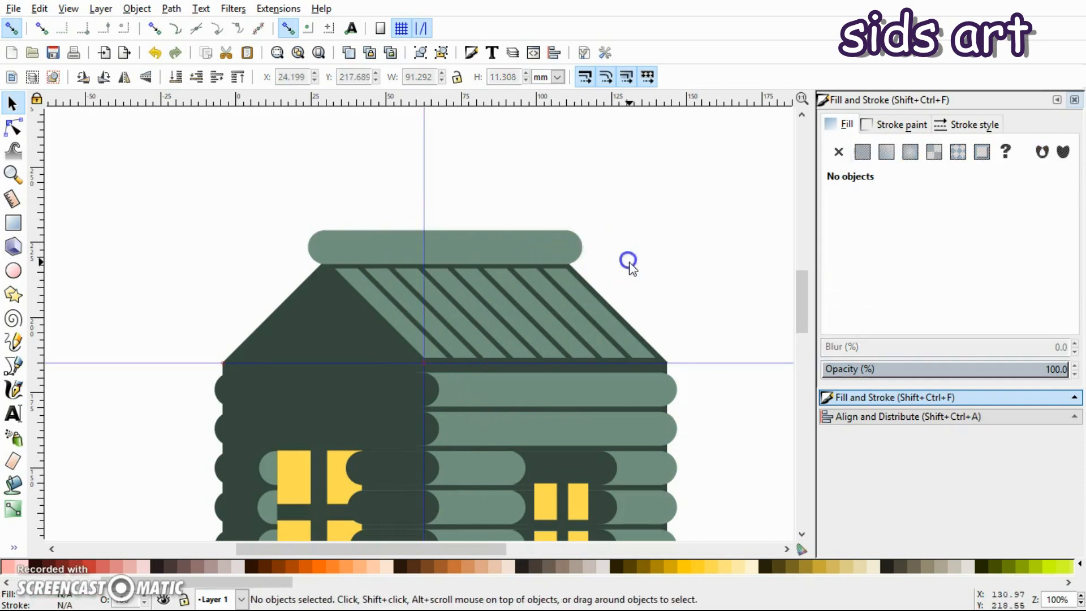
# Step: Duplicate the ridge log and recolour the copy with the gable's dark green (37483e)
pyautogui.click(554, 243)
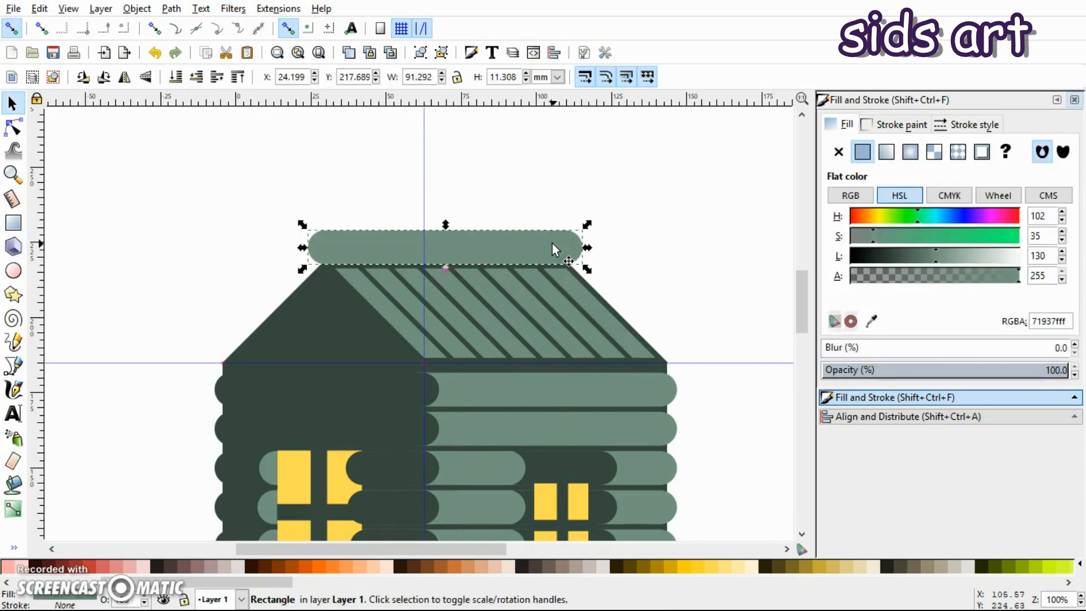
pyautogui.rightClick(552, 243)
pyautogui.click(583, 360)
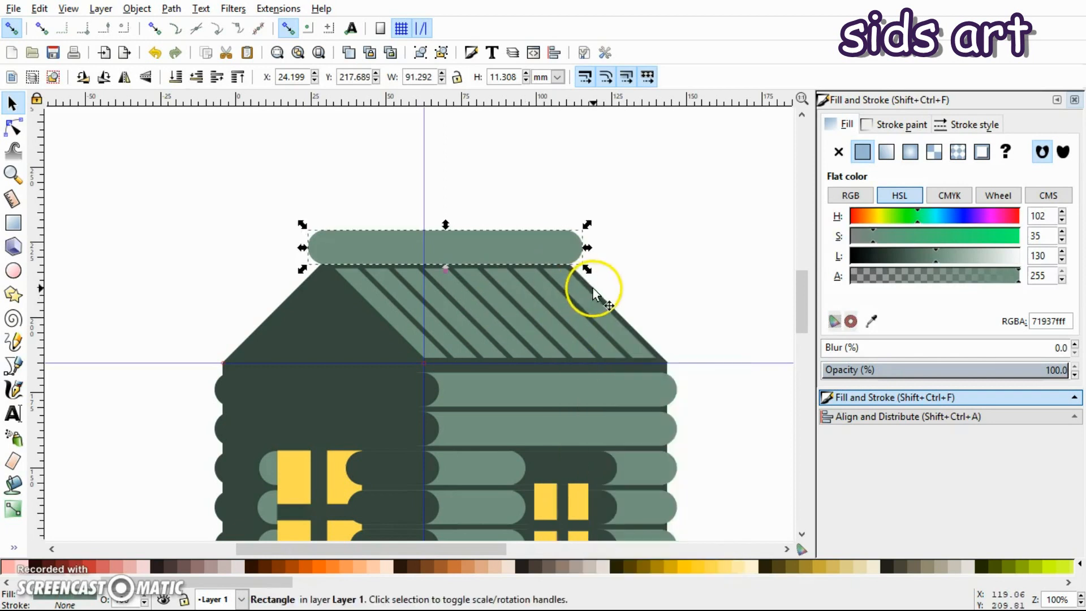
pyautogui.press('d')
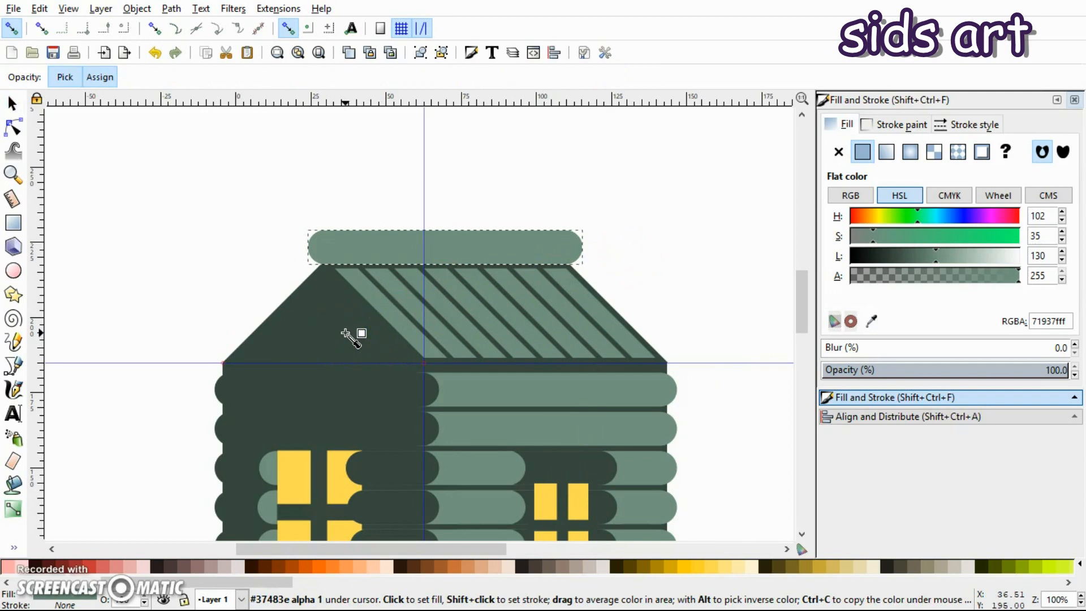
pyautogui.click(345, 333)
pyautogui.press('s')
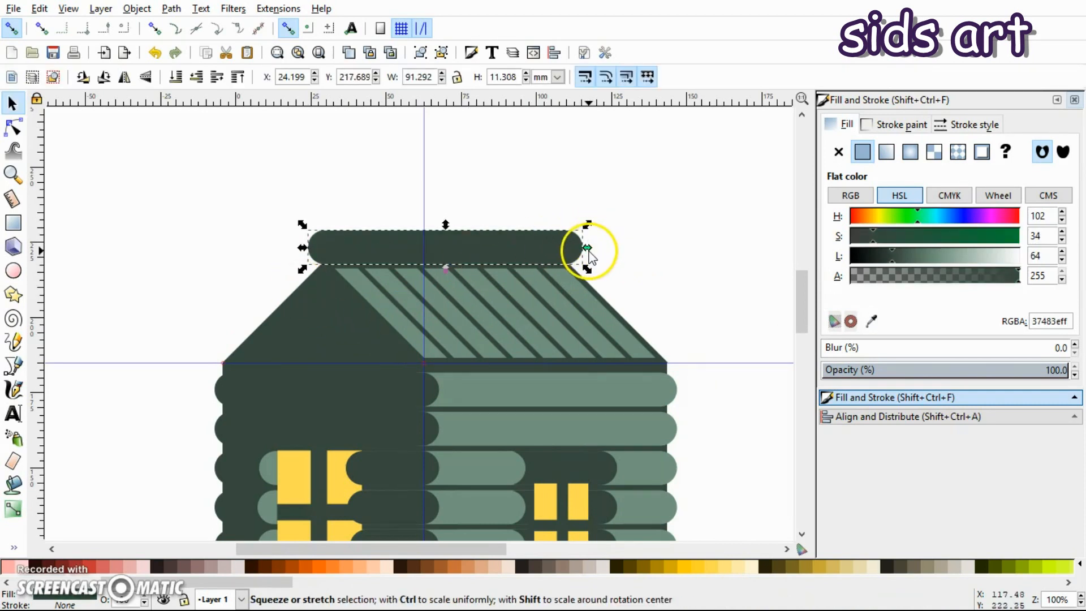
# Step: Shorten the dark ridge log copy from its right end to about 9 mm as an end cap
pyautogui.moveTo(587, 249); pyautogui.dragTo(340, 253)
pyautogui.click(357, 199)
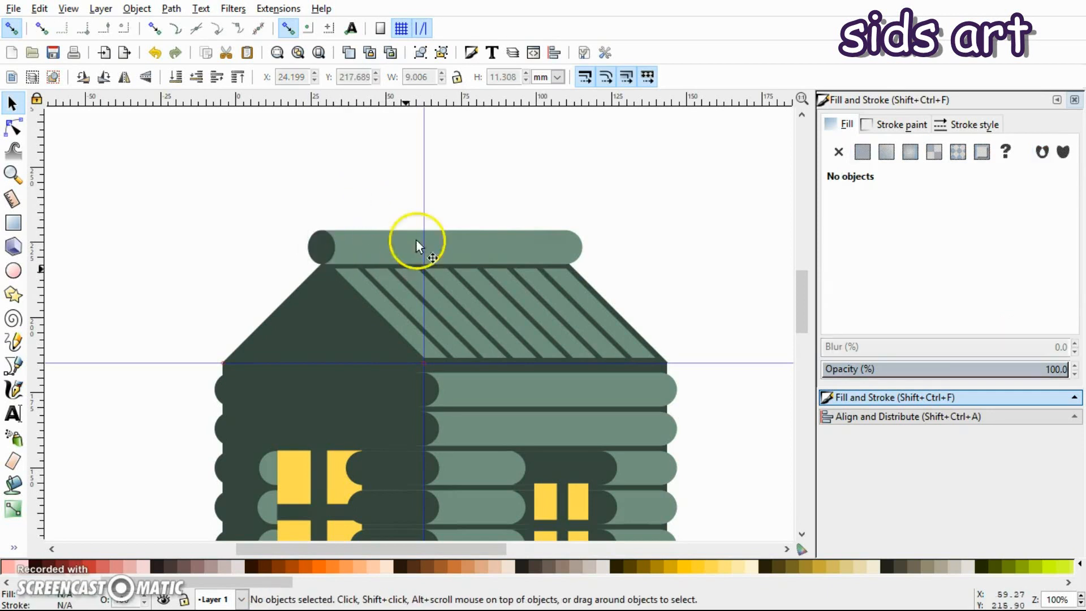
pyautogui.scroll(-4, 683, 267)
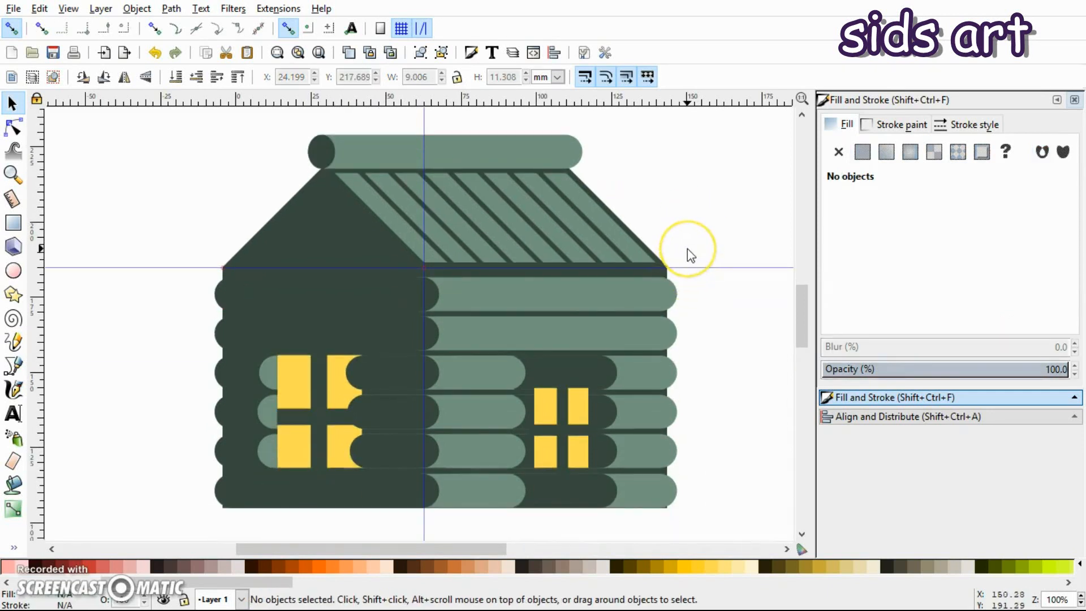
pyautogui.scroll(1, 687, 249)
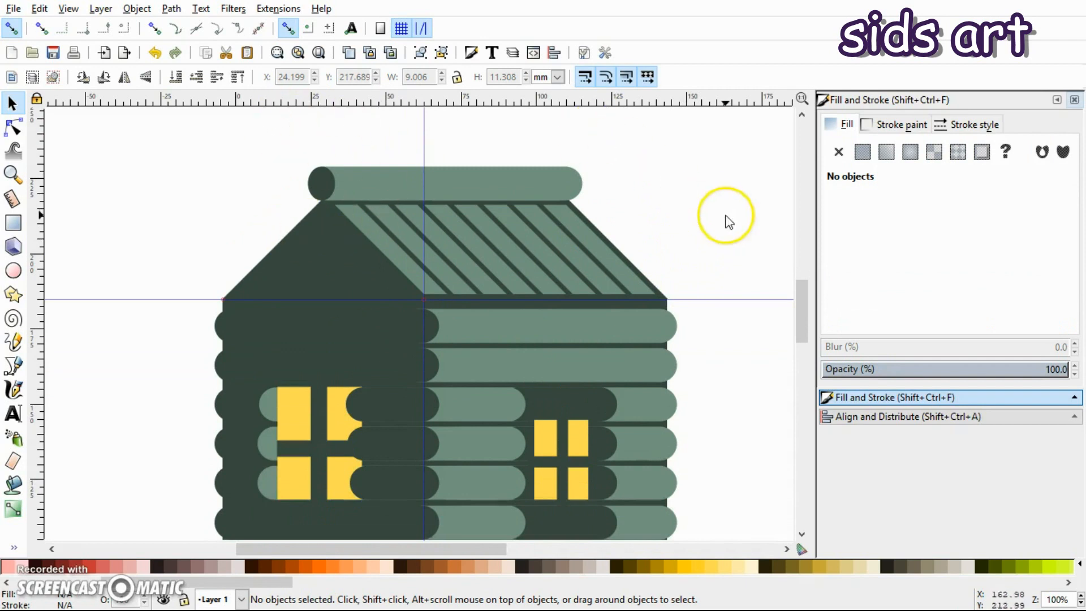
pyautogui.scroll(2, 729, 222)
pyautogui.scroll(2, 419, 206)
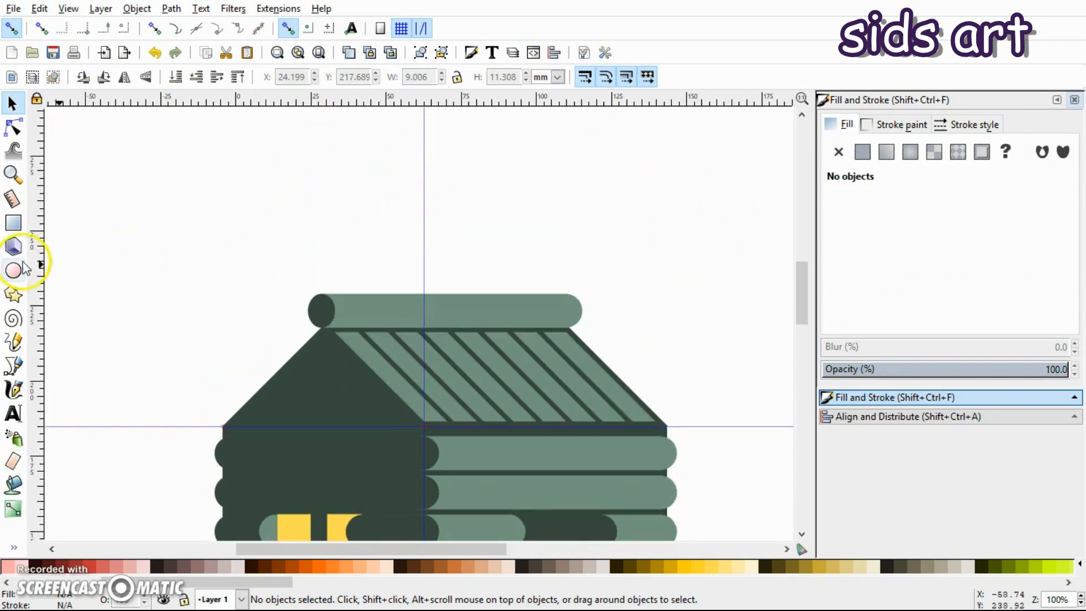
# Step: Draw a chimney rectangle about 19.8 × 26.5 mm over the roof ridge and fill it with the ridge log's light green (71937f)
pyautogui.click(11, 222)
pyautogui.moveTo(371, 247)
pyautogui.mouseDown()
pyautogui.moveTo(415, 317)
pyautogui.moveTo(446, 317)
pyautogui.moveTo(405, 325)
pyautogui.moveTo(444, 325)
pyautogui.moveTo(431, 327)
pyautogui.mouseUp()
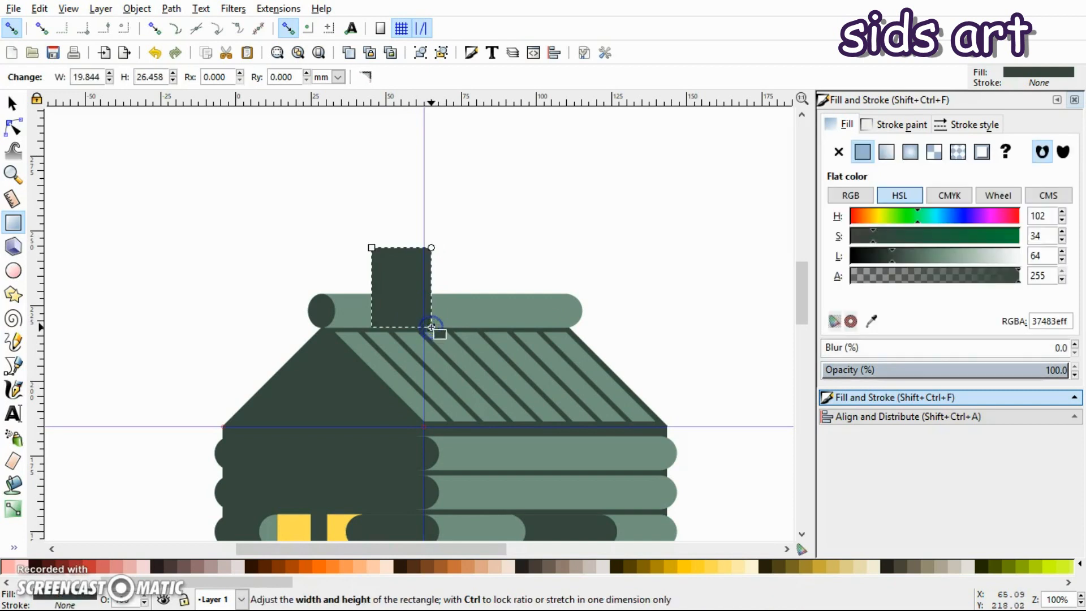
pyautogui.press('s')
pyautogui.press('d')
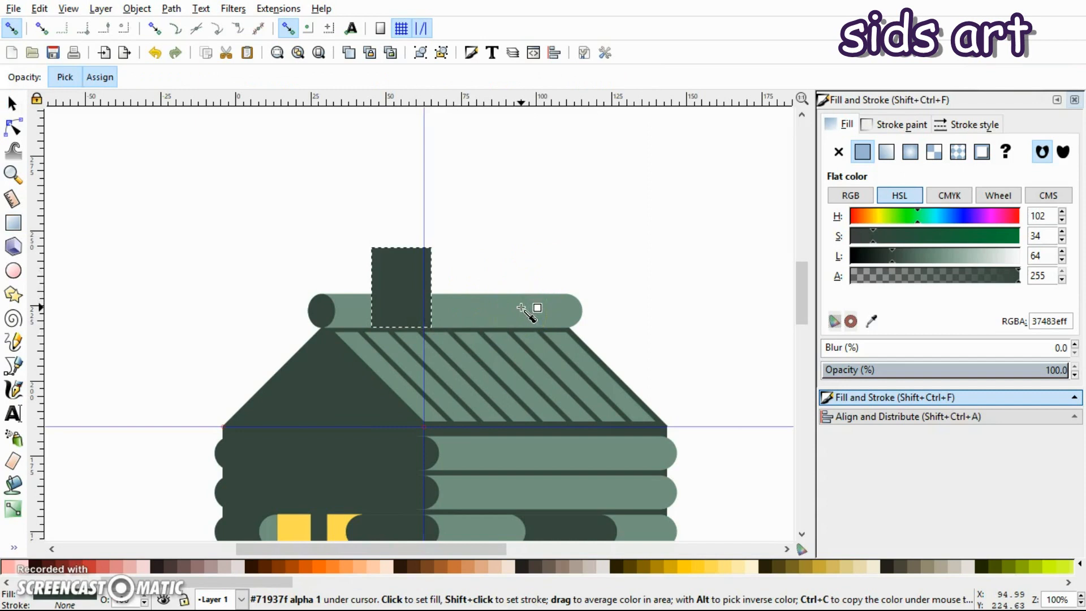
pyautogui.click(527, 312)
pyautogui.press('s')
pyautogui.click(474, 244)
pyautogui.click(388, 270)
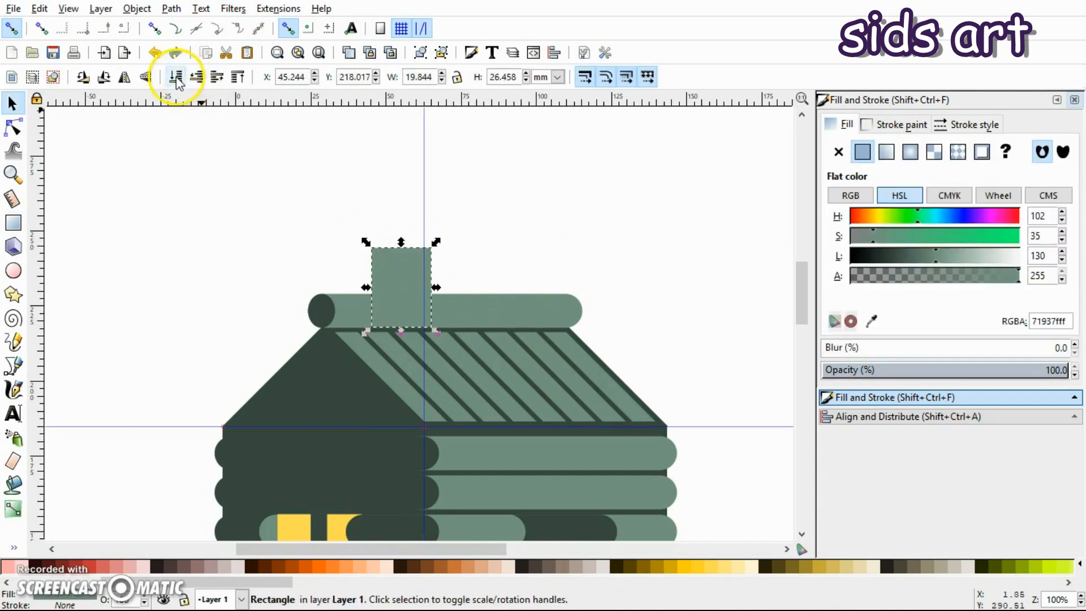
pyautogui.click(278, 181)
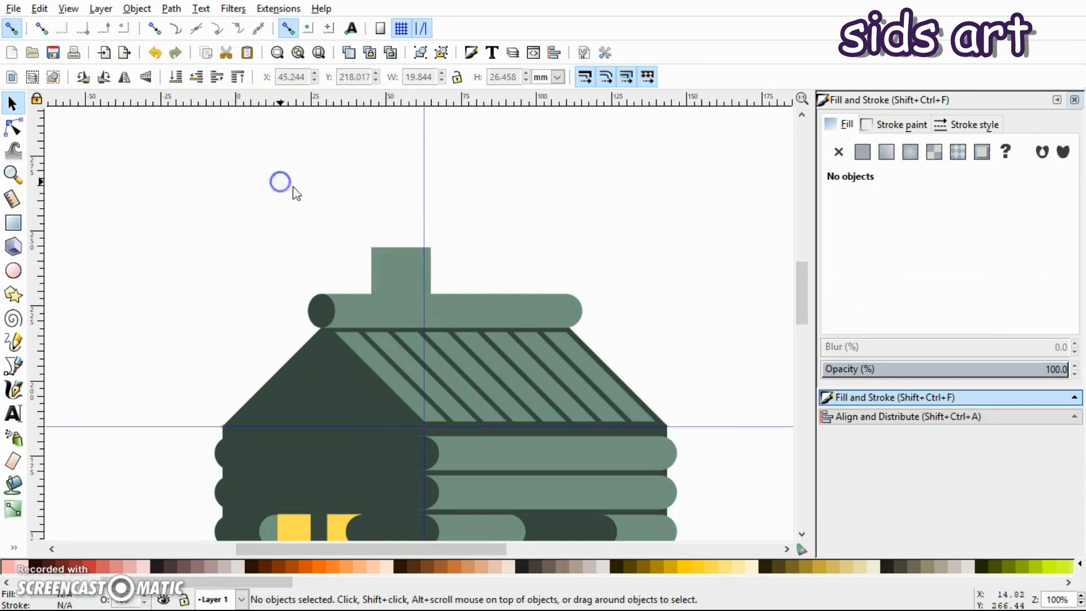
# Step: Duplicate the chimney rectangle and recolour the copy with the gable's dark green (37483e)
pyautogui.click(399, 261)
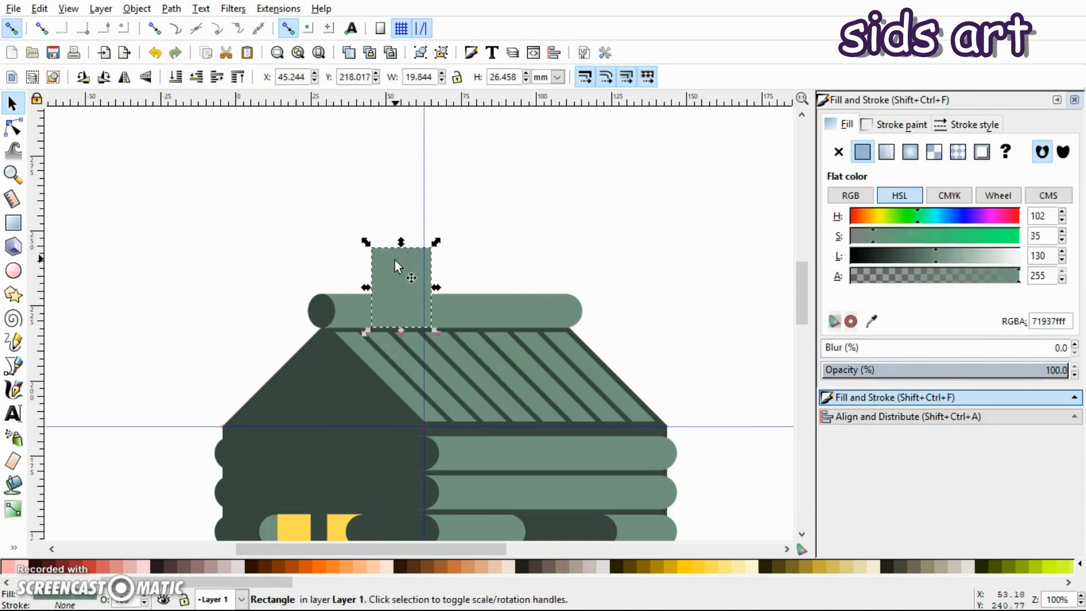
pyautogui.hotkey('ctrl', 'd')
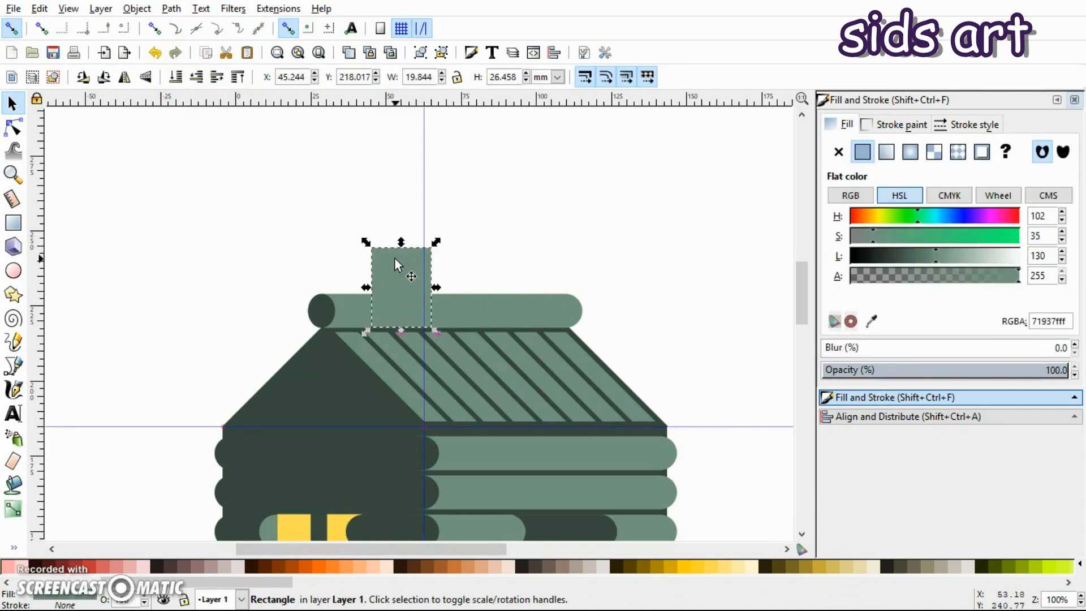
pyautogui.press('d')
pyautogui.click(316, 380)
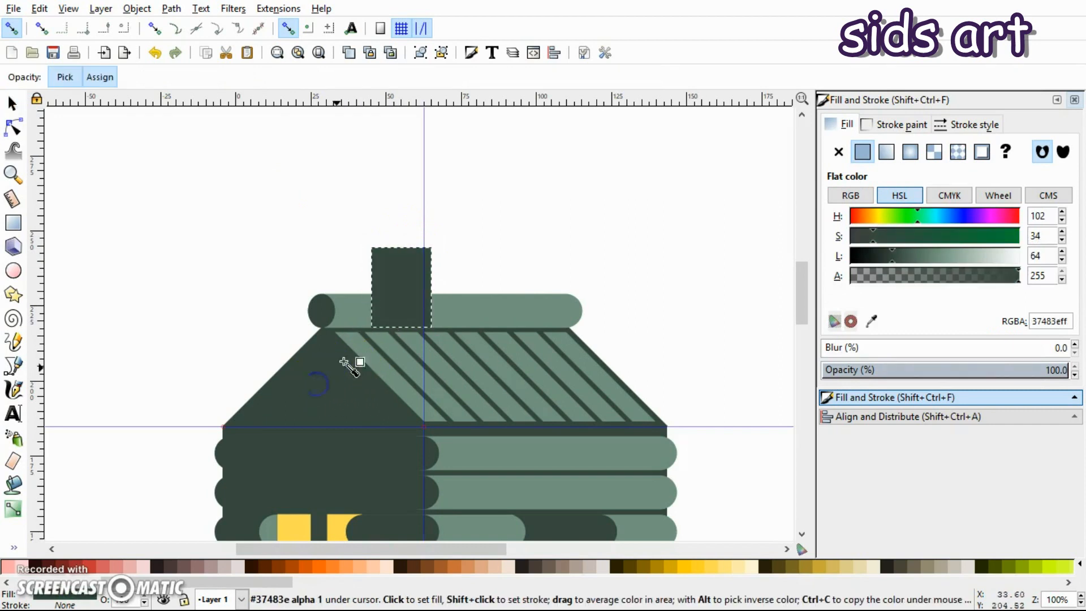
pyautogui.press('d')
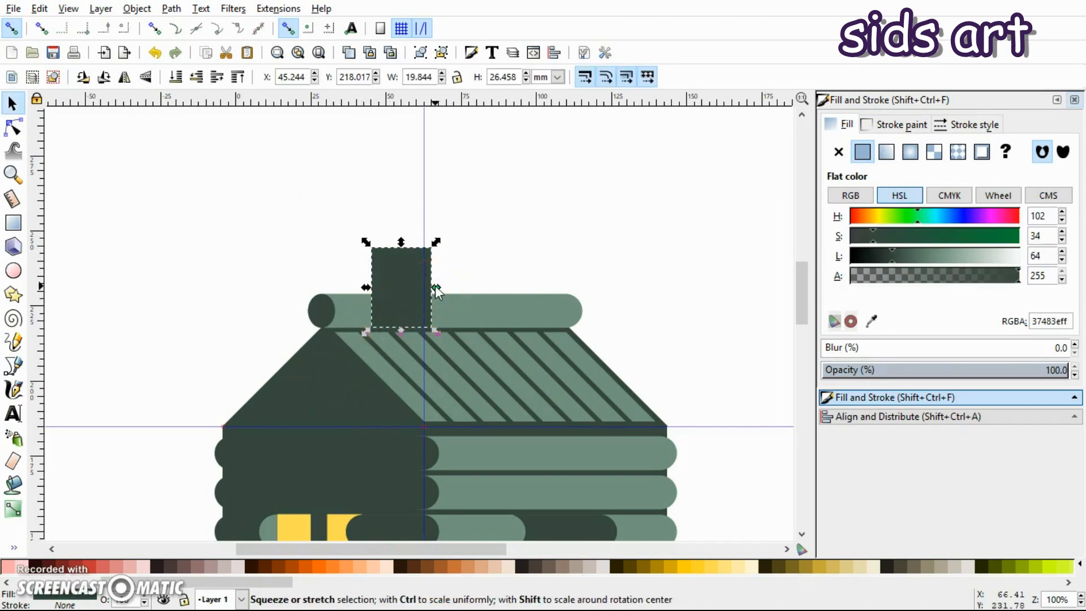
# Step: Narrow the dark chimney copy from its right edge to about 7.1 mm and lower it behind the ridge log
pyautogui.moveTo(435, 288); pyautogui.dragTo(397, 284)
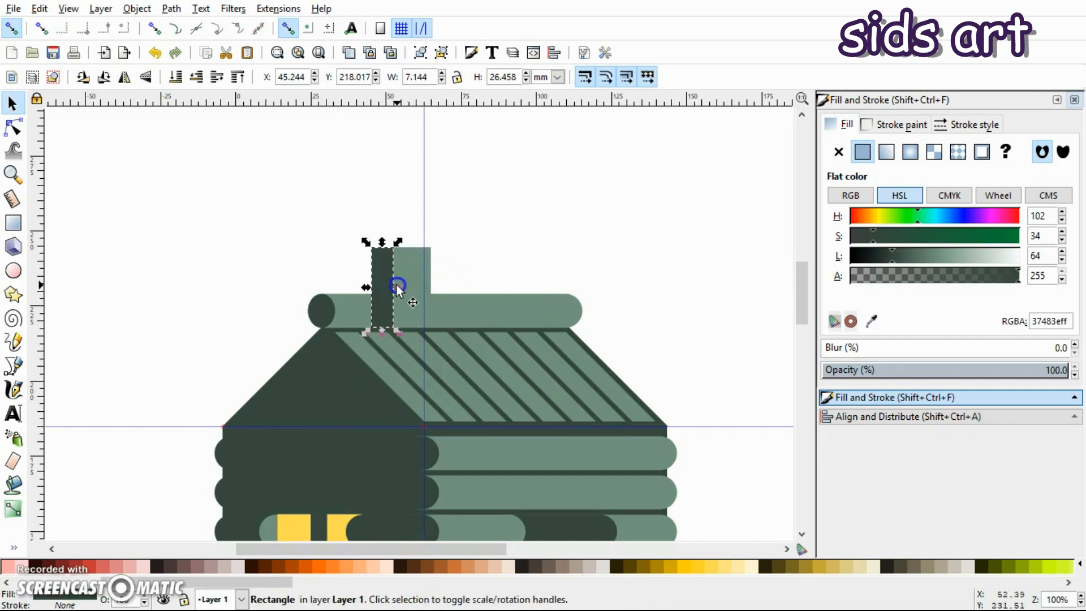
pyautogui.click(196, 77)
pyautogui.click(512, 220)
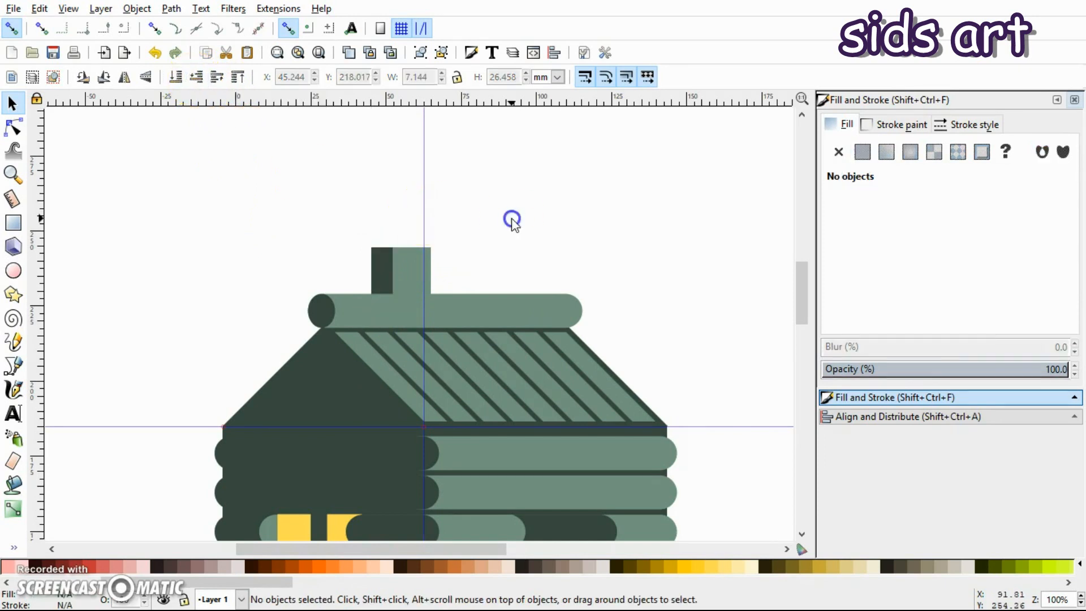
# Step: Draw a small dark green brick about 5.6 × 2.2 mm at the right edge of the chimney's light face
pyautogui.scroll(-4, 570, 243)
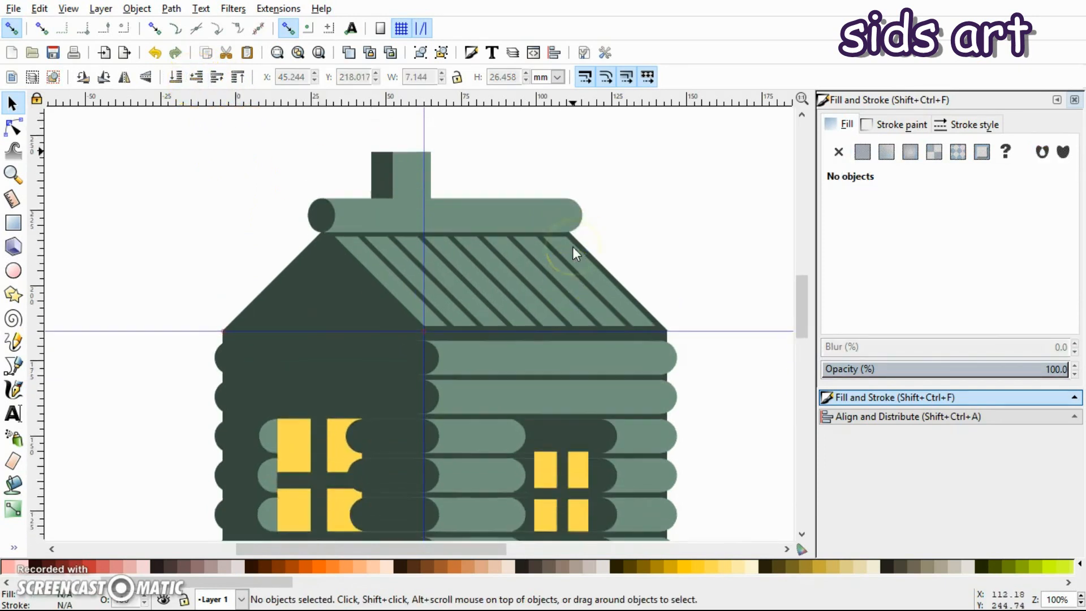
pyautogui.scroll(3, 573, 249)
pyautogui.scroll(1, 574, 235)
pyautogui.scroll(-4, 574, 235)
pyautogui.scroll(3, 574, 232)
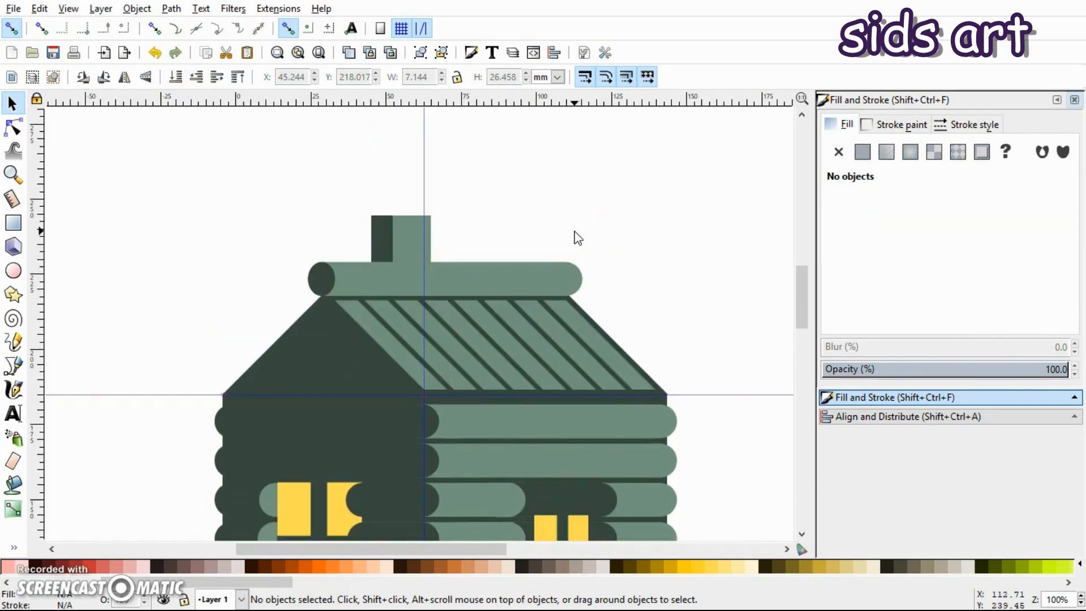
pyautogui.scroll(2, 575, 230)
pyautogui.scroll(1, 565, 230)
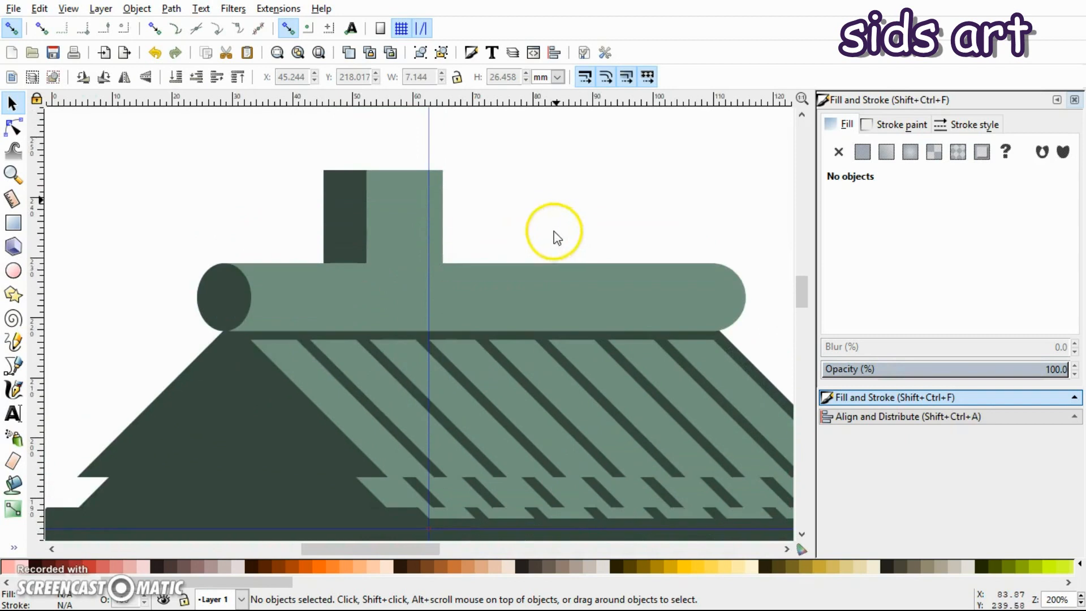
pyautogui.click(13, 222)
pyautogui.moveTo(512, 188)
pyautogui.mouseDown()
pyautogui.moveTo(553, 203)
pyautogui.moveTo(423, 195)
pyautogui.moveTo(404, 220)
pyautogui.moveTo(377, 219)
pyautogui.moveTo(397, 239)
pyautogui.mouseUp()
pyautogui.press('space')
pyautogui.click(509, 200)
pyautogui.click(417, 202)
# Step: Duplicate the brick twice, placing one copy at the light face's left edge and one below it at about X 54.4, Y 233.0 mm
pyautogui.hotkey('ctrl', 'd')
pyautogui.click(498, 198)
pyautogui.click(381, 219)
pyautogui.click(385, 225)
pyautogui.hotkey('ctrl', 'd')
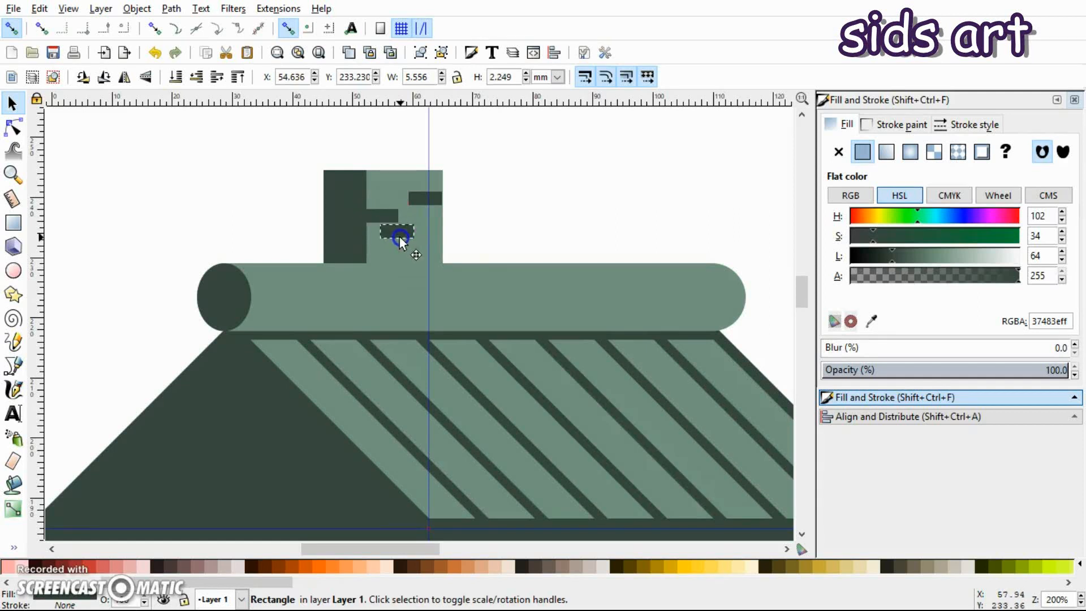
pyautogui.click(550, 232)
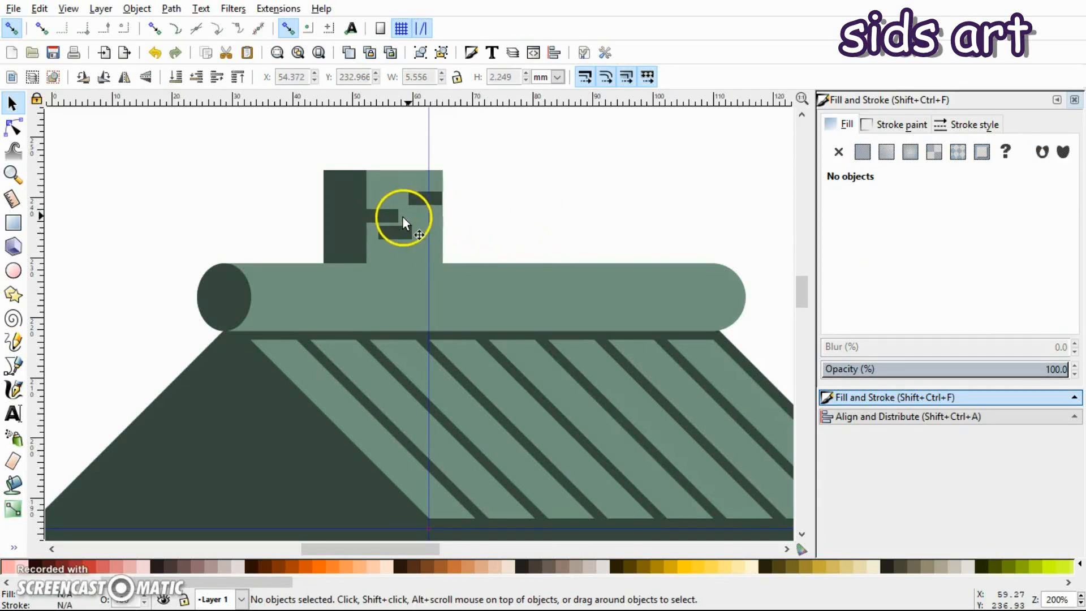
# Step: Duplicate the lowest brick and fit the copy, about 3.4 mm wide, against the chimney's right edge below the first brick
pyautogui.hotkey('ctrl', 'd')
pyautogui.click(402, 233)
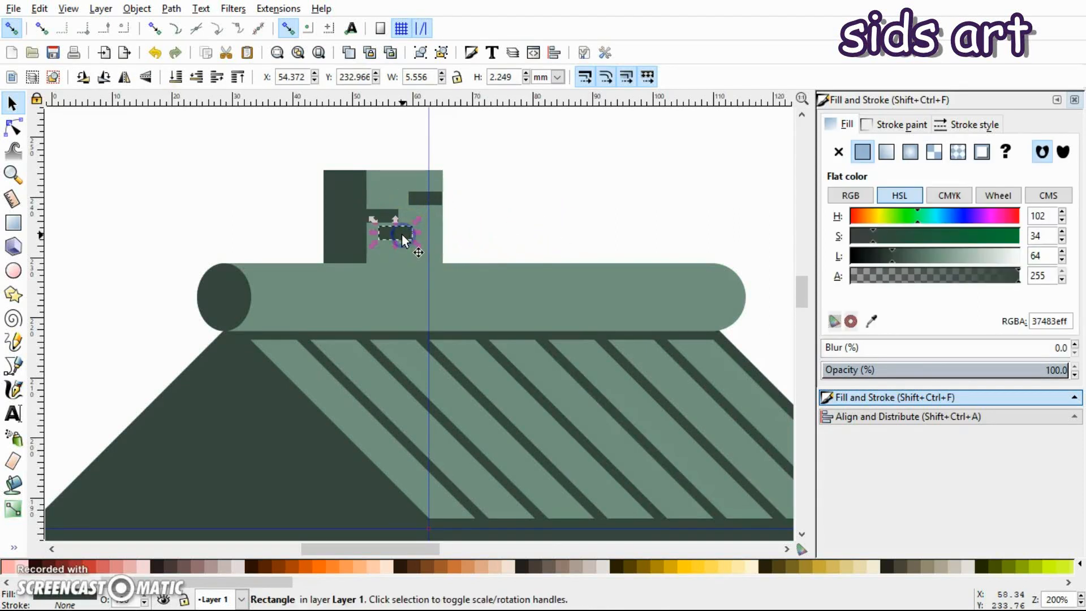
pyautogui.moveTo(402, 235); pyautogui.dragTo(446, 215)
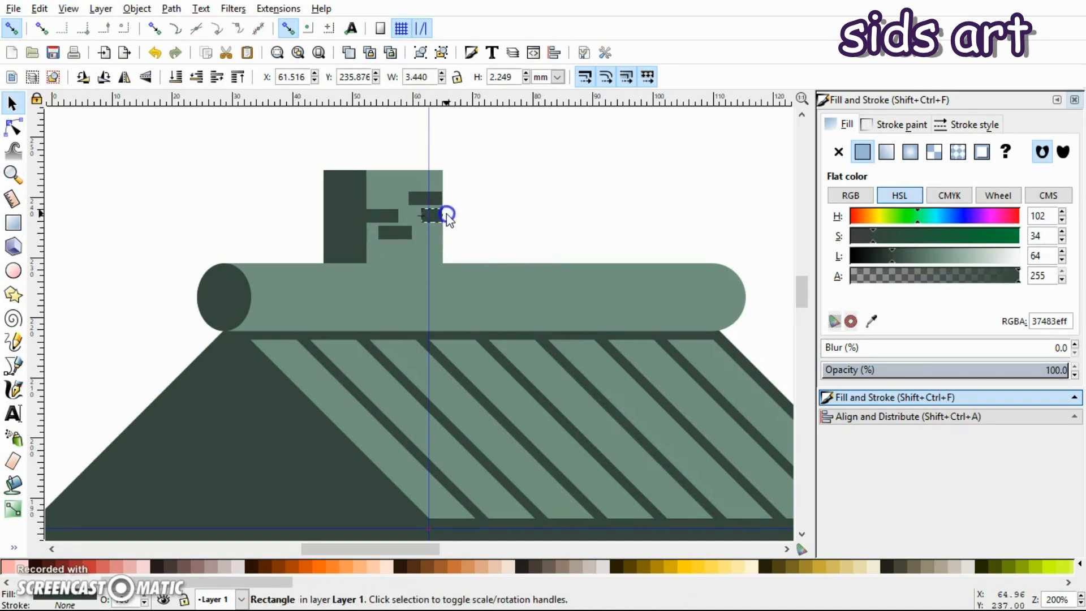
pyautogui.click(505, 210)
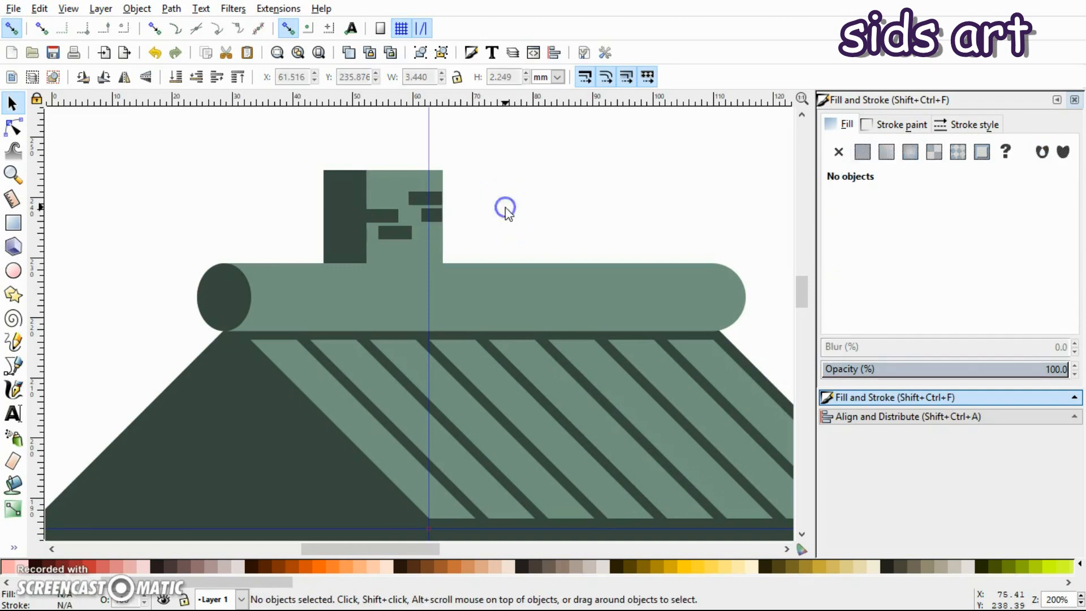
# Step: Apply a vertical linear gradient to the gable window's yellow rectangle, running from its upper edge to its lower edge
pyautogui.press('1')
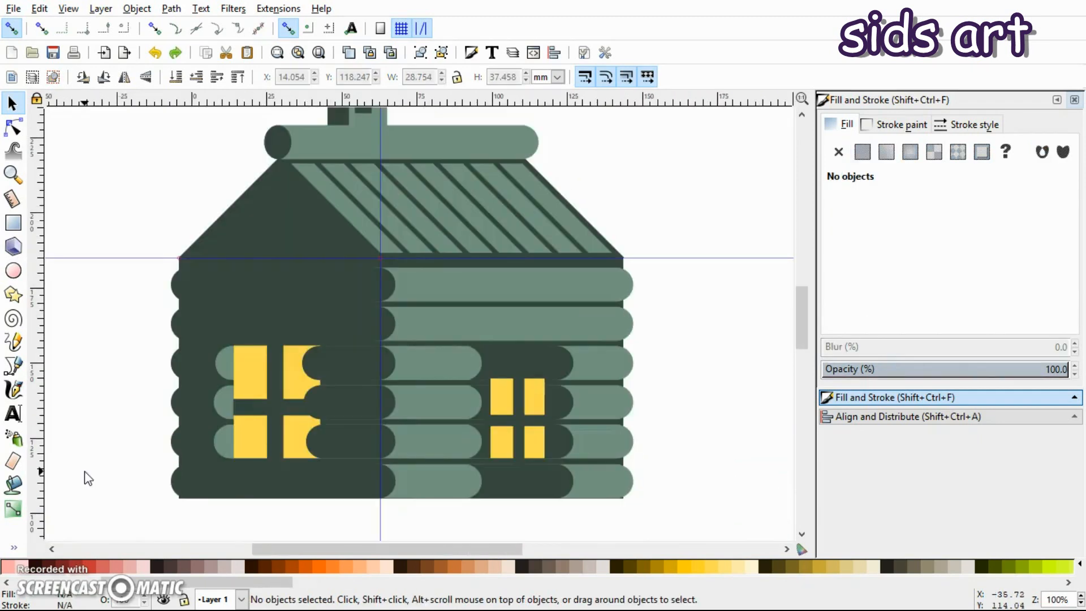
pyautogui.click(261, 478)
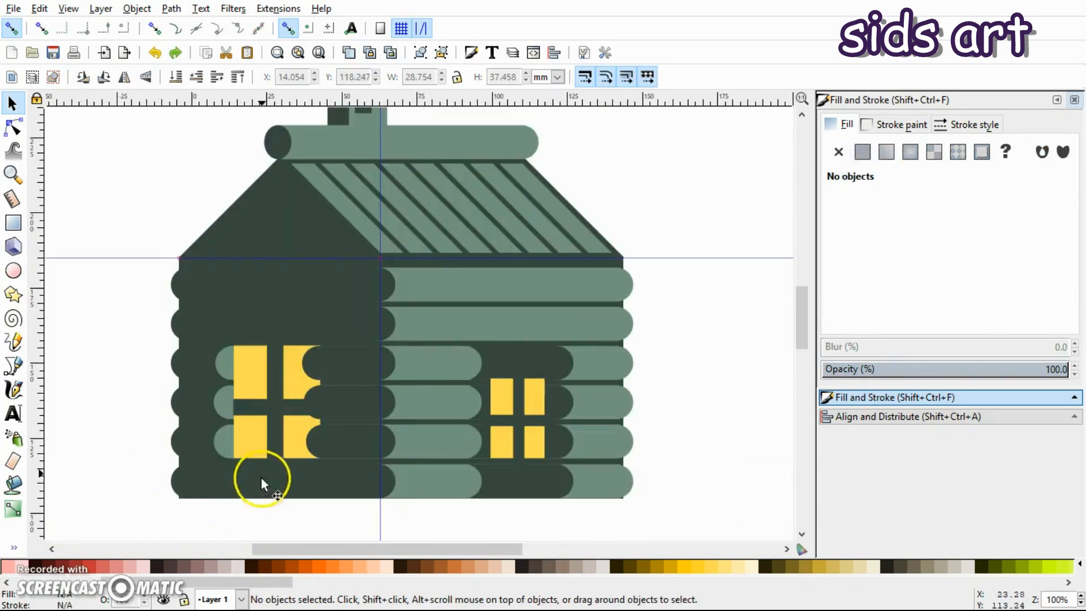
pyautogui.click(241, 389)
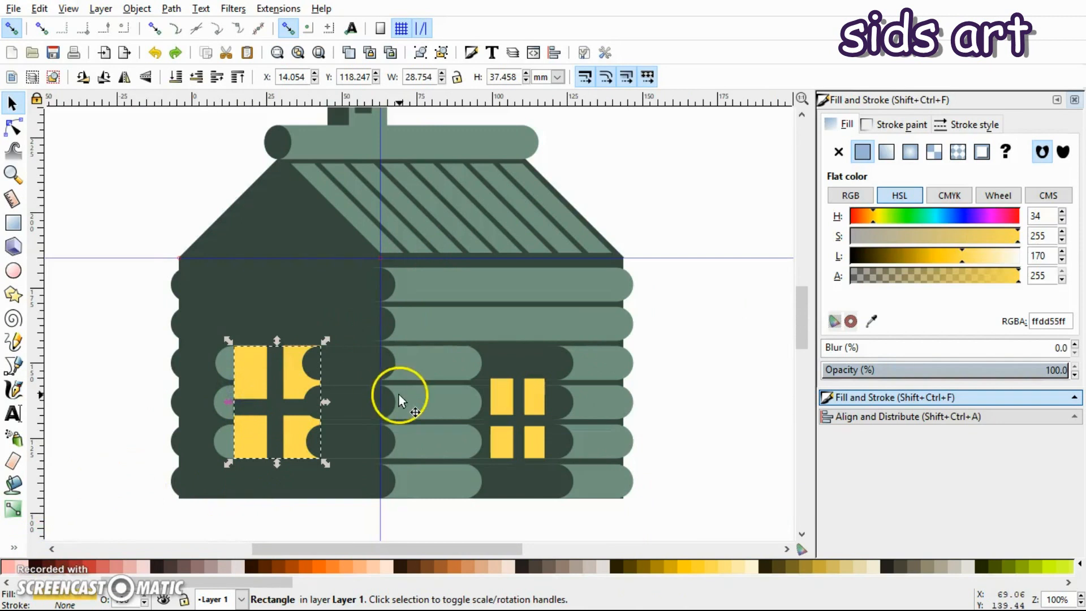
pyautogui.press('g')
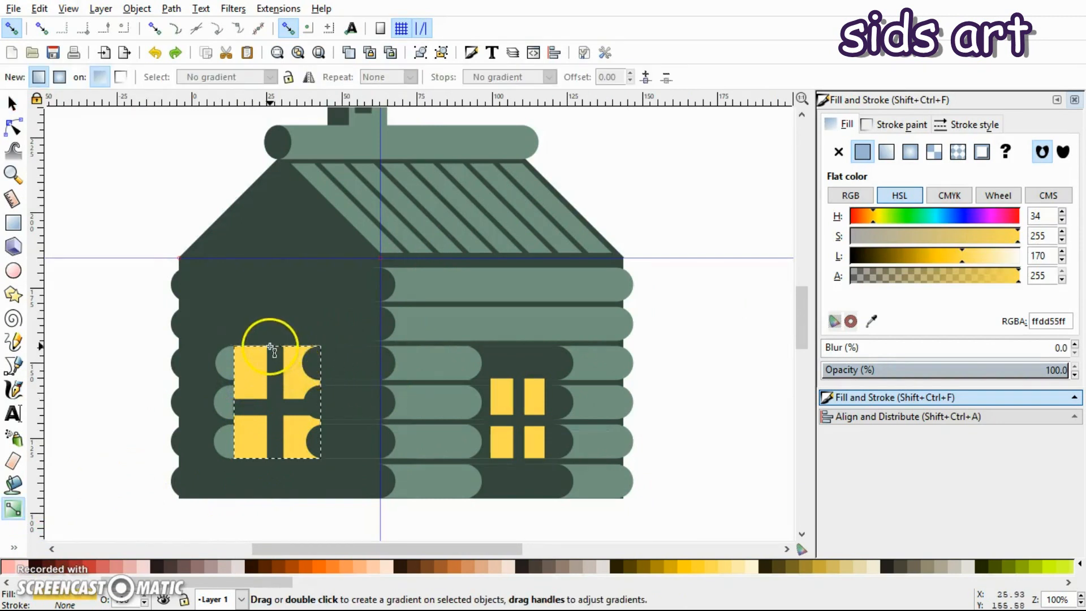
pyautogui.moveTo(274, 346); pyautogui.dragTo(275, 456)
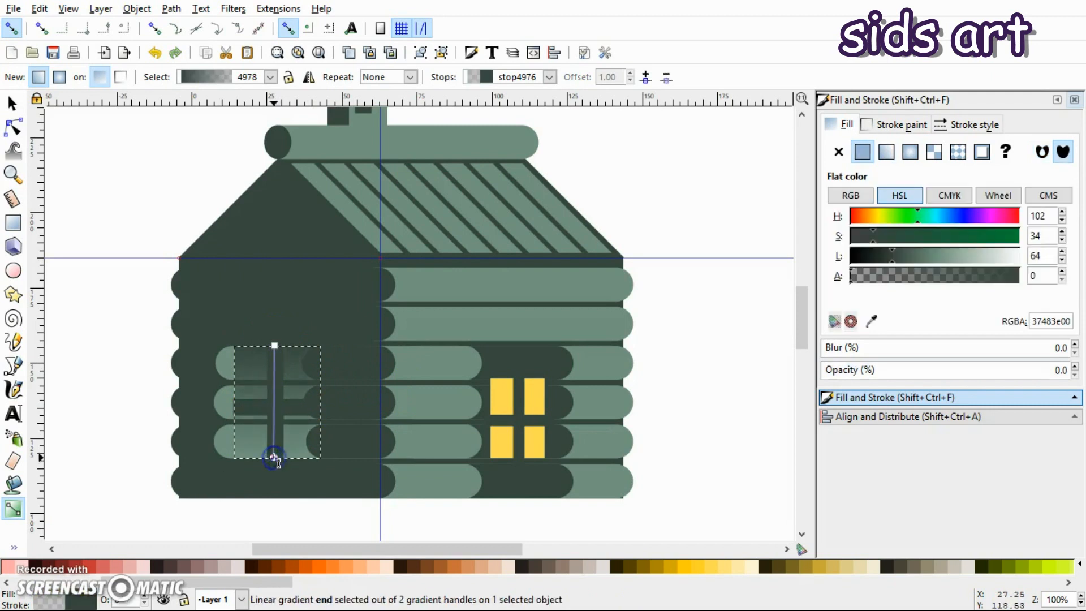
# Step: Colour the gable window gradient's upper stop orange (ff7f2a) and its lower stop yellow
pyautogui.click(275, 345)
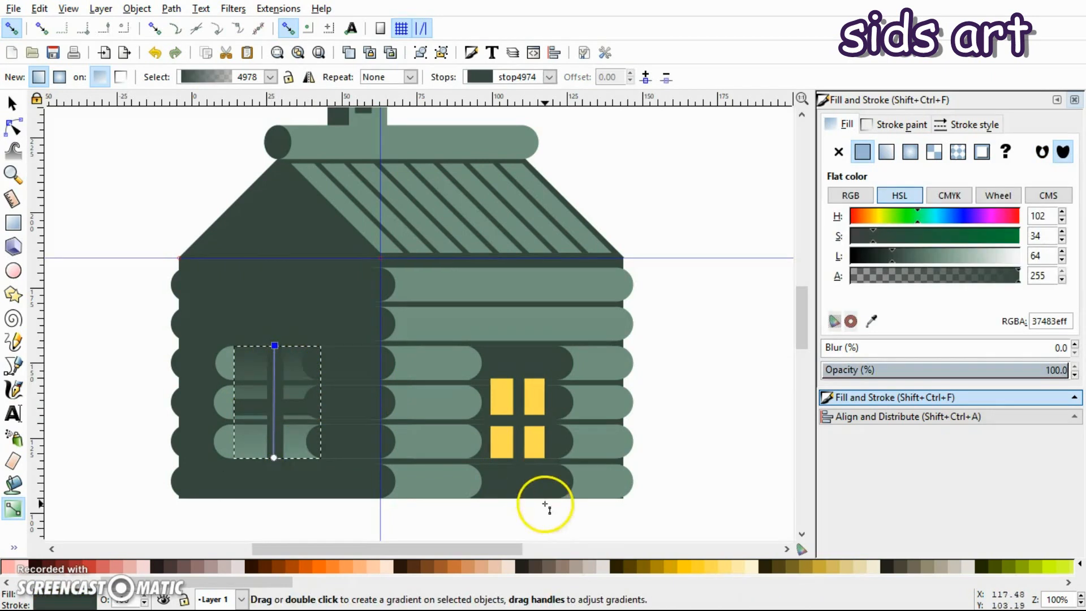
pyautogui.click(336, 565)
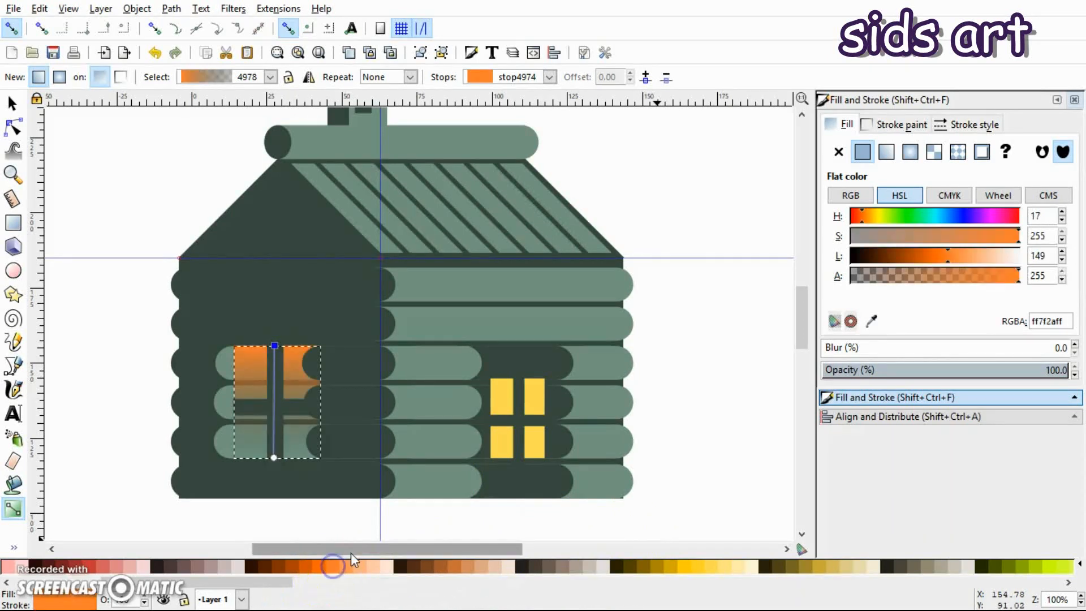
pyautogui.click(274, 456)
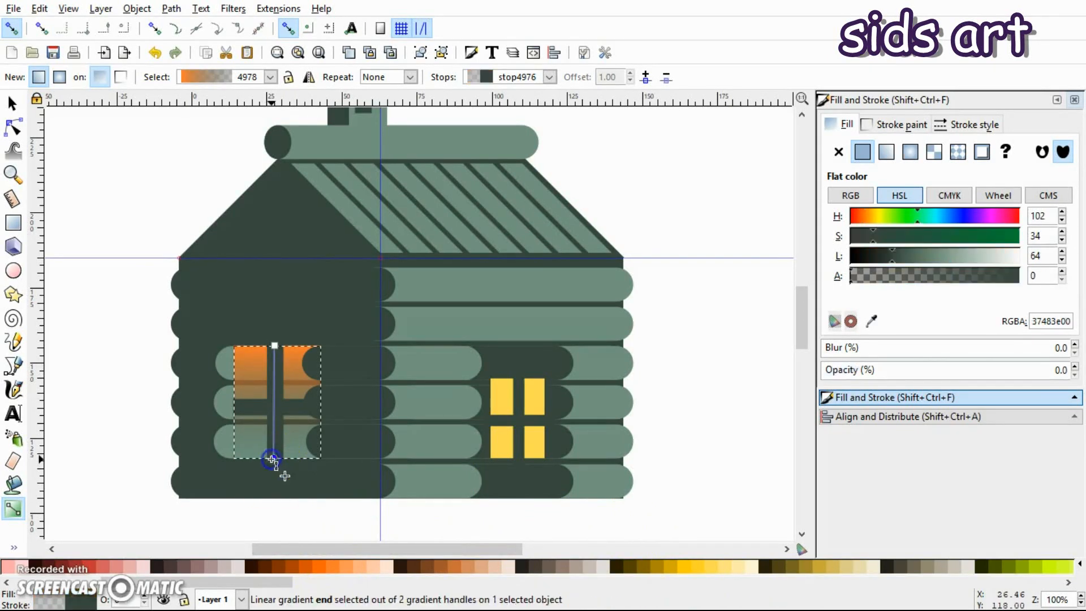
pyautogui.click(711, 566)
pyautogui.press('s')
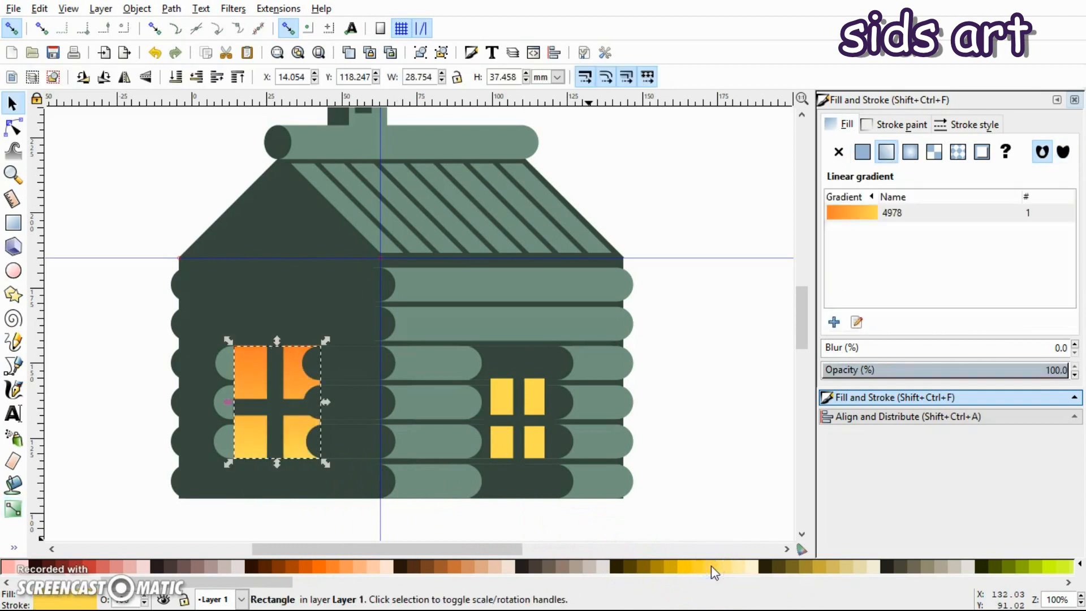
# Step: Apply a vertical linear gradient to the side window's yellow rectangle, running from its upper edge to its lower edge
pyautogui.click(530, 398)
pyautogui.click(533, 396)
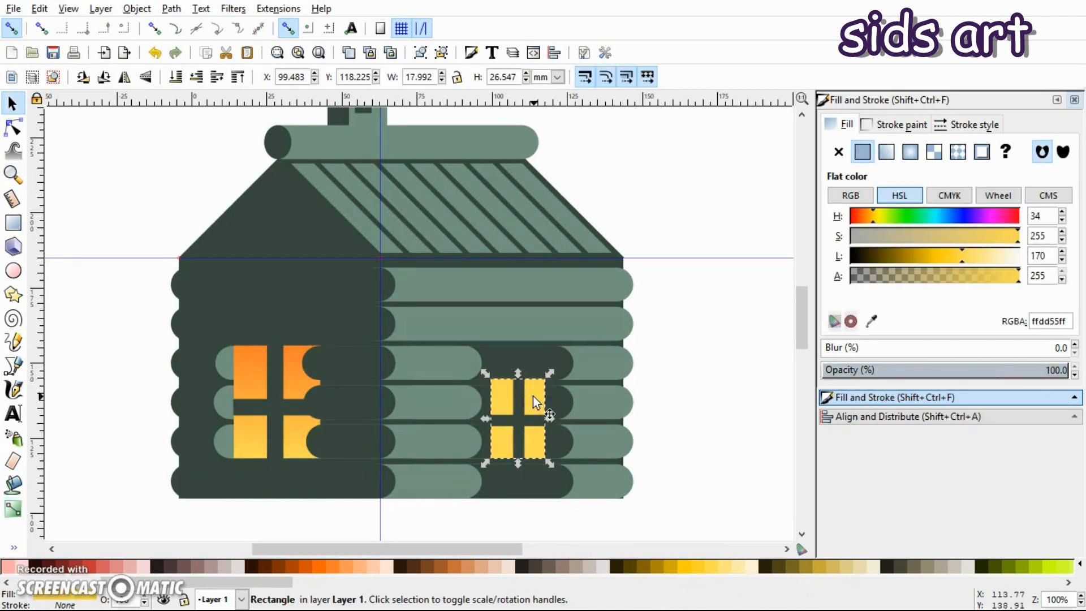
pyautogui.press('g')
pyautogui.click(519, 380)
pyautogui.moveTo(520, 380); pyautogui.dragTo(519, 458)
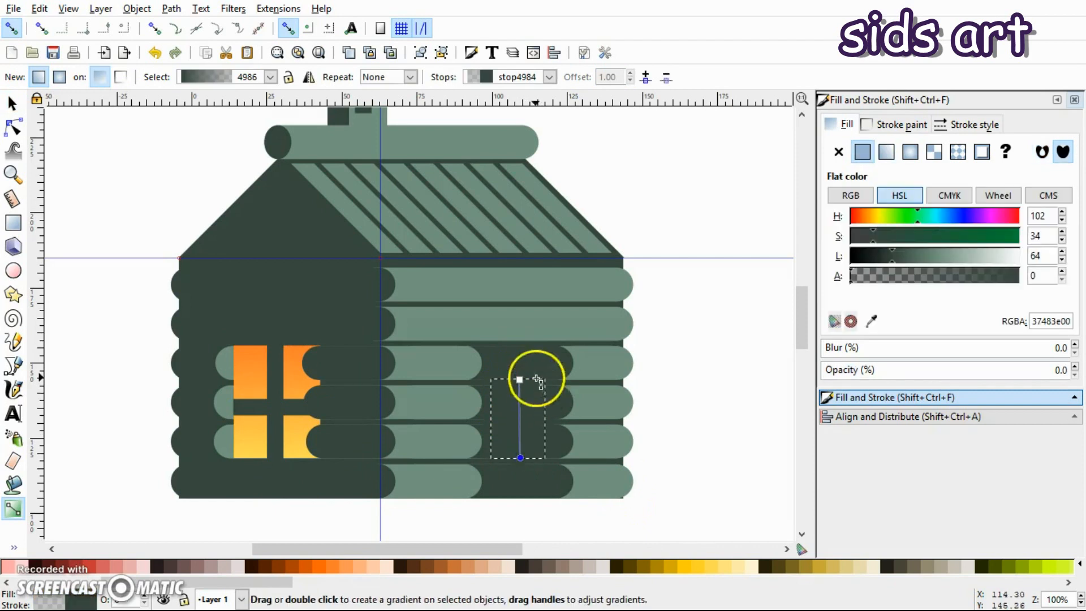
# Step: Colour the side window gradient's upper stop light orange and its lower stop yellow (ffdd55)
pyautogui.click(519, 380)
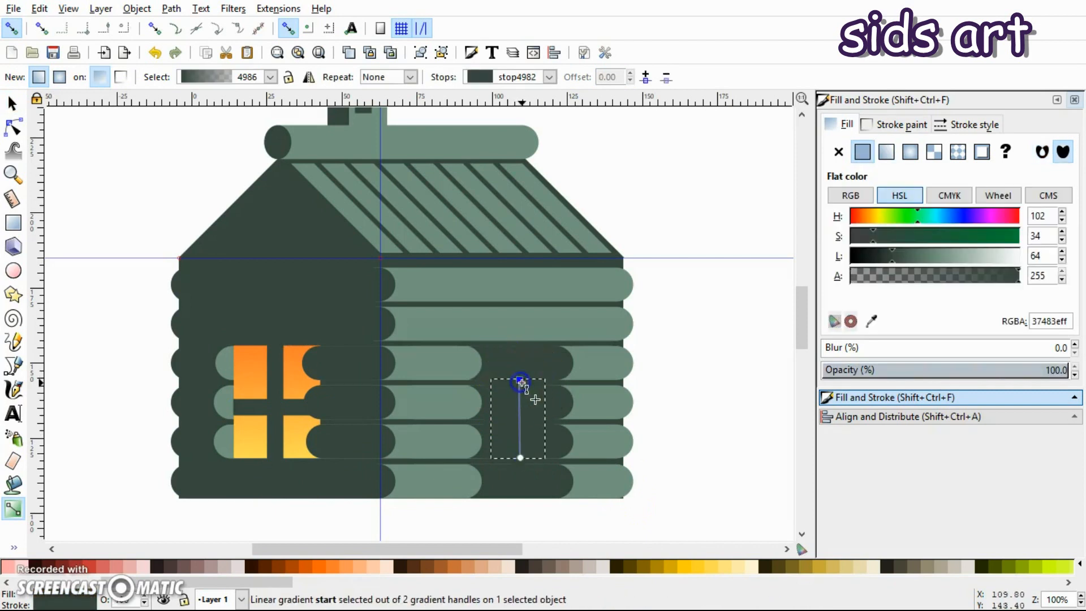
pyautogui.click(347, 565)
pyautogui.press('s')
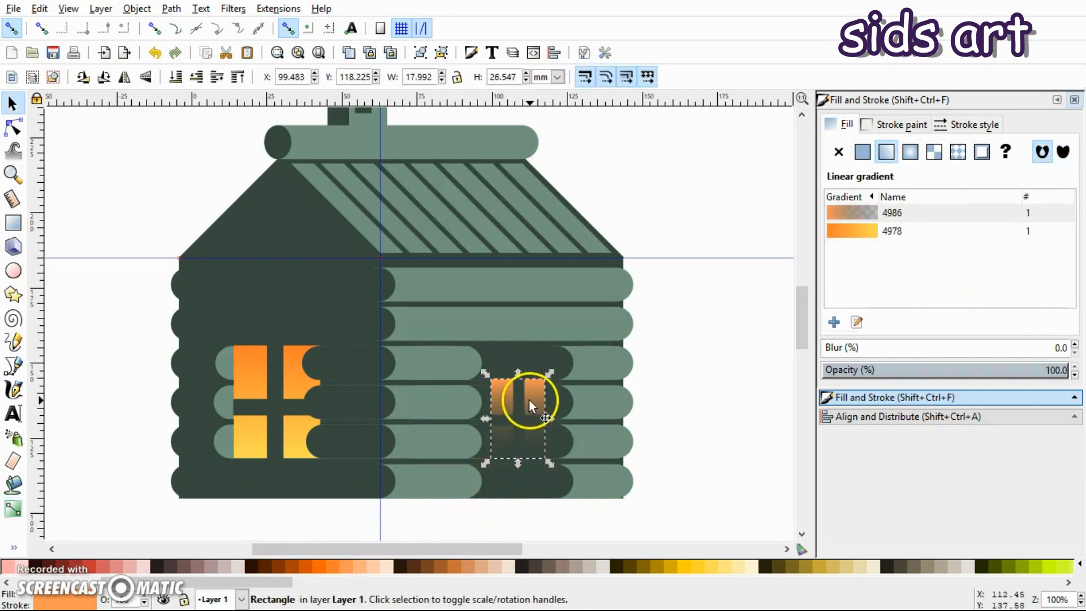
pyautogui.press('g')
pyautogui.click(520, 457)
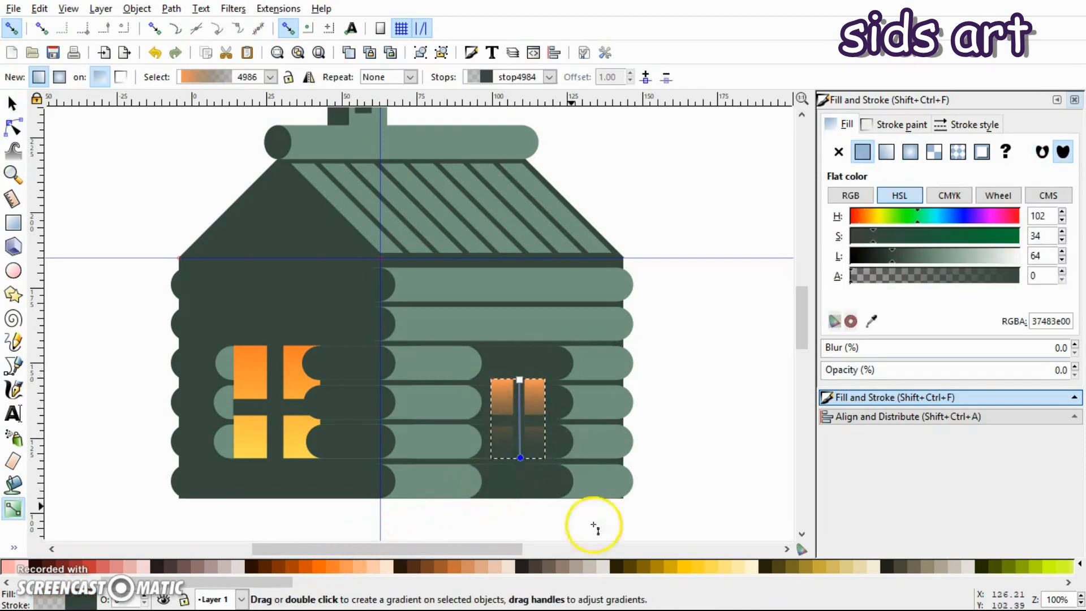
pyautogui.click(715, 567)
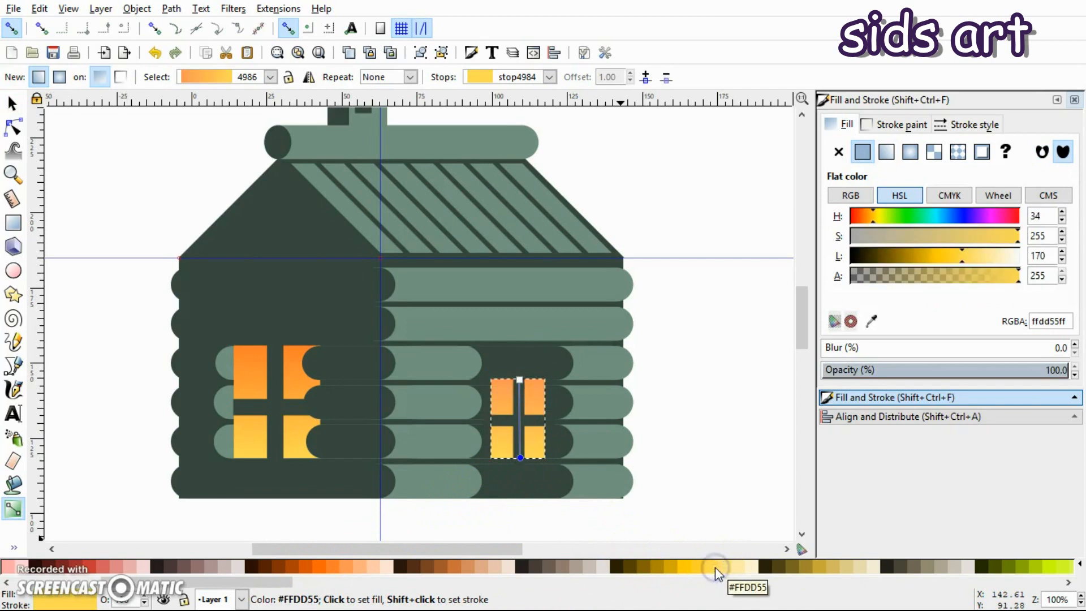
pyautogui.press('s')
pyautogui.click(686, 400)
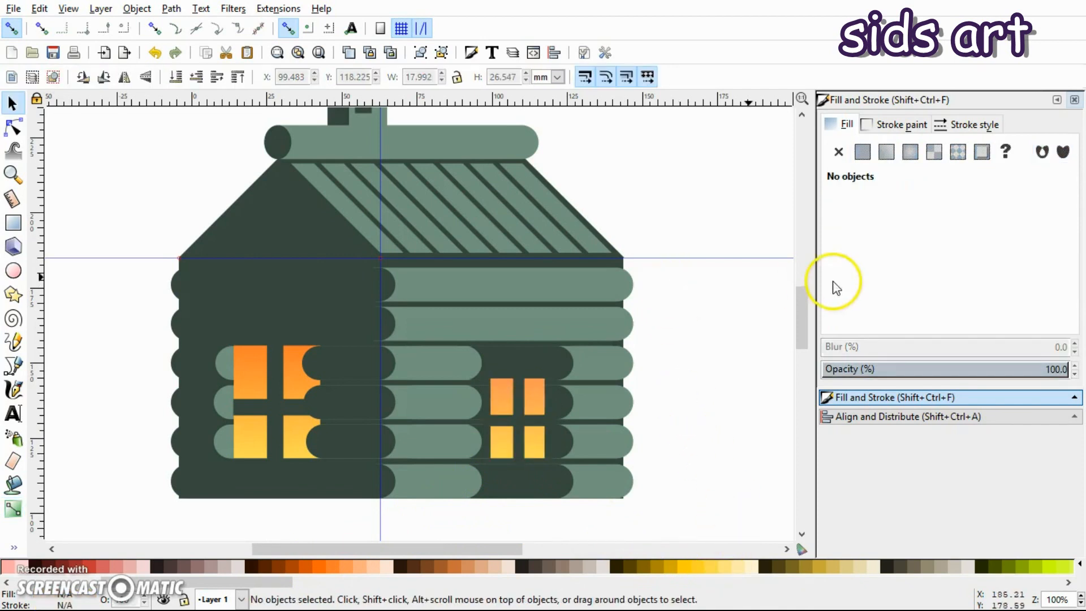
# Step: Delete the horizontal guide at the eaves and the vertical guide along the cabin's corner
pyautogui.click(720, 258)
pyautogui.moveTo(720, 259); pyautogui.dragTo(377, 271)
pyautogui.moveTo(337, 309); pyautogui.dragTo(388, 511)
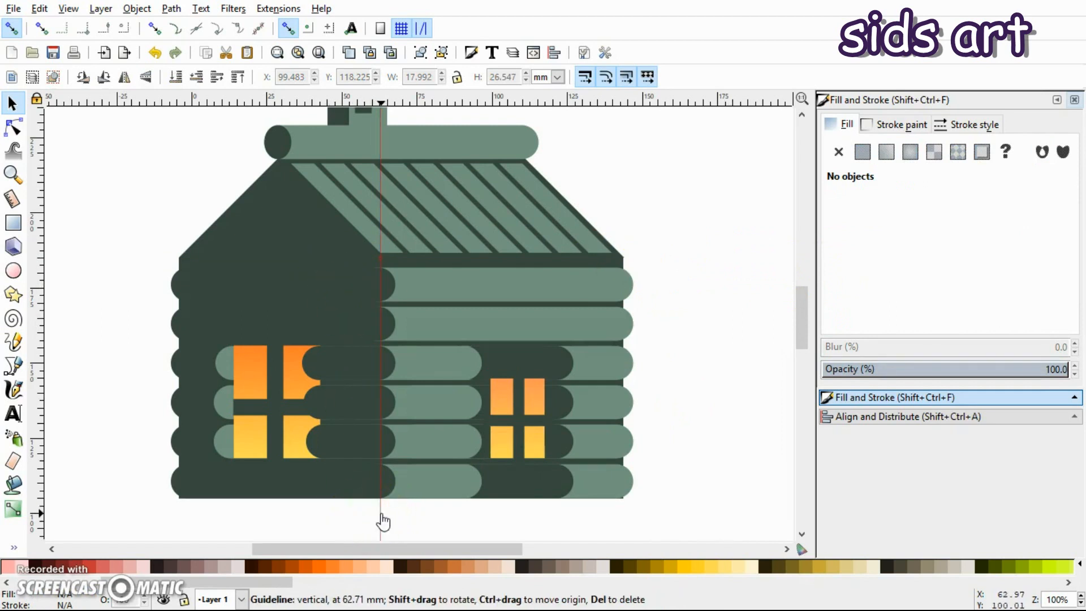
pyautogui.press('Delete')
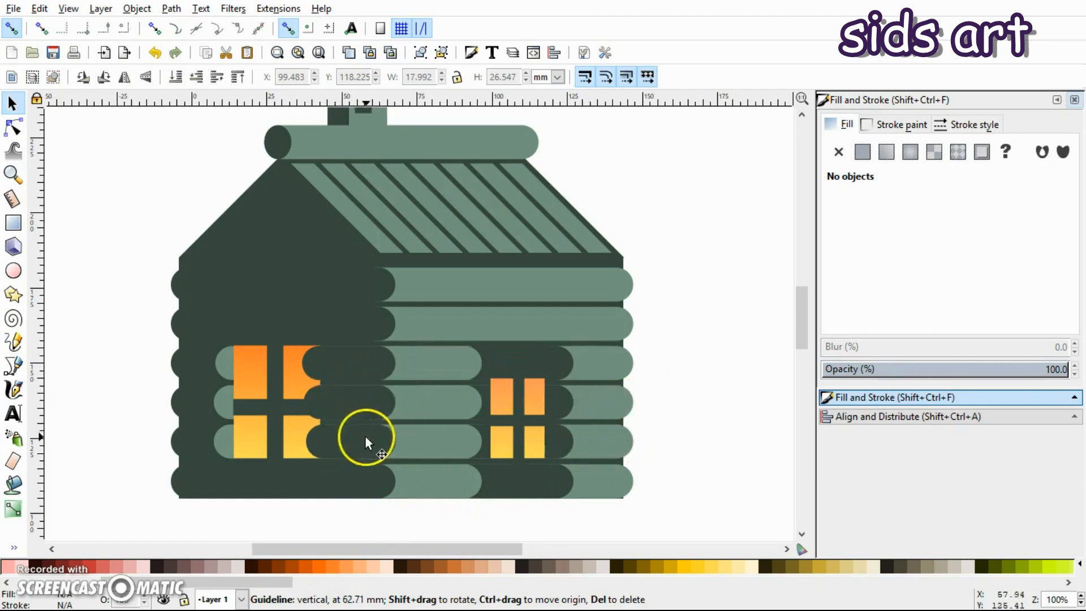
pyautogui.click(333, 402)
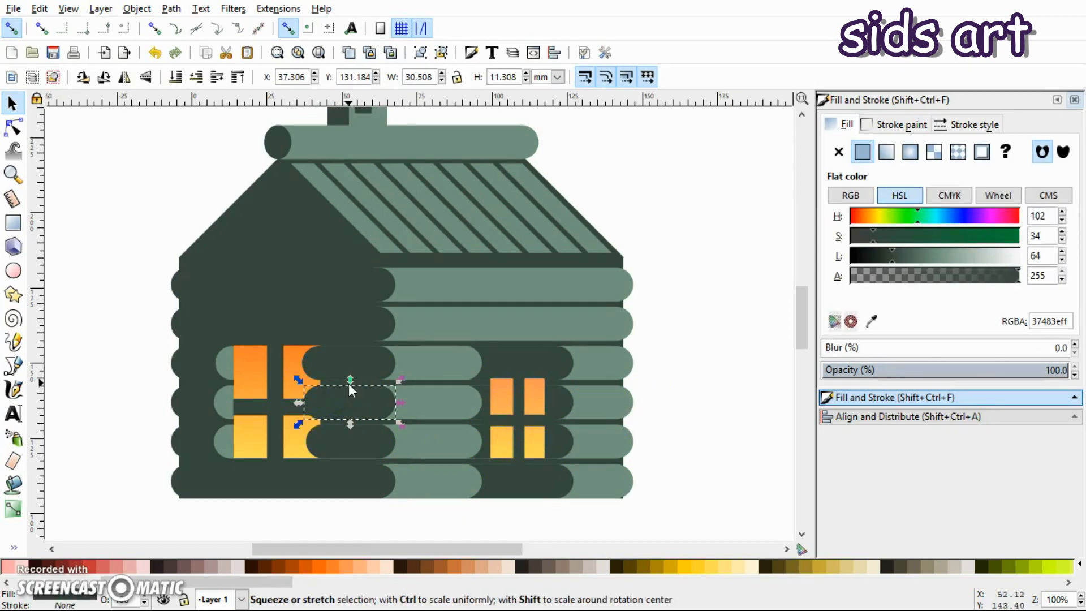
pyautogui.moveTo(347, 381); pyautogui.dragTo(345, 380)
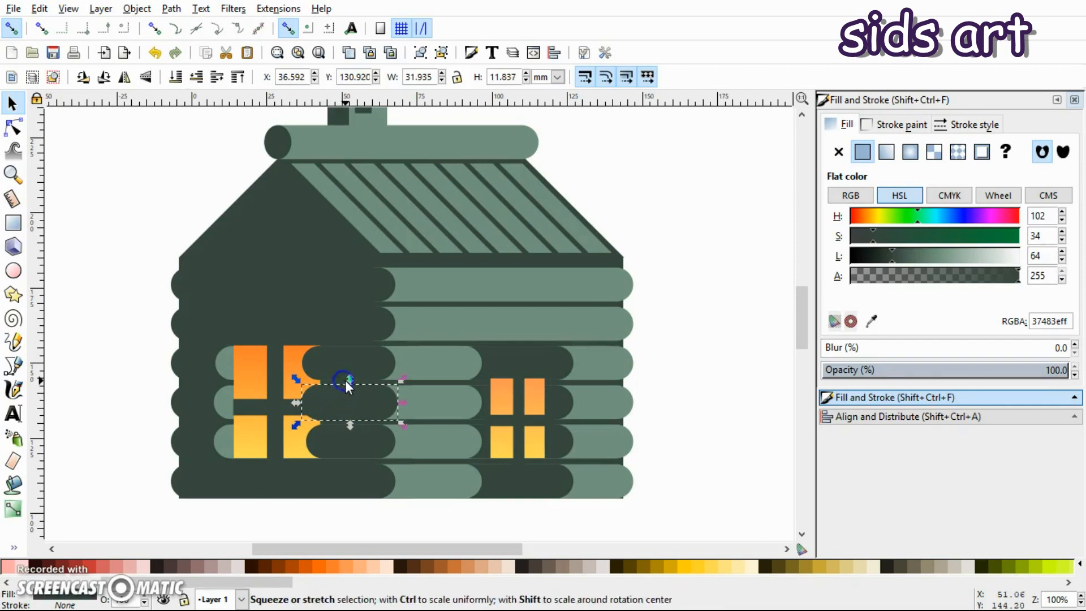
pyautogui.click(406, 509)
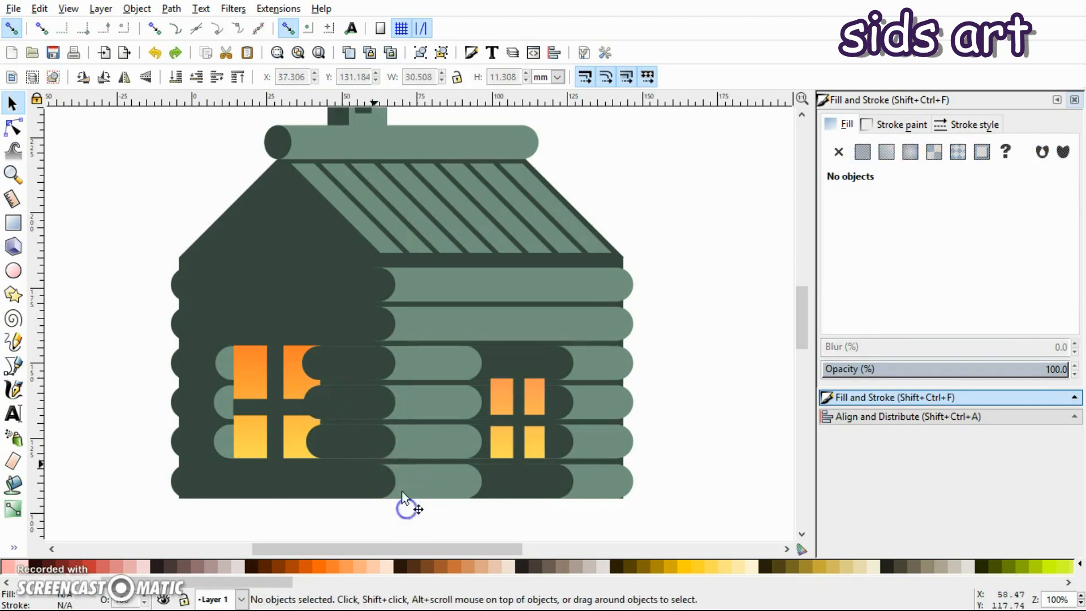
# Step: Stretch the three short dark logs beside the gable window vertically to close the gaps between them, making the lowest about 12.4 mm high
pyautogui.click(351, 403)
pyautogui.click(346, 374)
pyautogui.moveTo(346, 374); pyautogui.dragTo(351, 376)
pyautogui.click(342, 370)
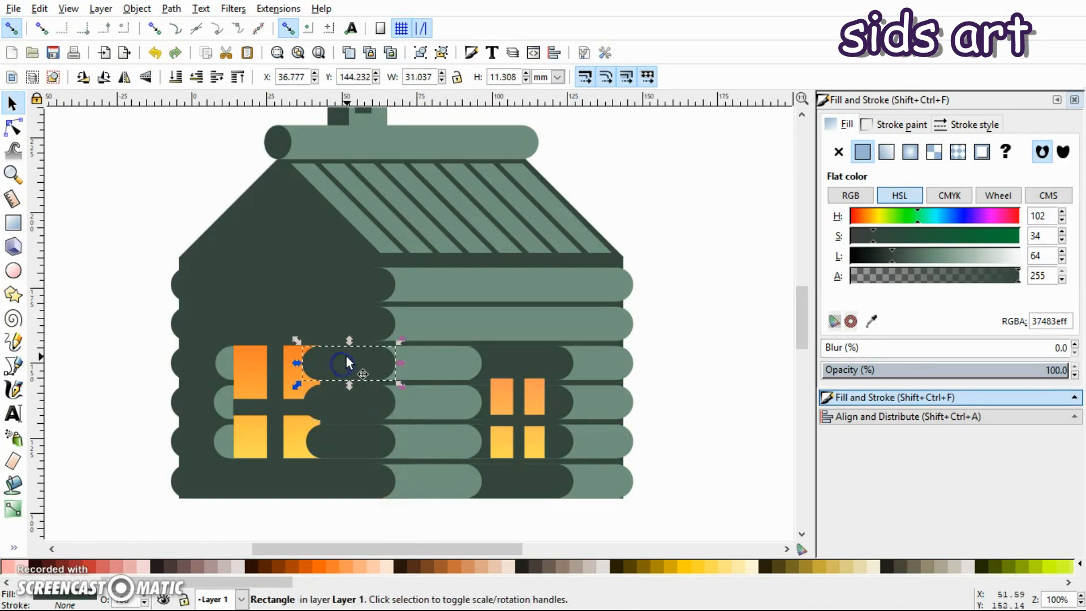
pyautogui.moveTo(348, 337); pyautogui.dragTo(345, 337)
pyautogui.click(346, 449)
pyautogui.moveTo(351, 466); pyautogui.dragTo(349, 467)
pyautogui.moveTo(376, 546); pyautogui.dragTo(368, 523)
pyautogui.click(368, 530)
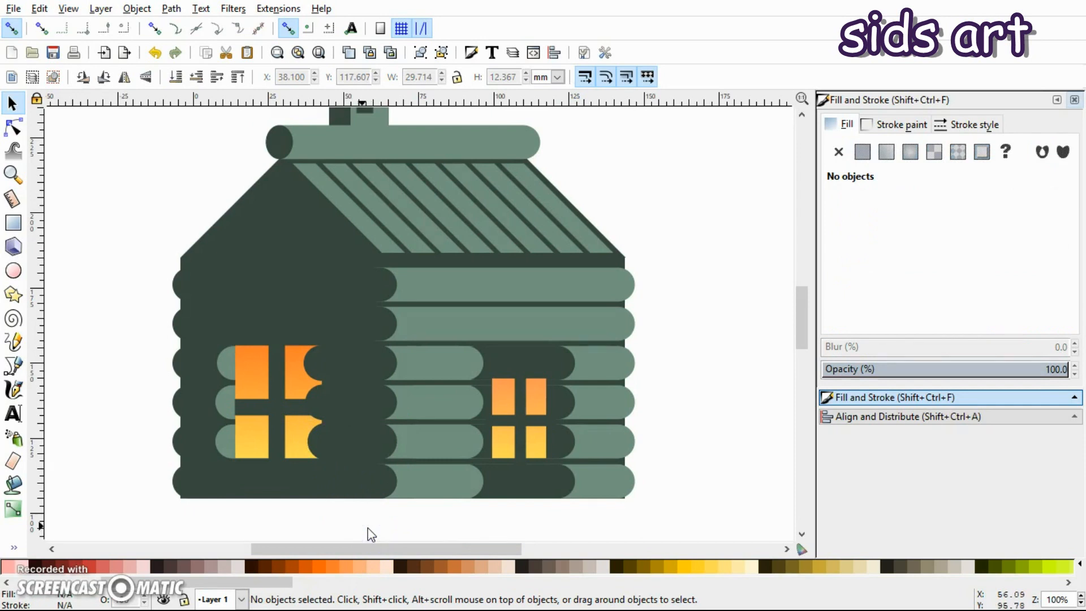
pyautogui.scroll(2, 359, 516)
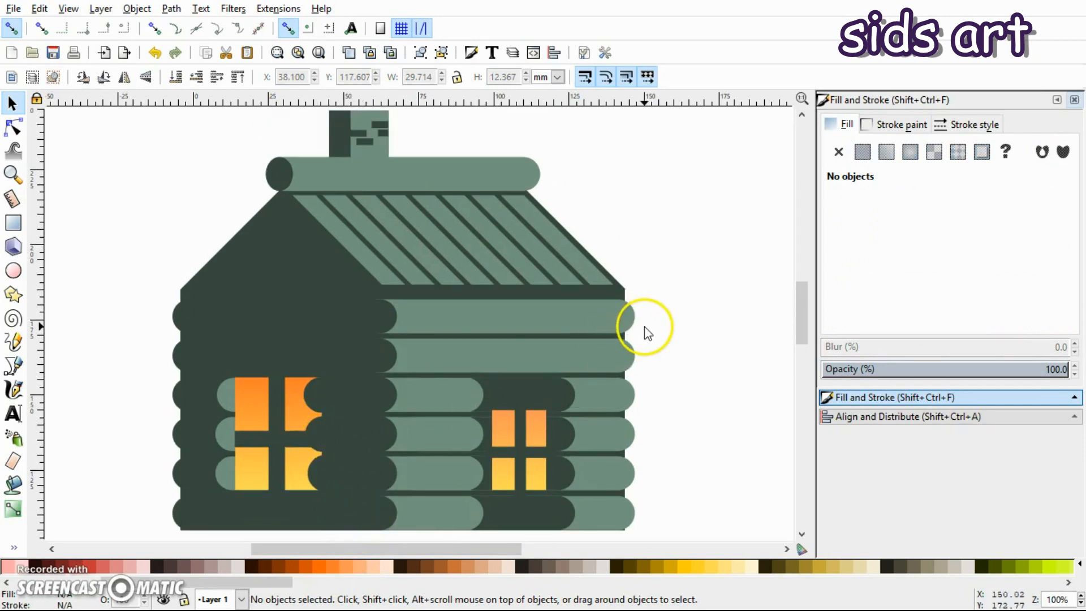